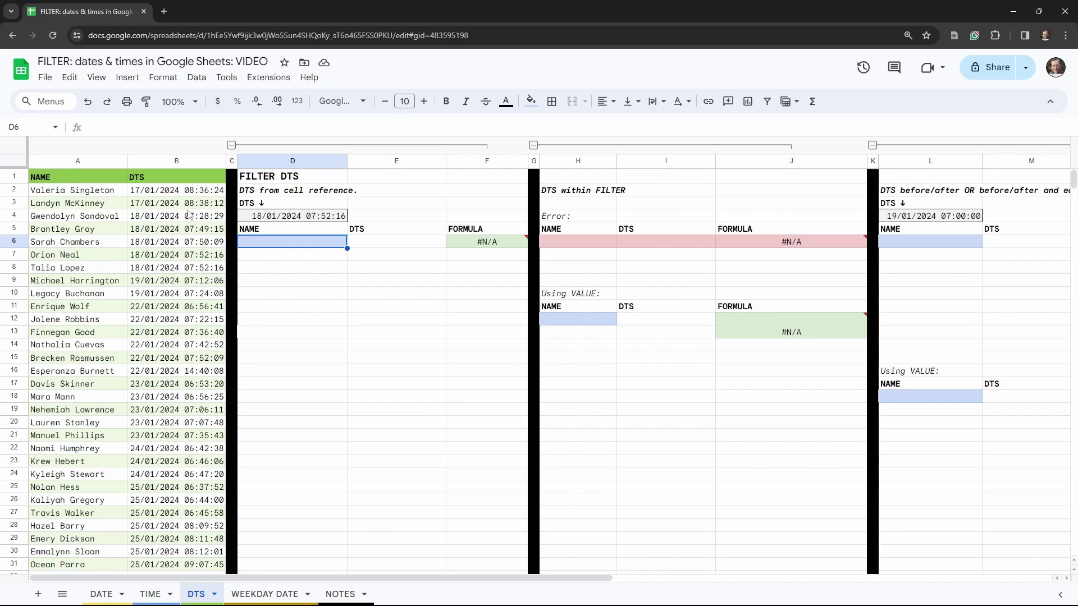
{"action": "left_click", "coordinate": [157, 191]}
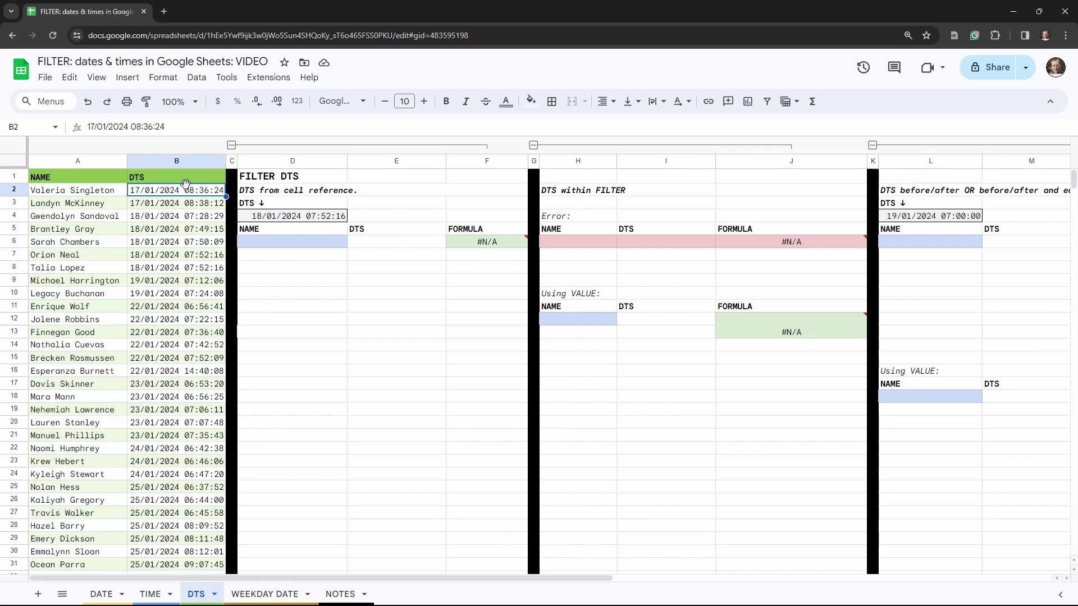
{"action": "left_click", "coordinate": [307, 290]}
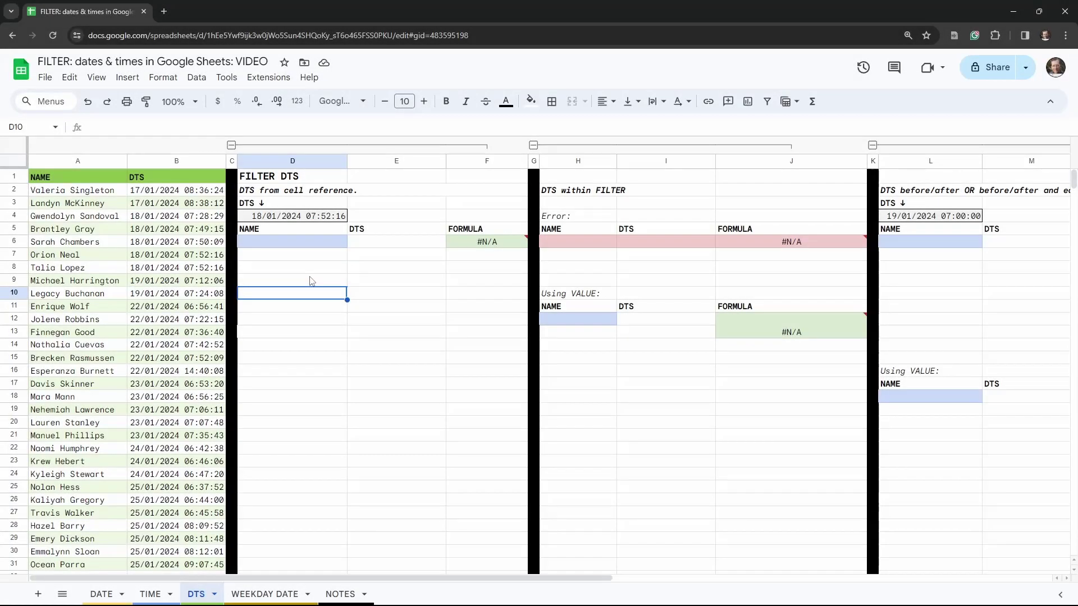
- Start a FILTER formula in cell D6 with A2:B94 as the range to filter
{"action": "left_click", "coordinate": [318, 243]}
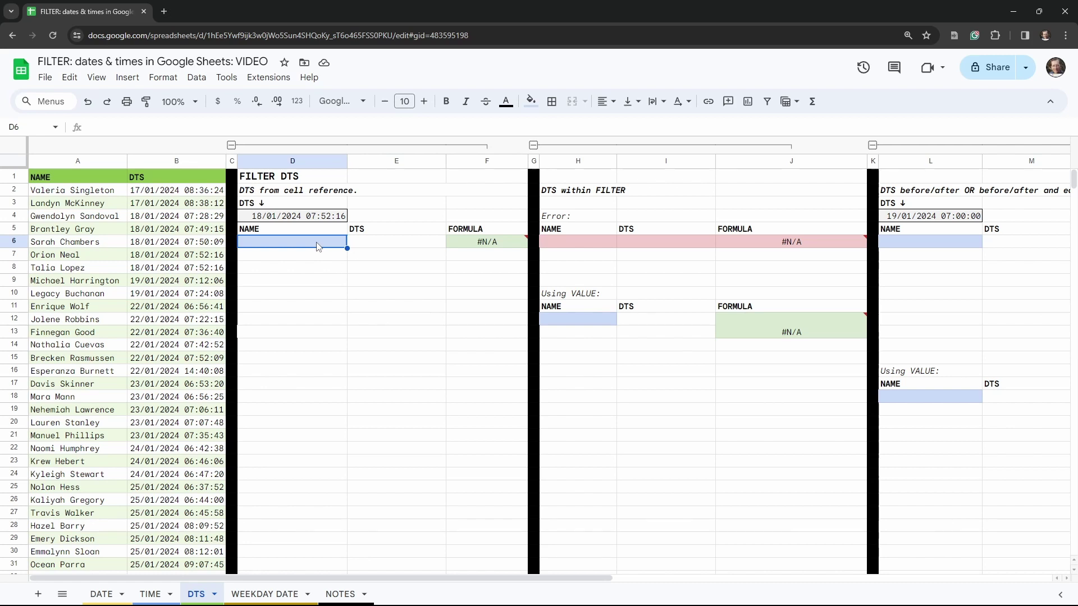
{"action": "type", "text": "="}
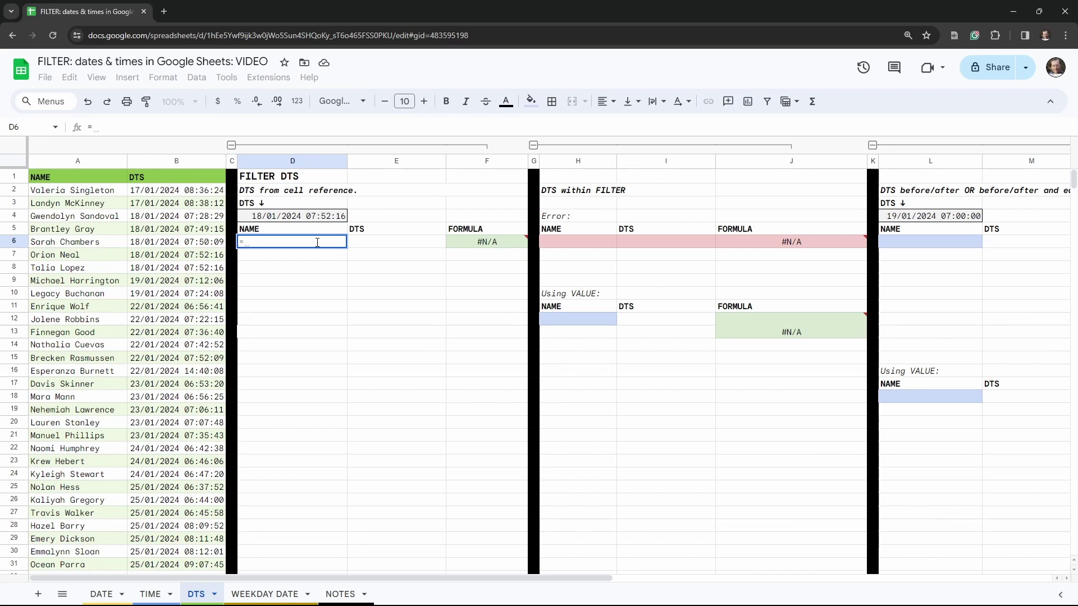
{"action": "type", "text": "FIL"}
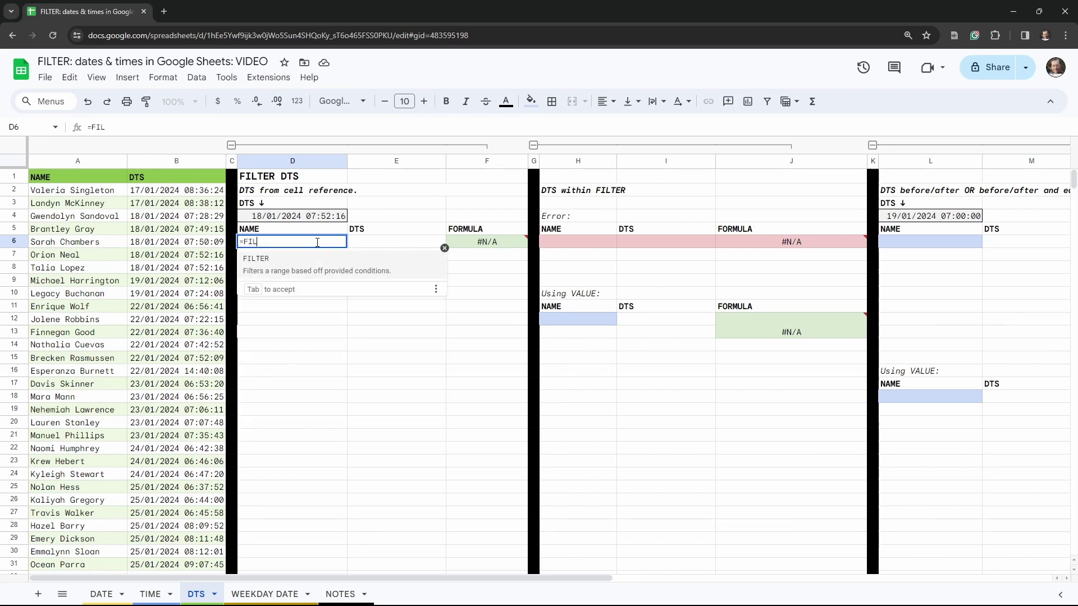
{"action": "type", "text": "TER("}
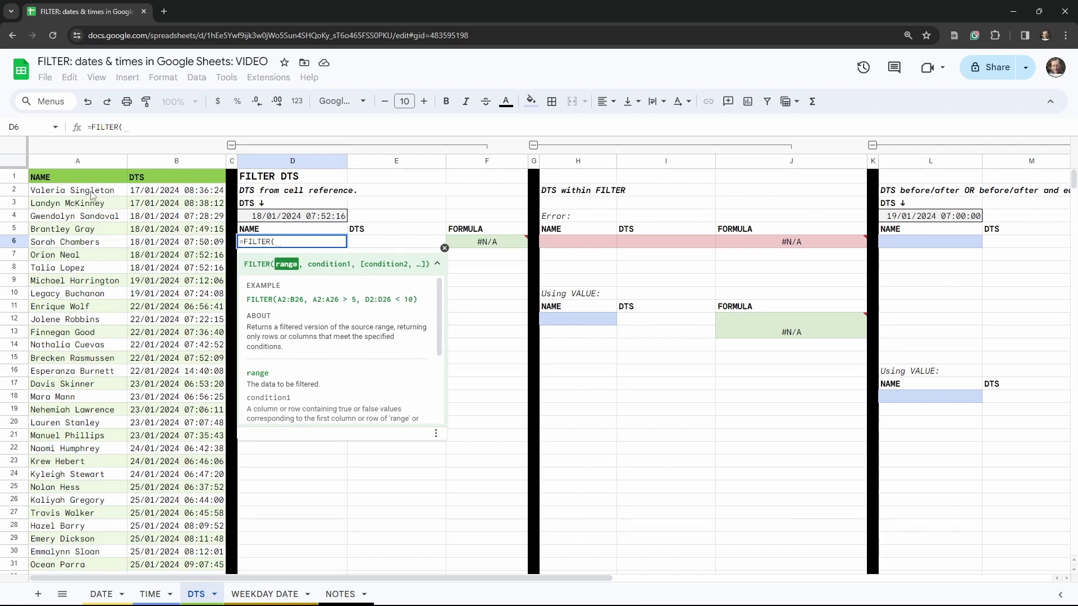
{"action": "left_click_drag", "start_coordinate": [92, 194], "coordinate": [160, 200]}
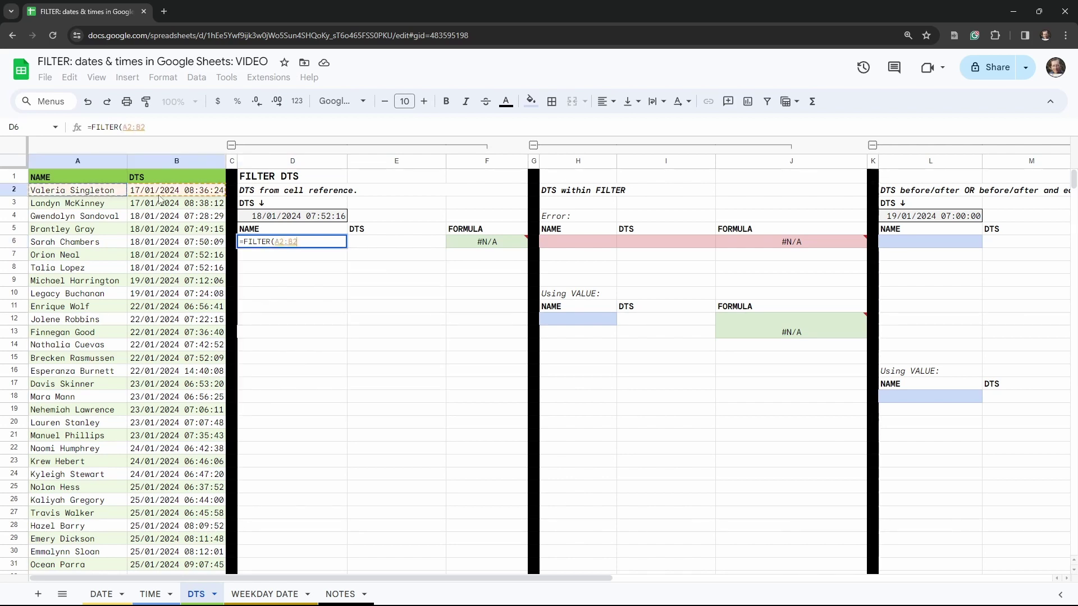
{"action": "key", "text": "ctrl+shift+Down"}
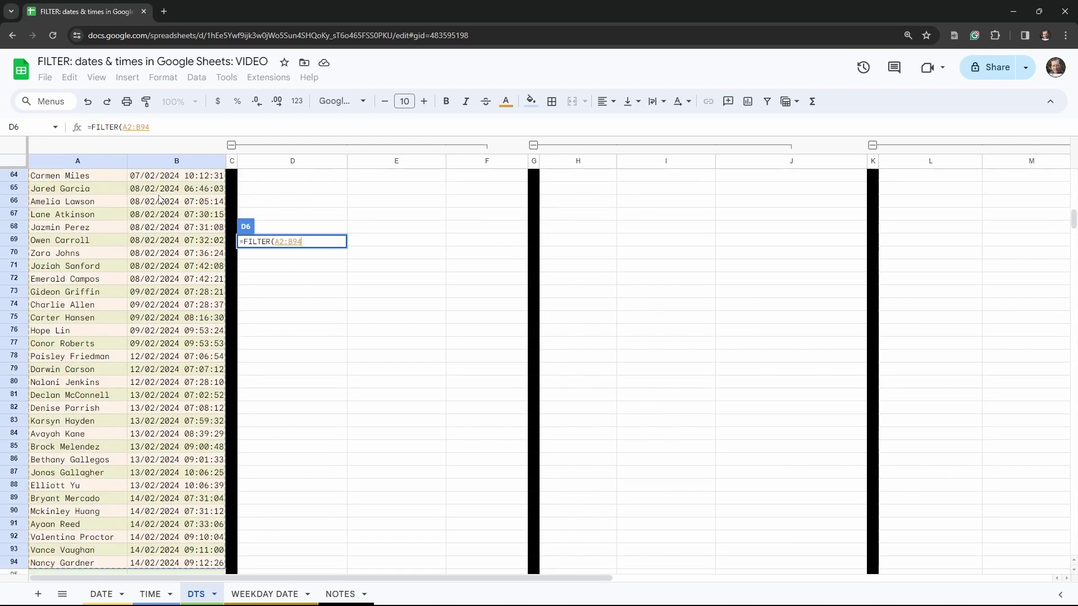
{"action": "scroll", "coordinate": [280, 458], "scroll_direction": "up", "scroll_amount": 13}
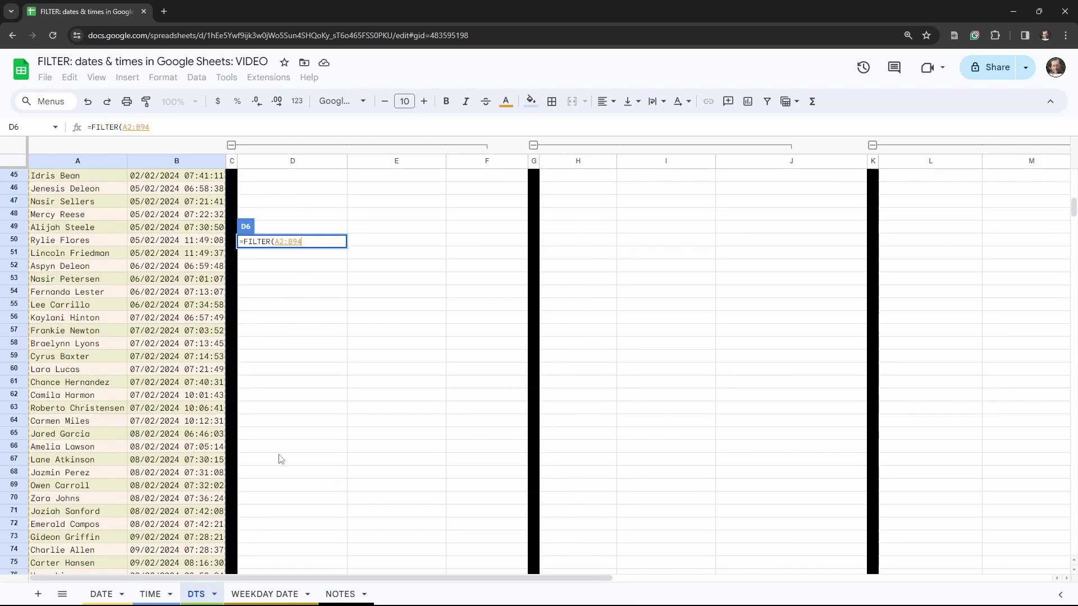
{"action": "scroll", "coordinate": [281, 459], "scroll_direction": "up", "scroll_amount": 3}
{"action": "type", "text": ","}
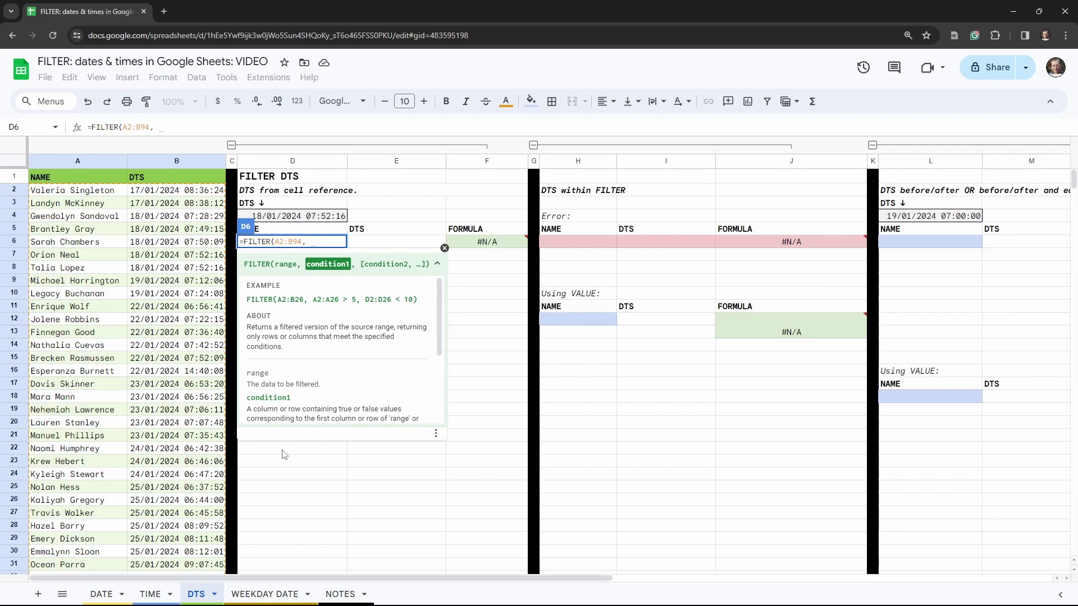
- Complete the D6 formula with the condition B2:B94 = D4 and enter it
{"action": "type", "text": "B2"}
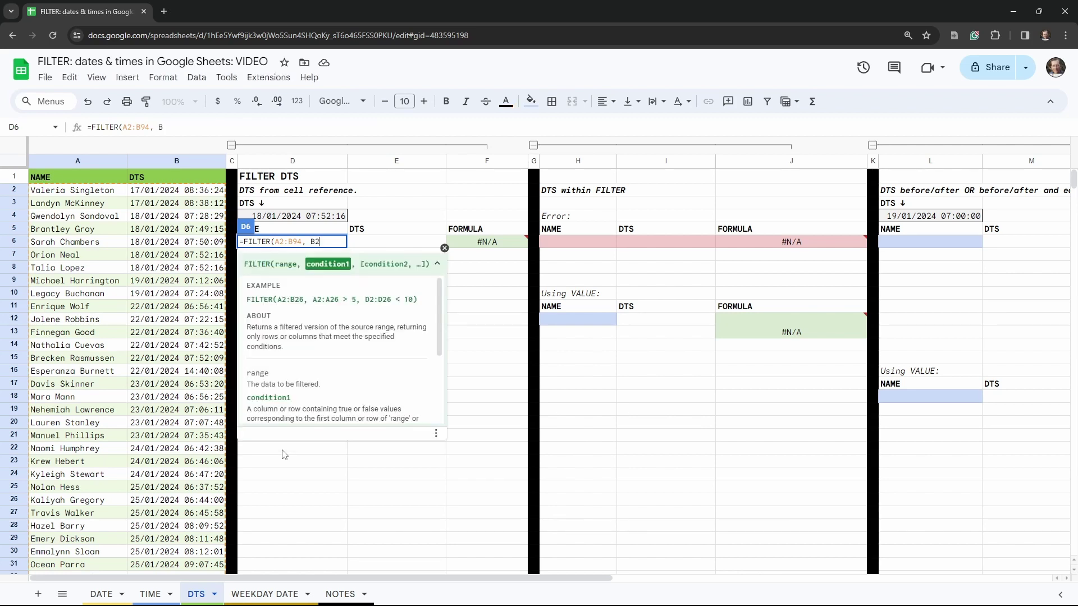
{"action": "type", "text": ":B"}
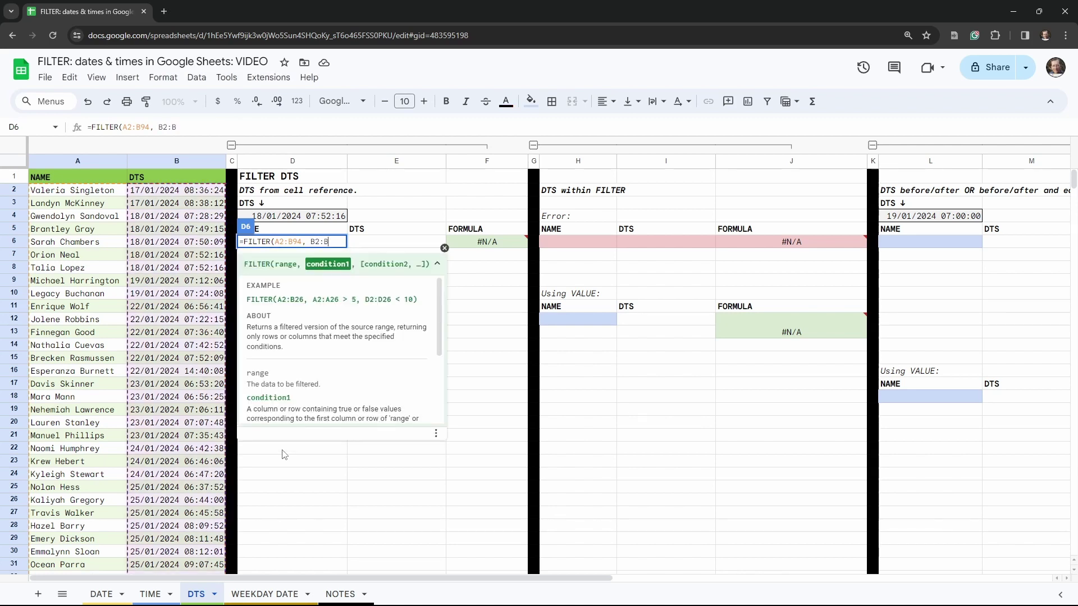
{"action": "type", "text": "94 "}
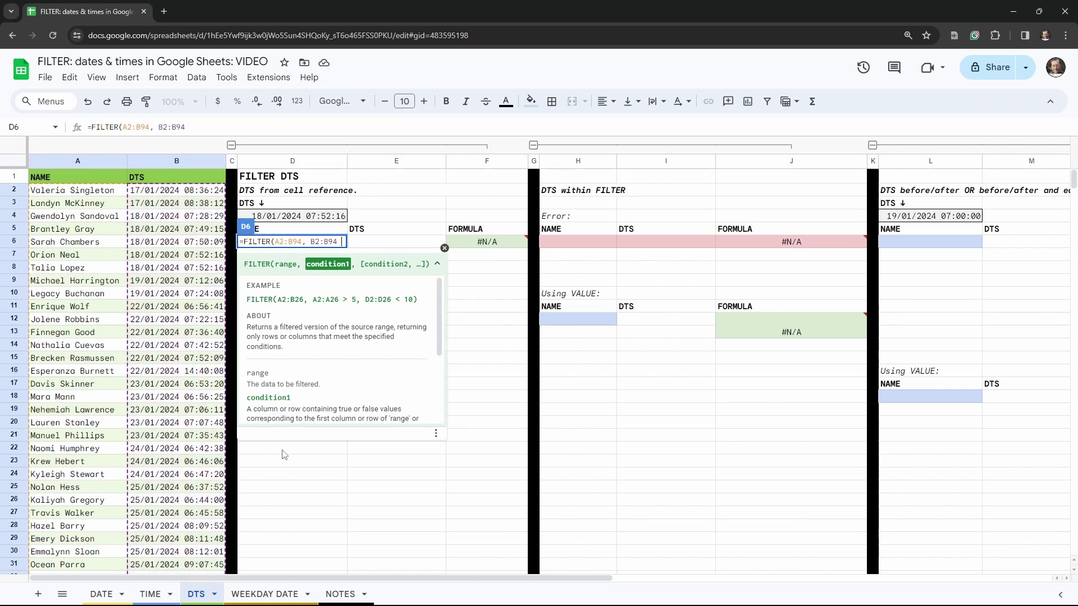
{"action": "type", "text": "="}
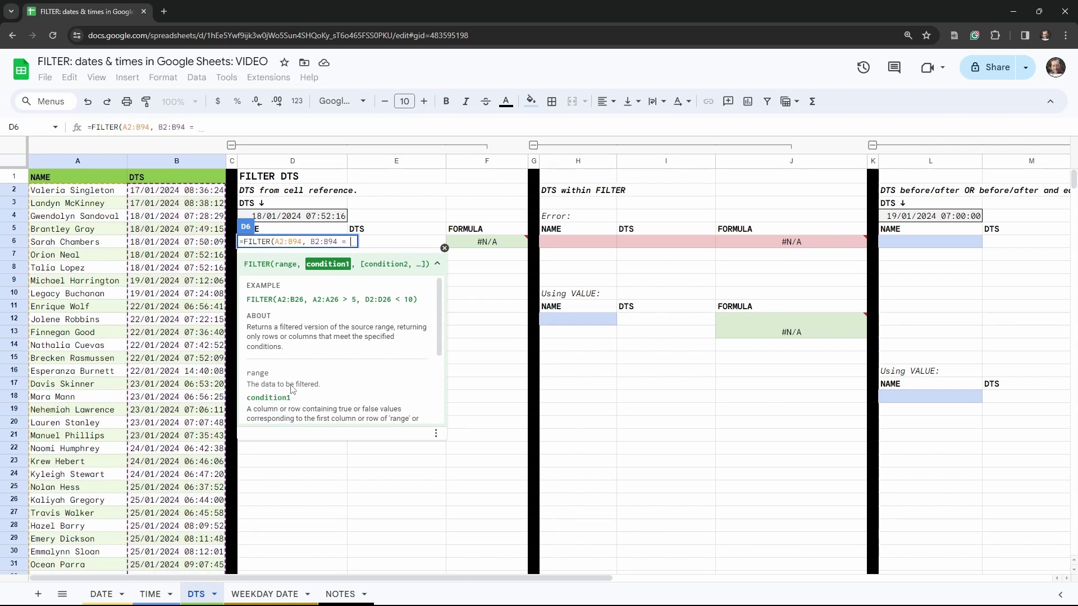
{"action": "left_click", "coordinate": [323, 222]}
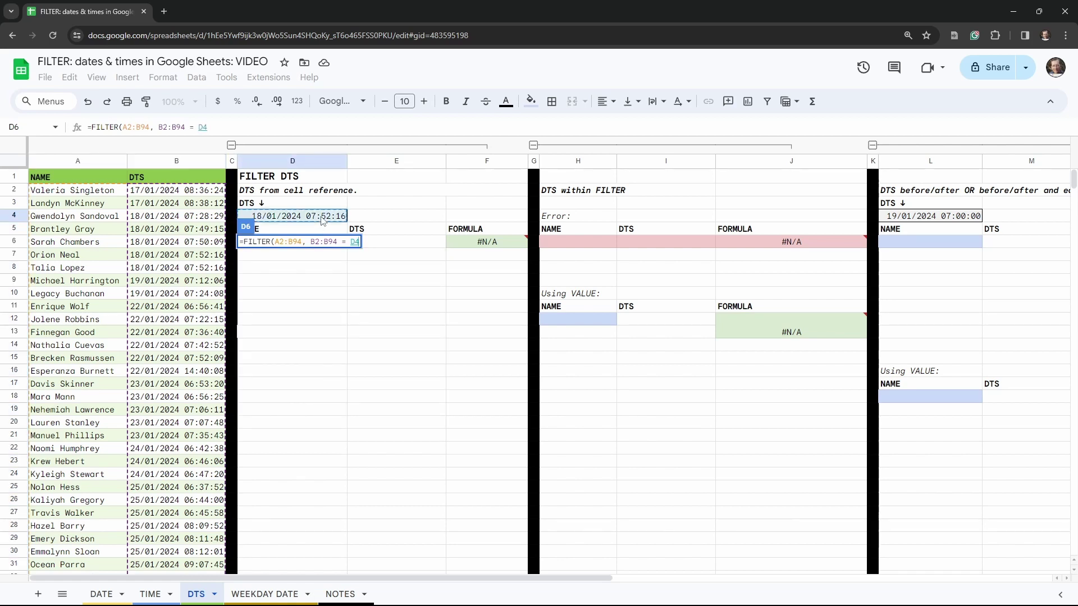
{"action": "type", "text": ")"}
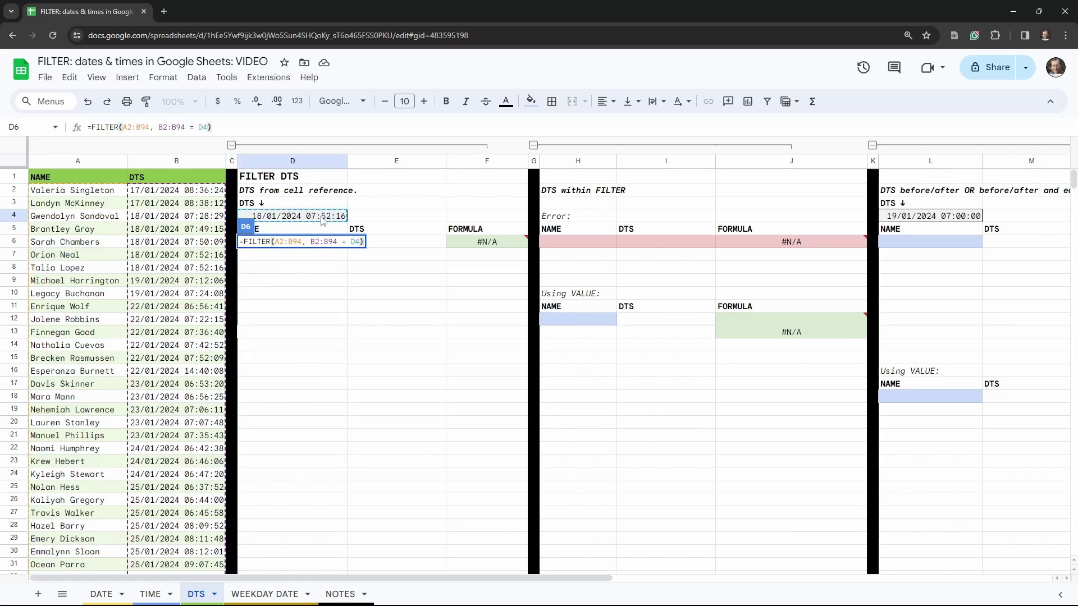
{"action": "key", "text": "Tab"}
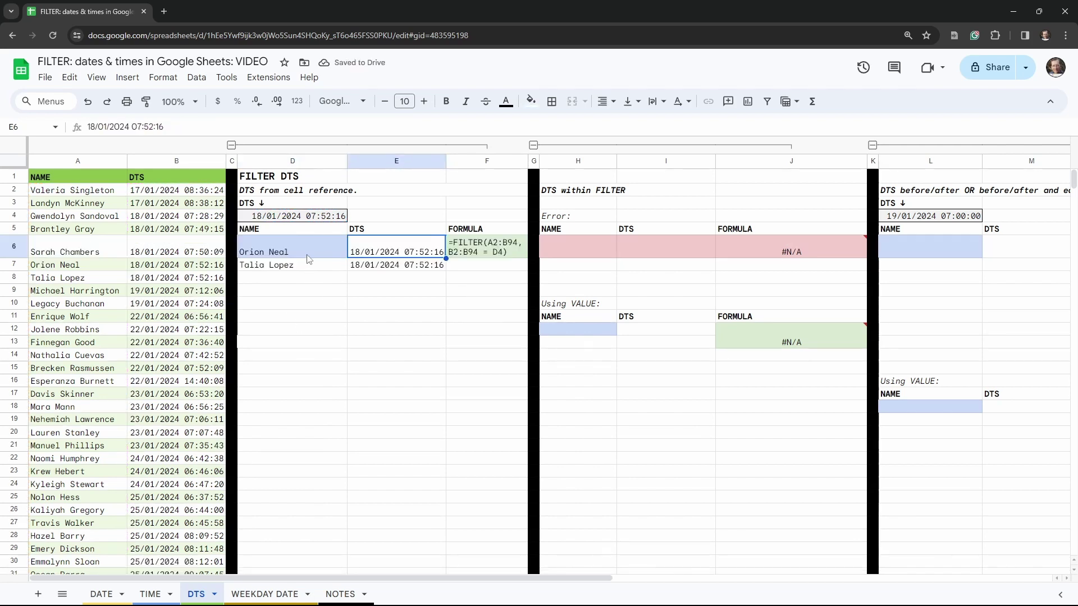
- Compare the filtered rows with the source data, and review the formula text in F6 and the remaining DTS sections
{"action": "left_click", "coordinate": [307, 269]}
{"action": "left_click", "coordinate": [385, 265]}
{"action": "left_click", "coordinate": [67, 267]}
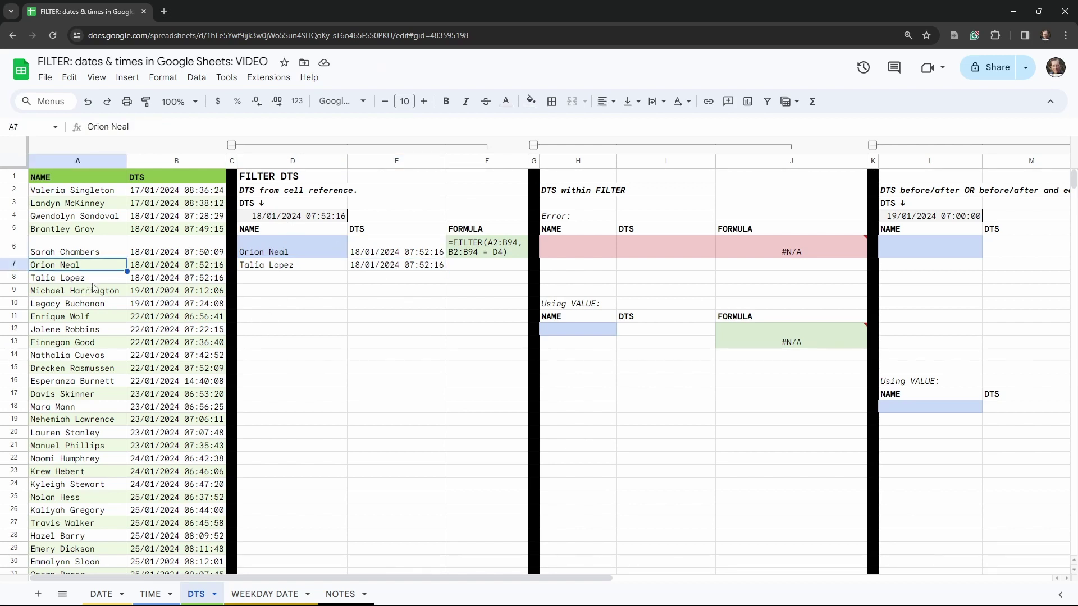
{"action": "left_click", "coordinate": [359, 293]}
{"action": "left_click", "coordinate": [484, 250]}
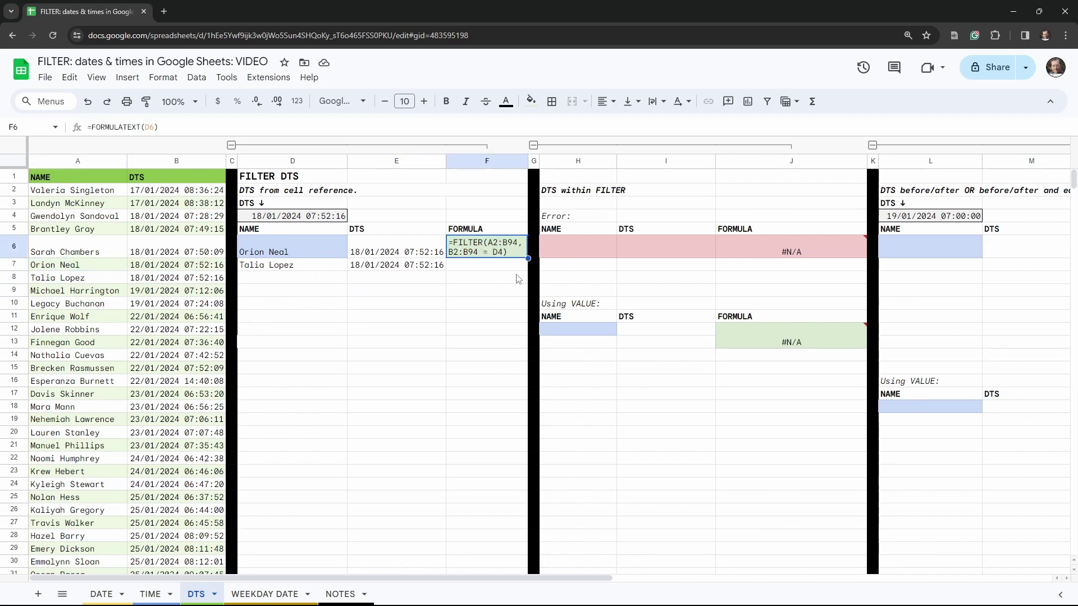
{"action": "scroll", "coordinate": [654, 325], "scroll_direction": "right", "scroll_amount": 2}
{"action": "scroll", "coordinate": [654, 326], "scroll_direction": "right", "scroll_amount": 3}
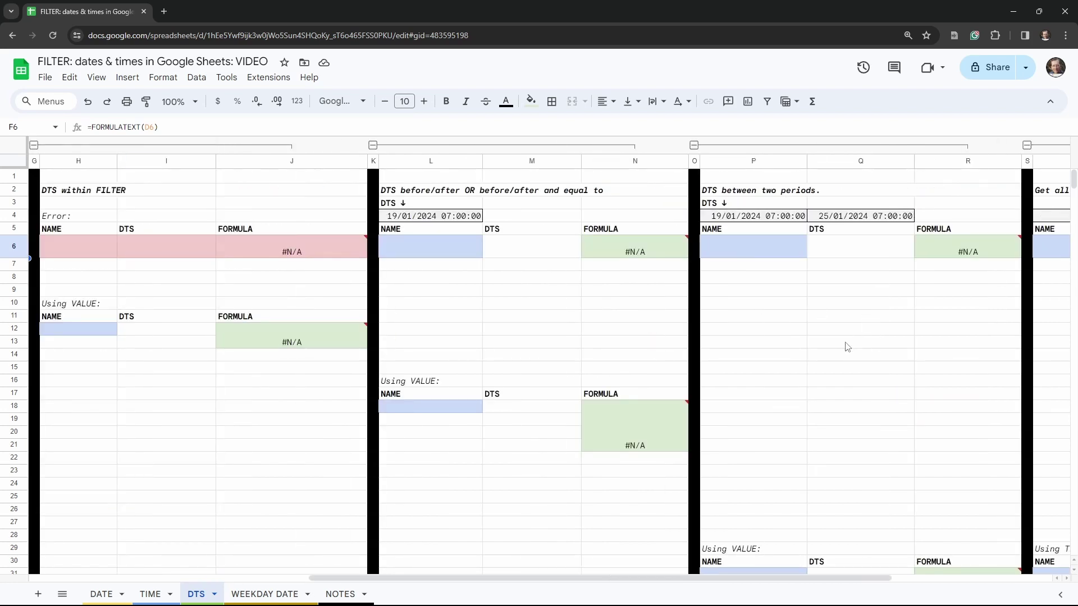
{"action": "scroll", "coordinate": [845, 344], "scroll_direction": "right", "scroll_amount": 3}
{"action": "scroll", "coordinate": [814, 344], "scroll_direction": "left", "scroll_amount": 6}
{"action": "scroll", "coordinate": [797, 345], "scroll_direction": "left", "scroll_amount": 1}
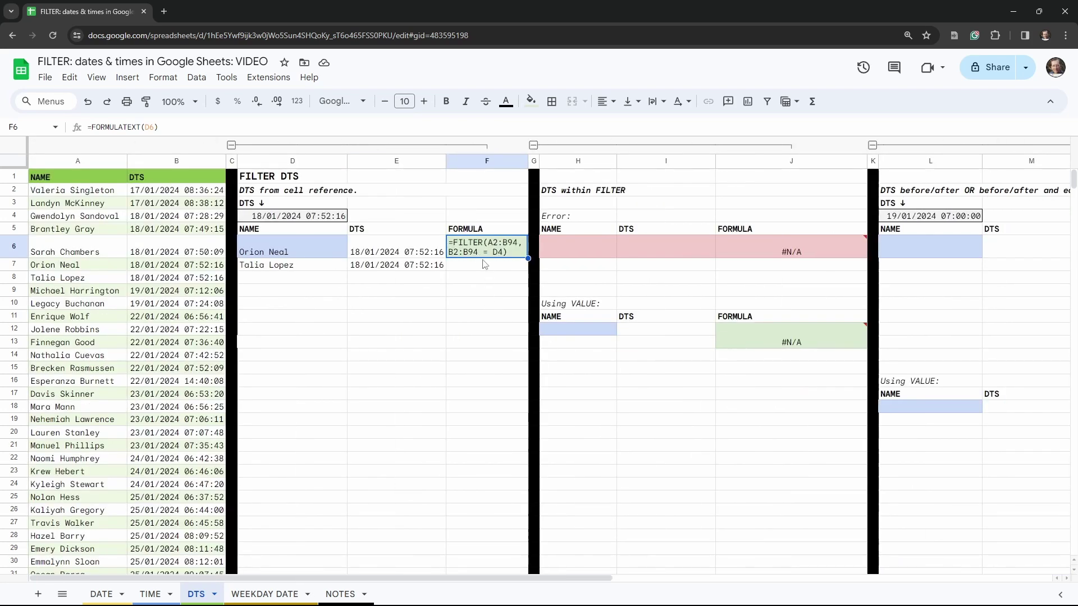
{"action": "left_click", "coordinate": [434, 278]}
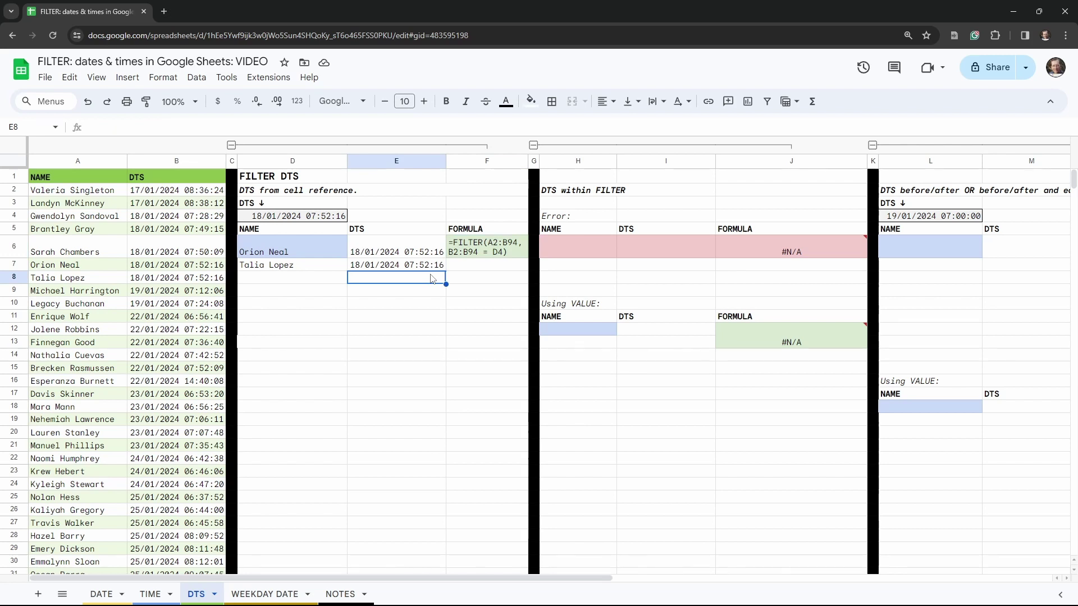
{"action": "left_click", "coordinate": [433, 332]}
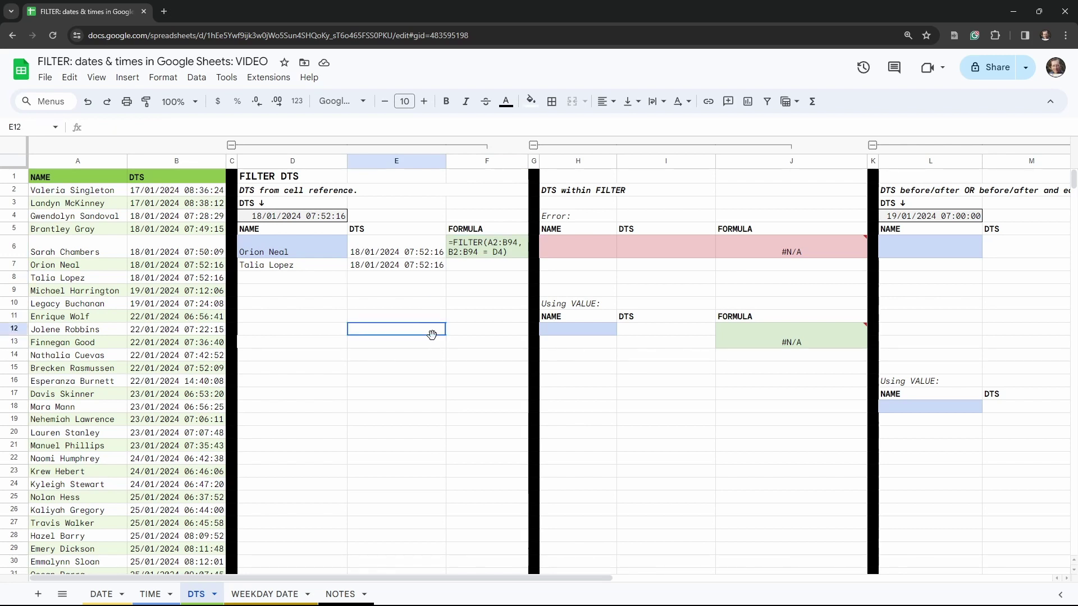
{"action": "left_click", "coordinate": [435, 393]}
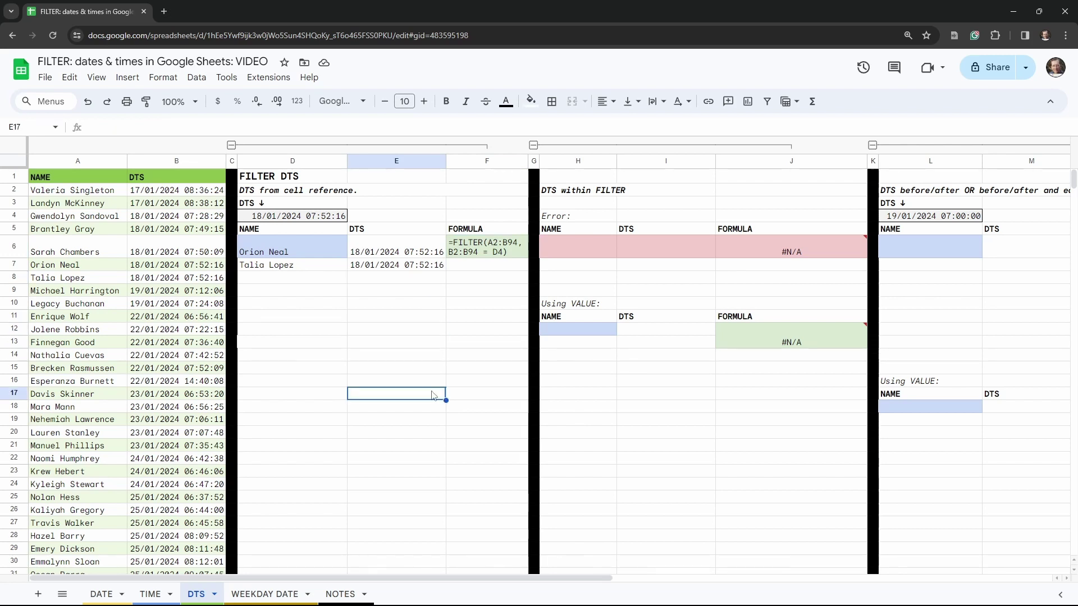
- Copy the FILTER formula text from D6 into cell H6 under the Error heading
{"action": "left_click", "coordinate": [289, 255]}
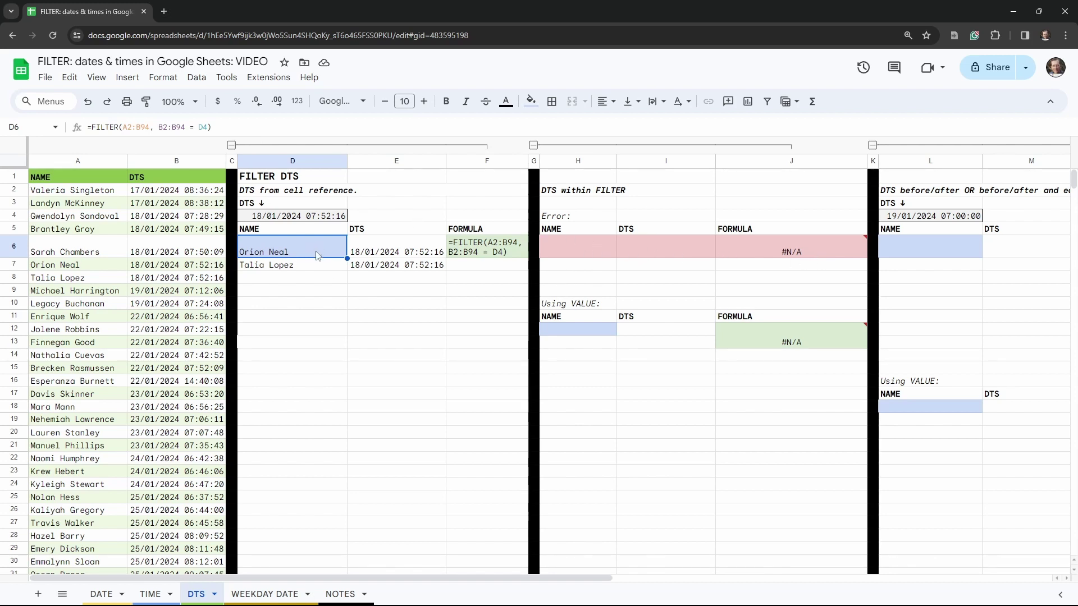
{"action": "left_click", "coordinate": [243, 126]}
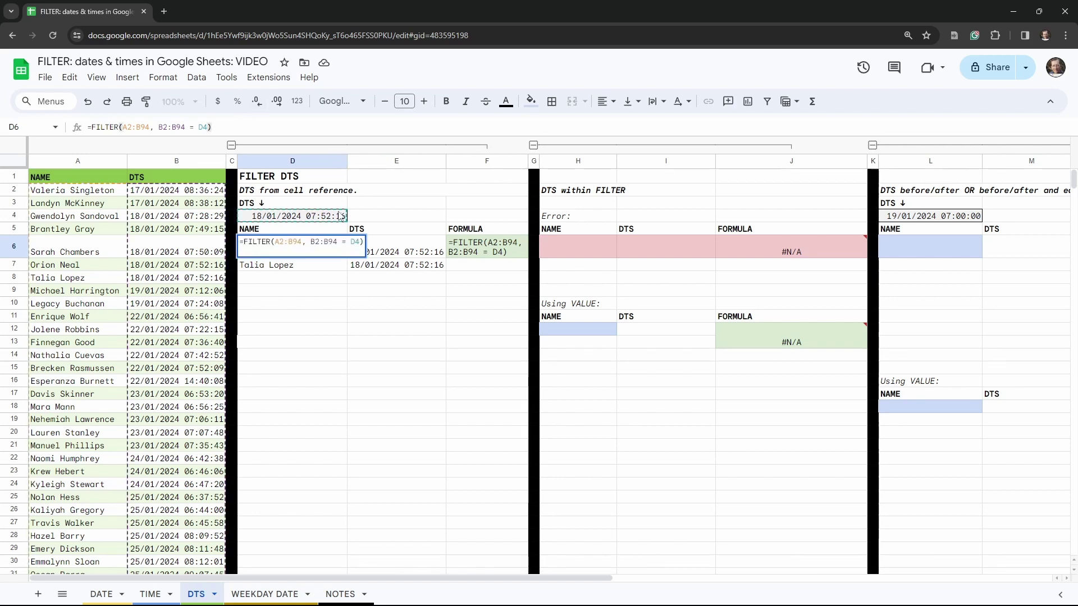
{"action": "key", "text": "ctrl+a"}
{"action": "key", "text": "ctrl+c"}
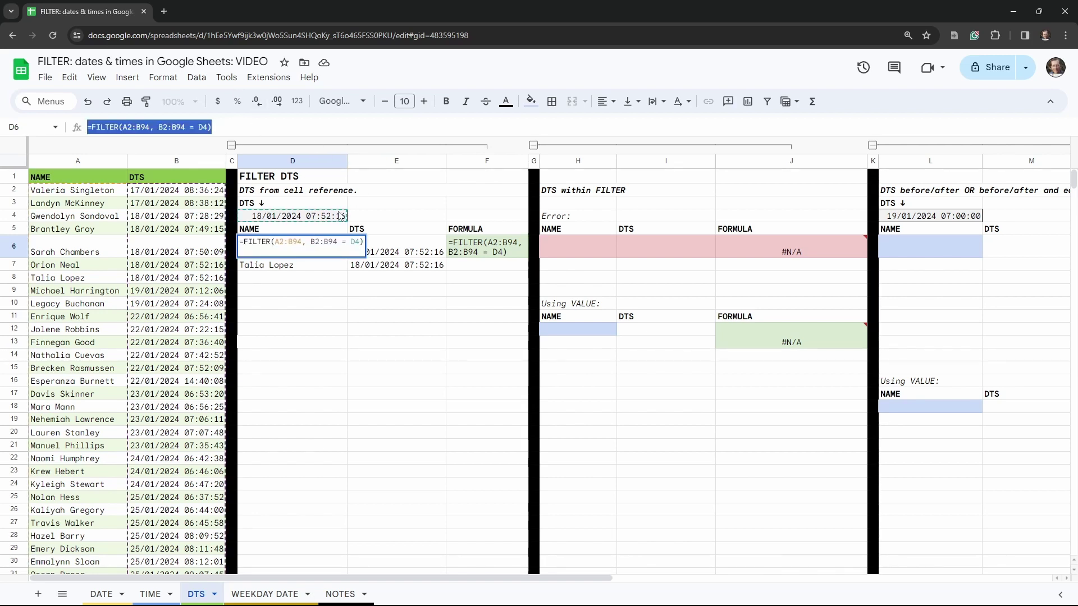
{"action": "left_click", "coordinate": [578, 249]}
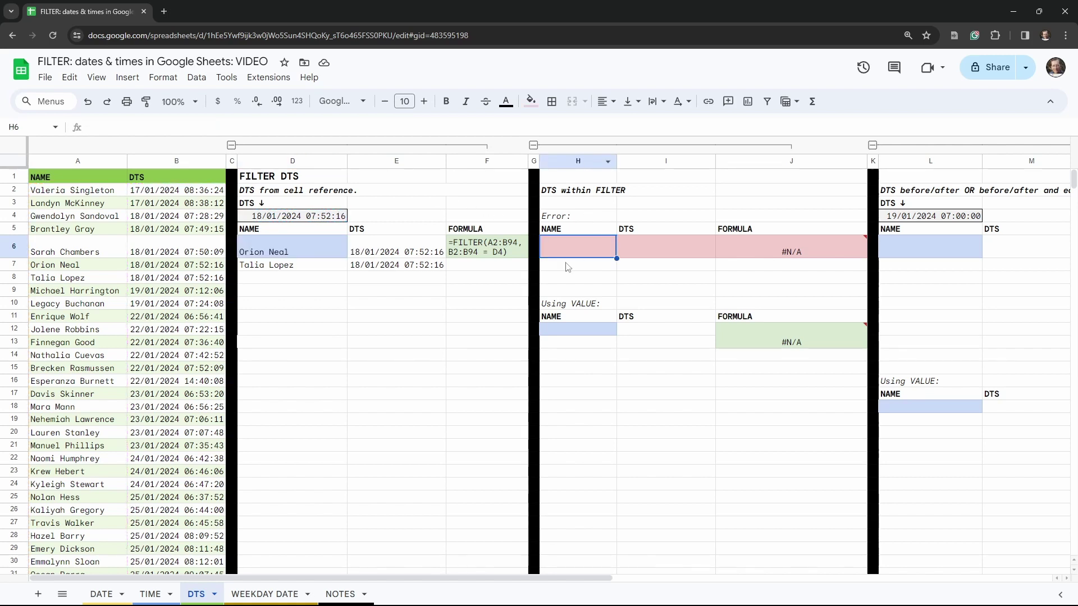
{"action": "key", "text": "Return"}
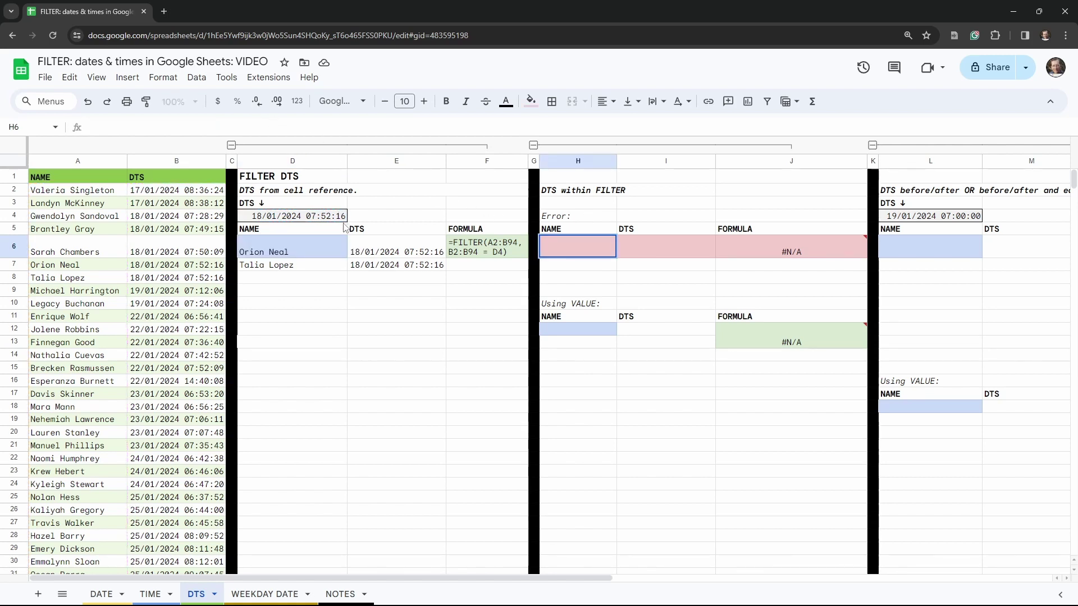
{"action": "key", "text": "ctrl+v"}
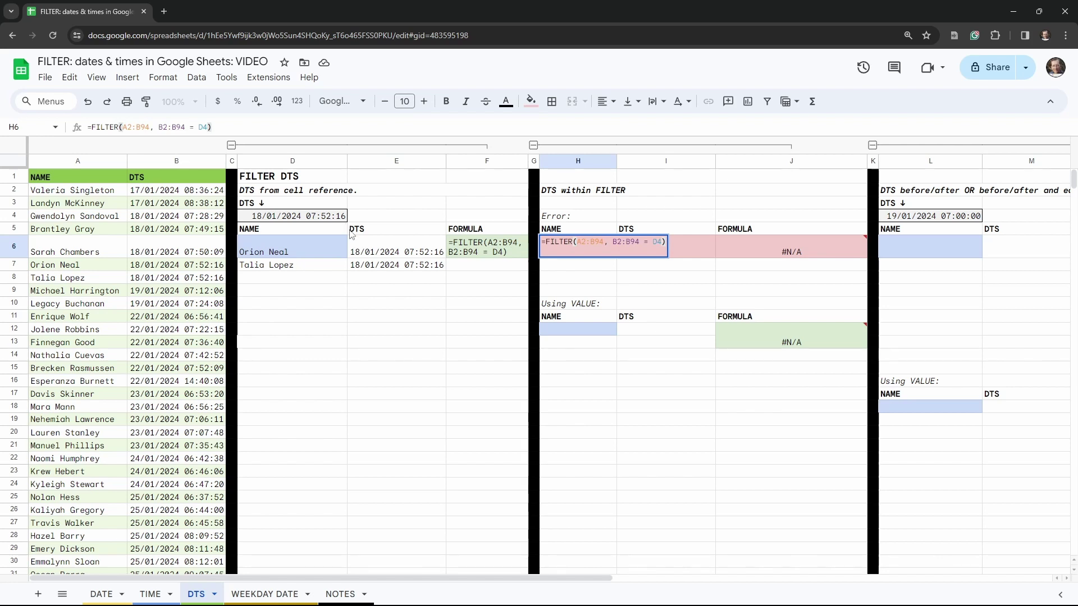
- Replace the D4 reference in the H6 FILTER formula with the quoted date-time "18/01/2024 07:52:16" and enter it
{"action": "double_click", "coordinate": [202, 127]}
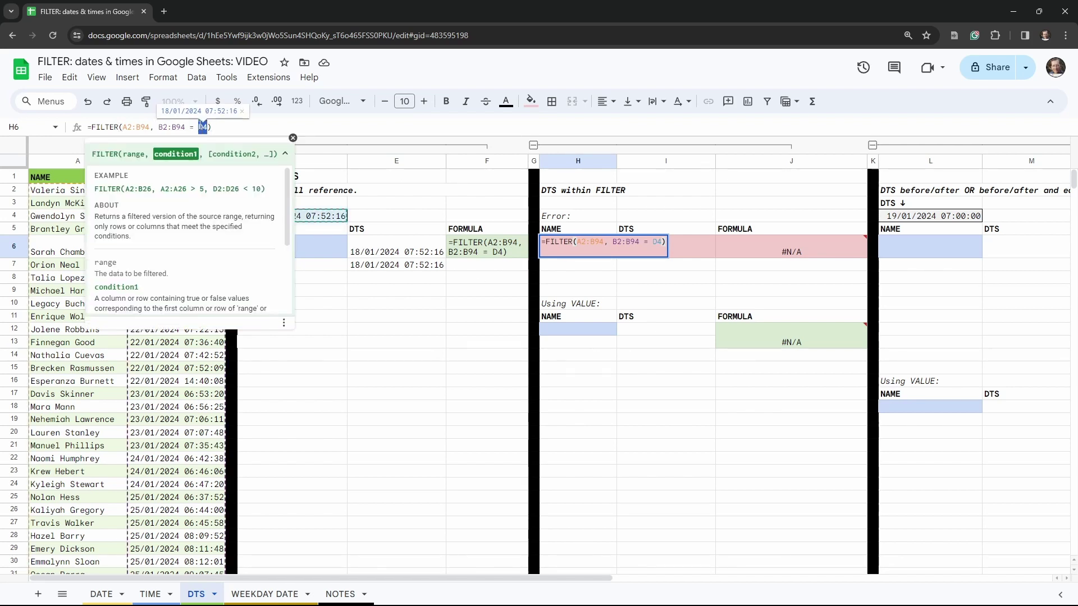
{"action": "type", "text": "\"\""}
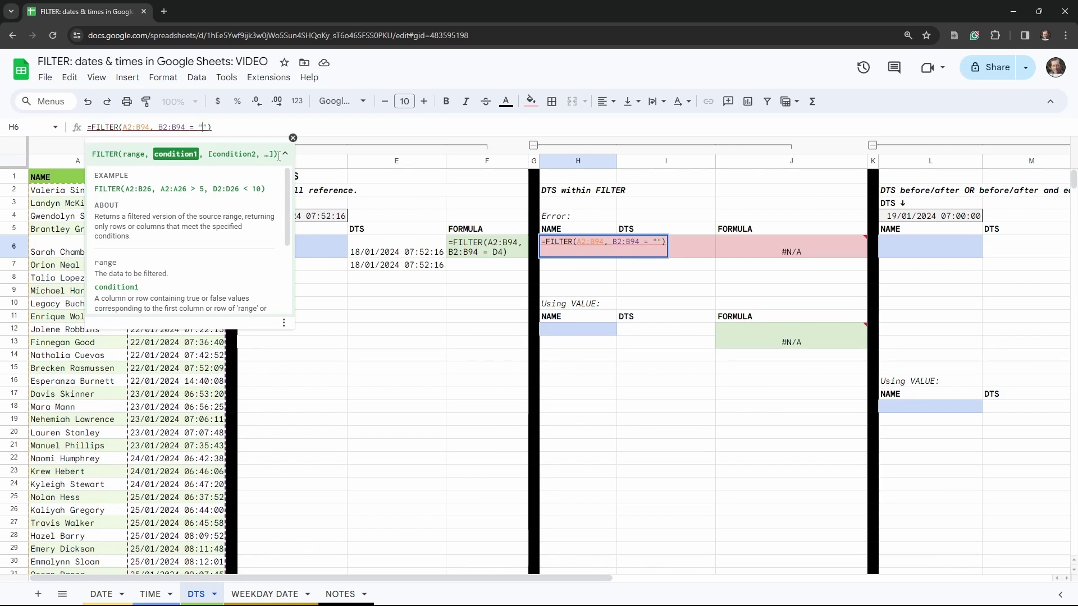
{"action": "left_click", "coordinate": [285, 154]}
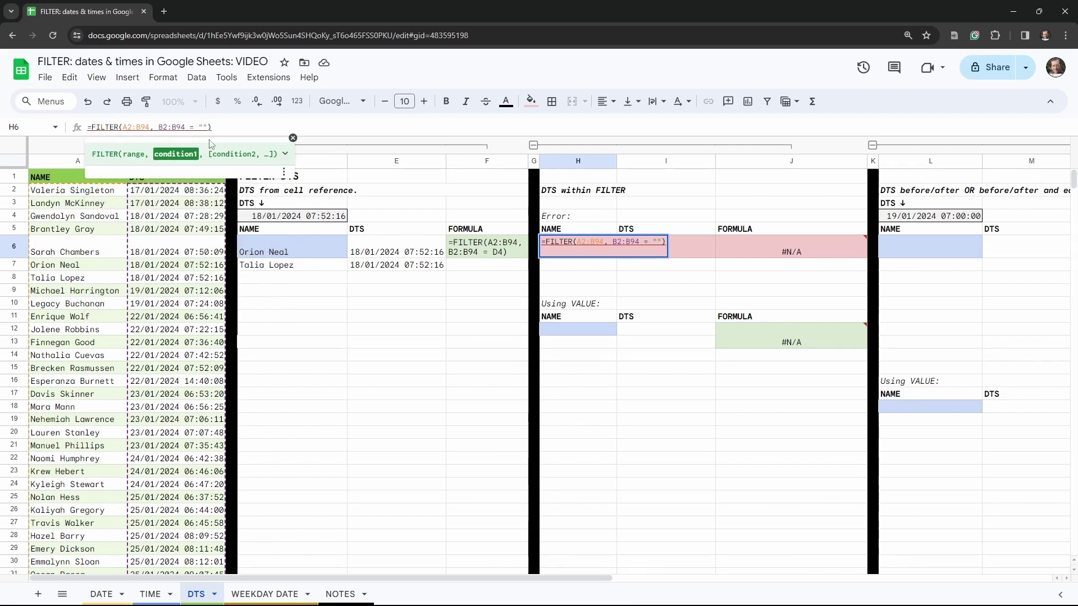
{"action": "type", "text": "18"}
{"action": "type", "text": "/01/"}
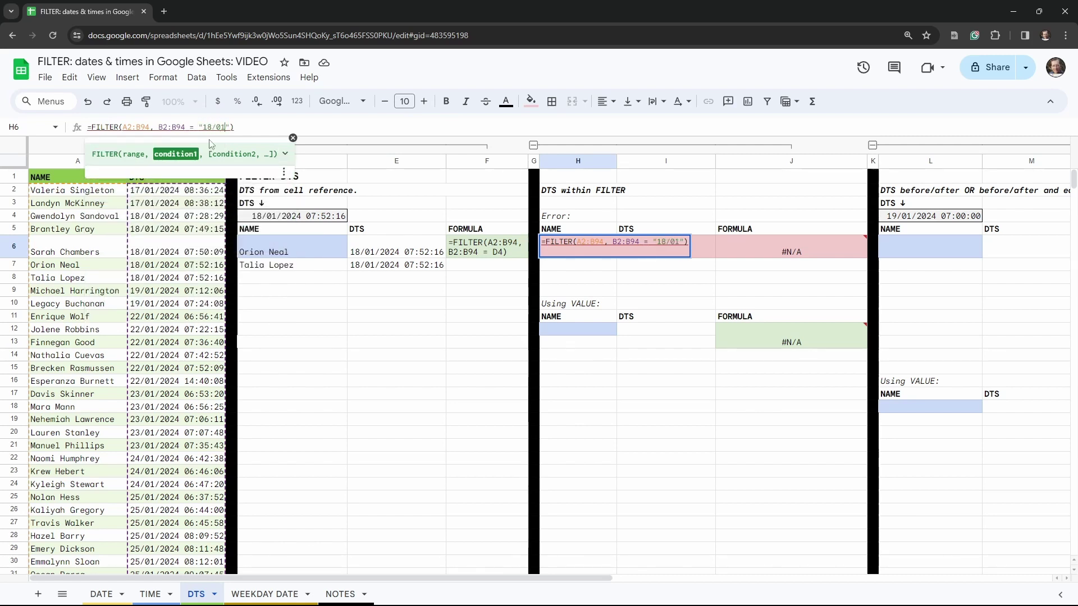
{"action": "type", "text": "2024"}
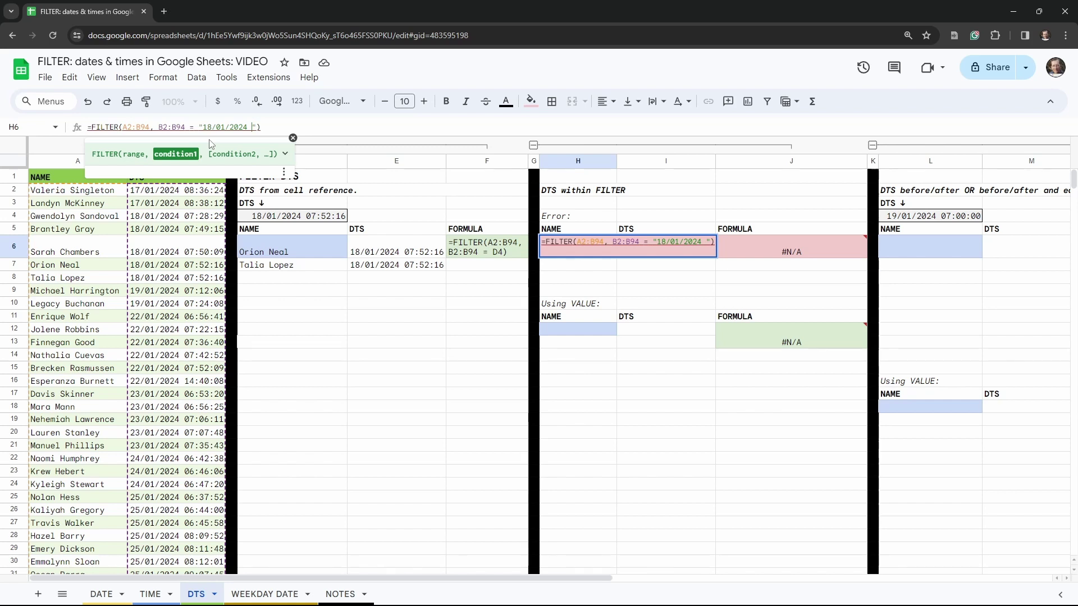
{"action": "type", "text": " 07:52"}
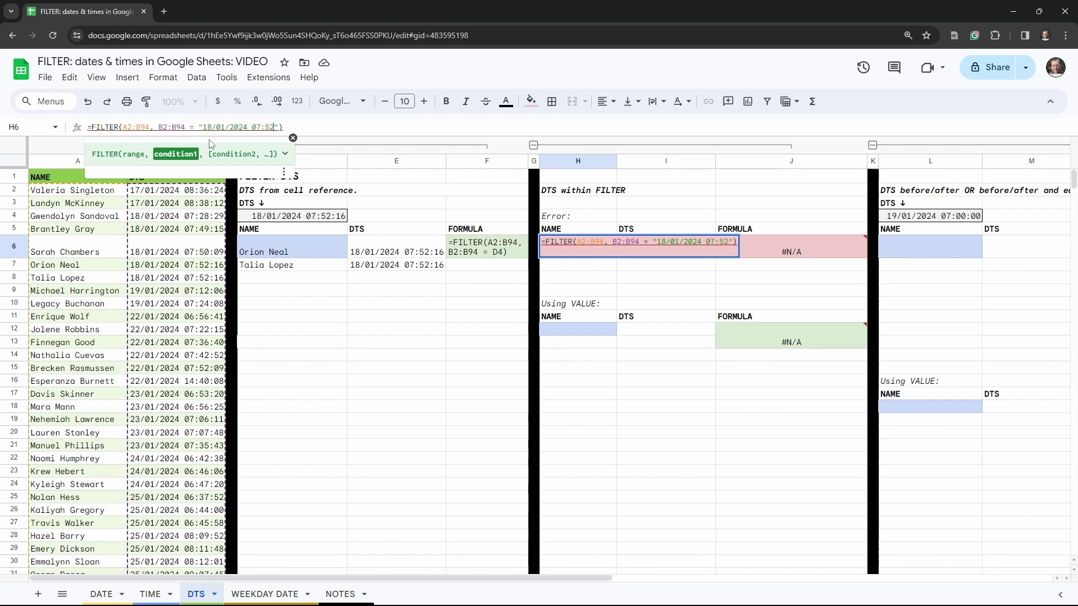
{"action": "type", "text": ":16"}
{"action": "left_click", "coordinate": [323, 124]}
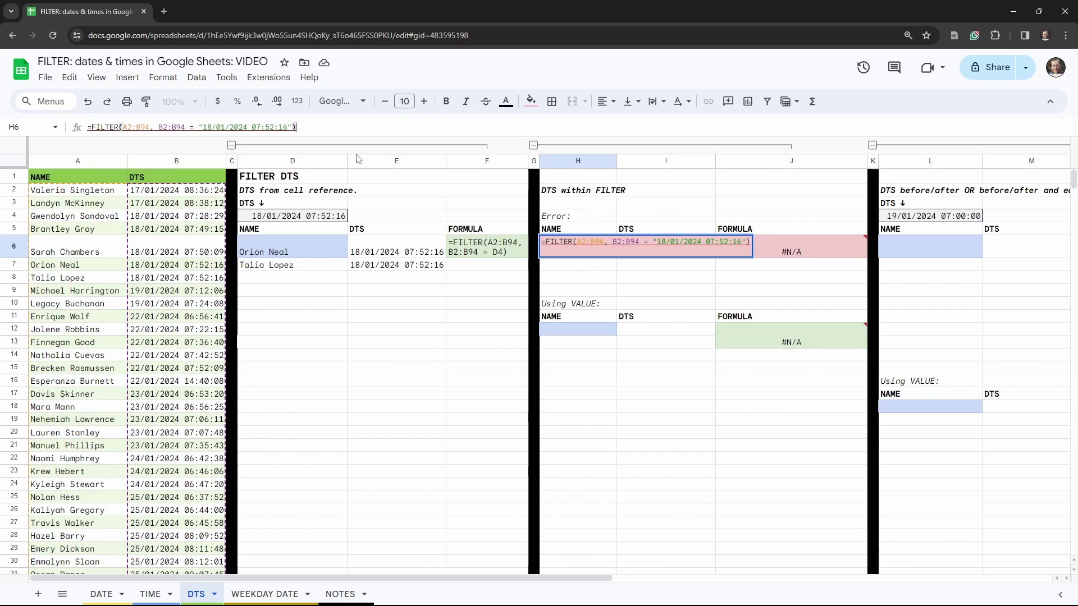
{"action": "key", "text": "Return"}
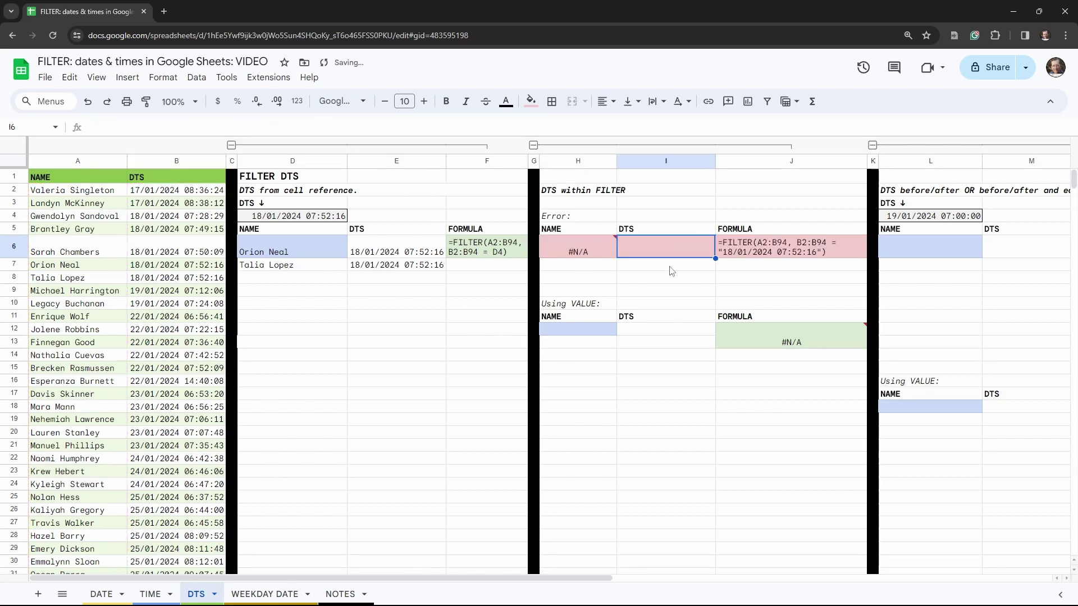
- Try the H6 FILTER formula with the quotation marks around the date-time removed
{"action": "left_click", "coordinate": [597, 255]}
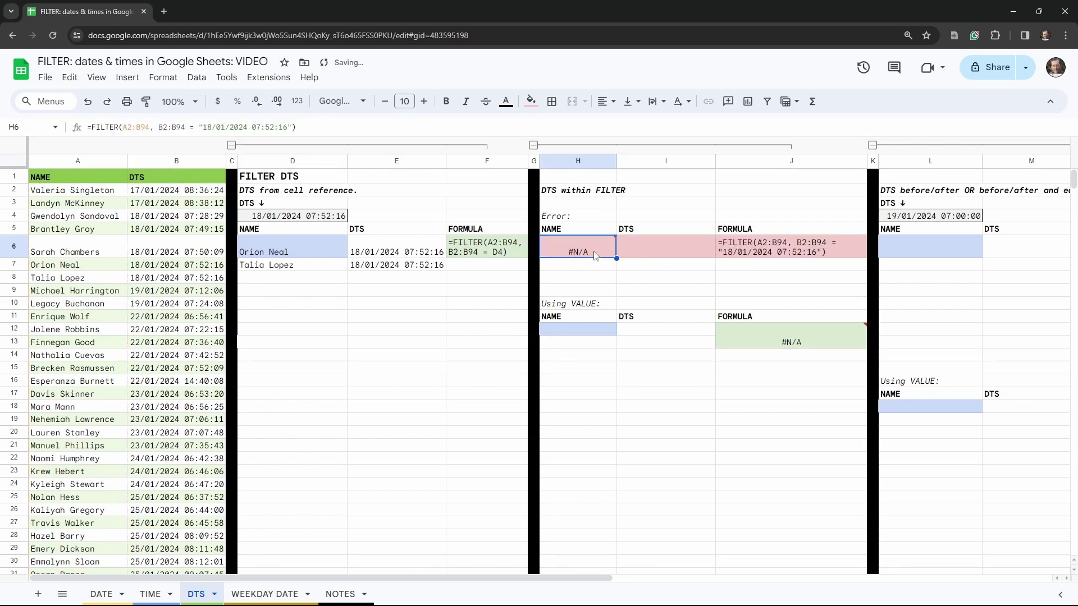
{"action": "left_click", "coordinate": [204, 126]}
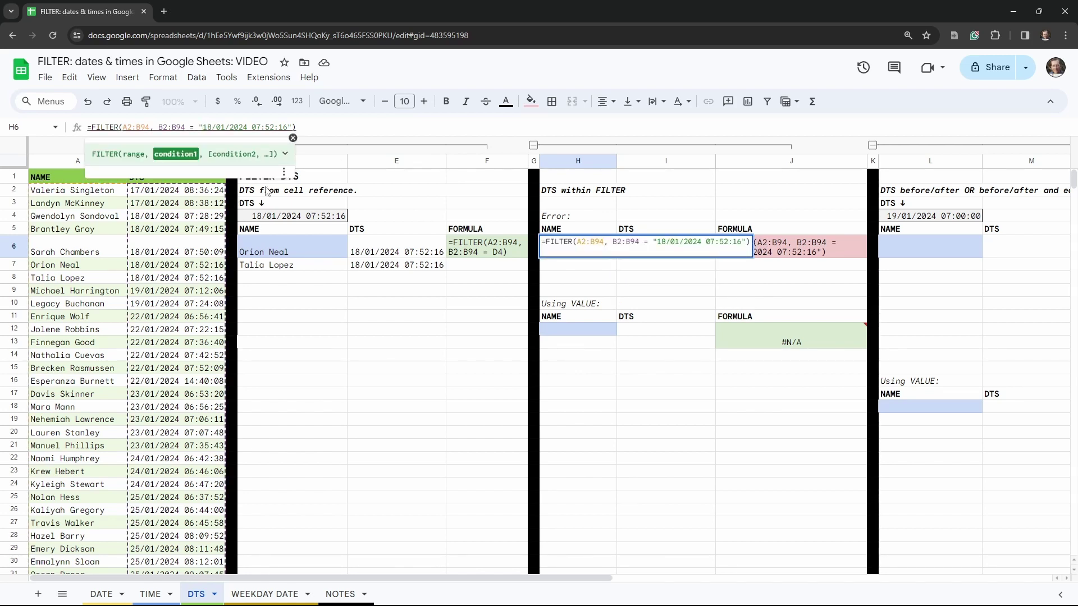
{"action": "key", "text": "BackSpace"}
{"action": "key", "text": "End"}
{"action": "key", "text": "Left"}
{"action": "key", "text": "BackSpace"}
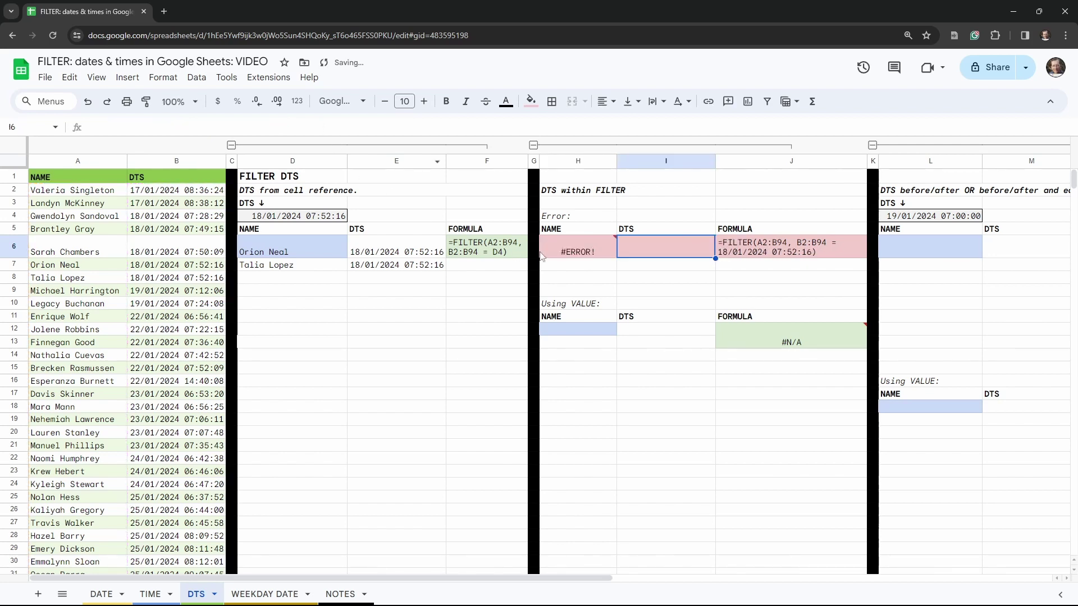
- Put the quotation marks back around 18/01/2024 07:52:16 in the H6 FILTER formula and enter it
{"action": "left_click", "coordinate": [574, 253]}
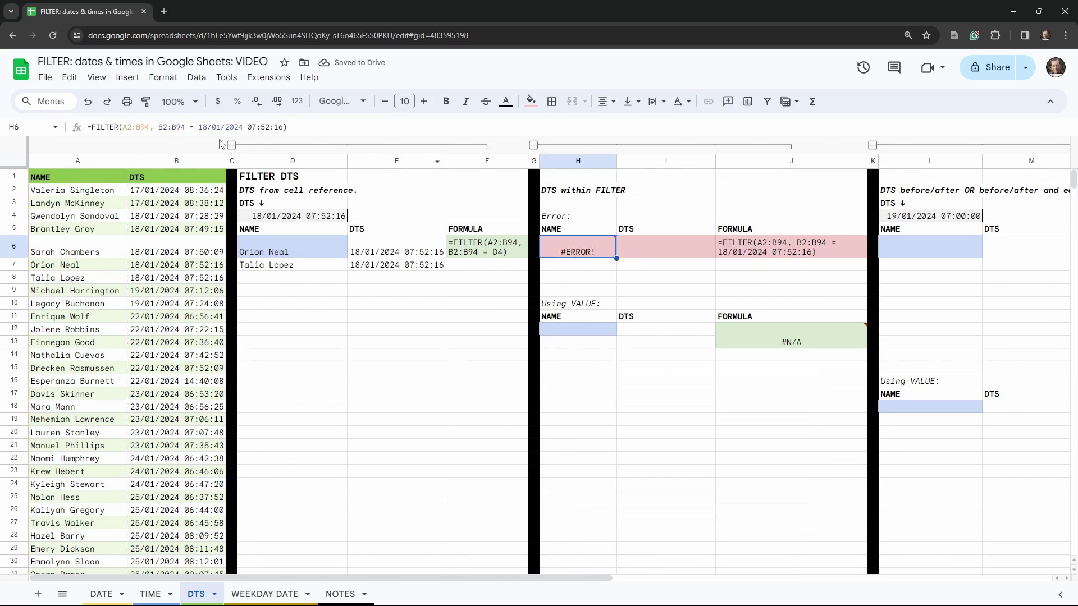
{"action": "left_click", "coordinate": [199, 126]}
{"action": "type", "text": "\""}
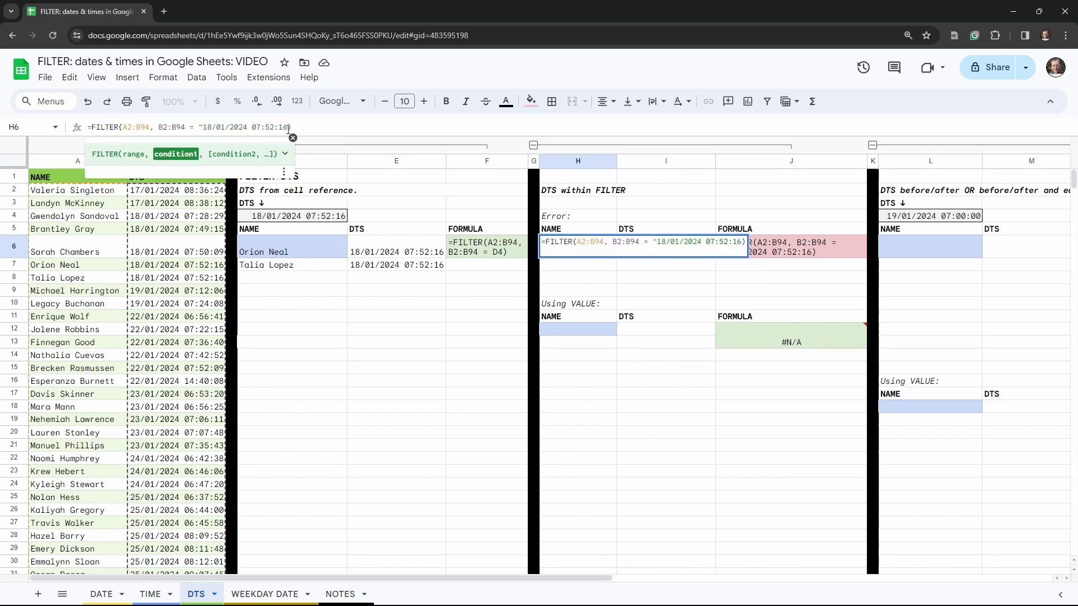
{"action": "left_click", "coordinate": [288, 127]}
{"action": "type", "text": "\""}
{"action": "left_click", "coordinate": [587, 330]}
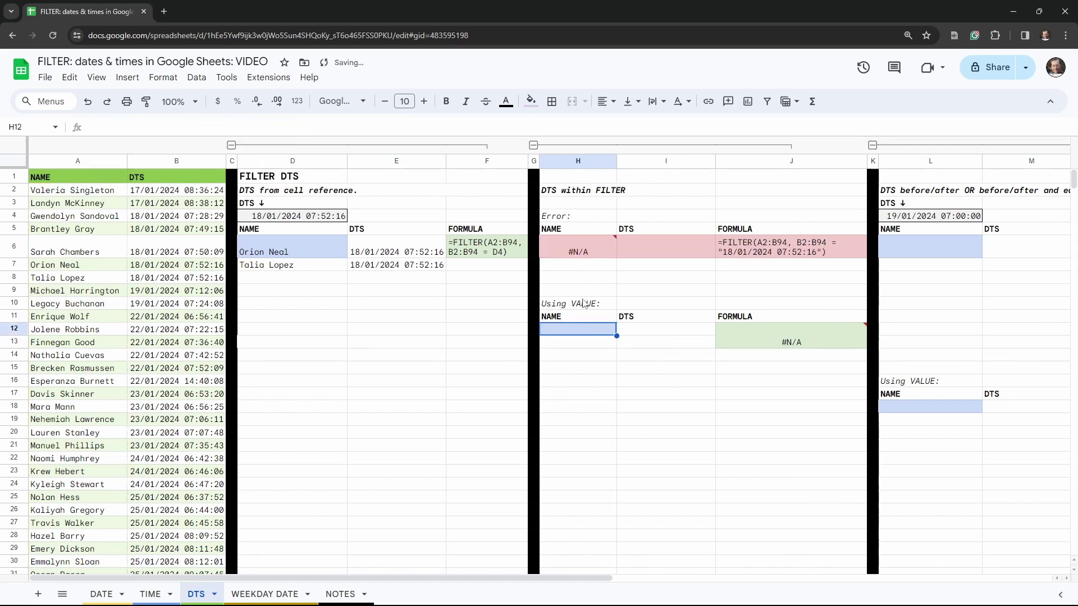
- Enter =VALUE(D4) in cell H7 and increase its number format by two decimal places
{"action": "left_click", "coordinate": [593, 271]}
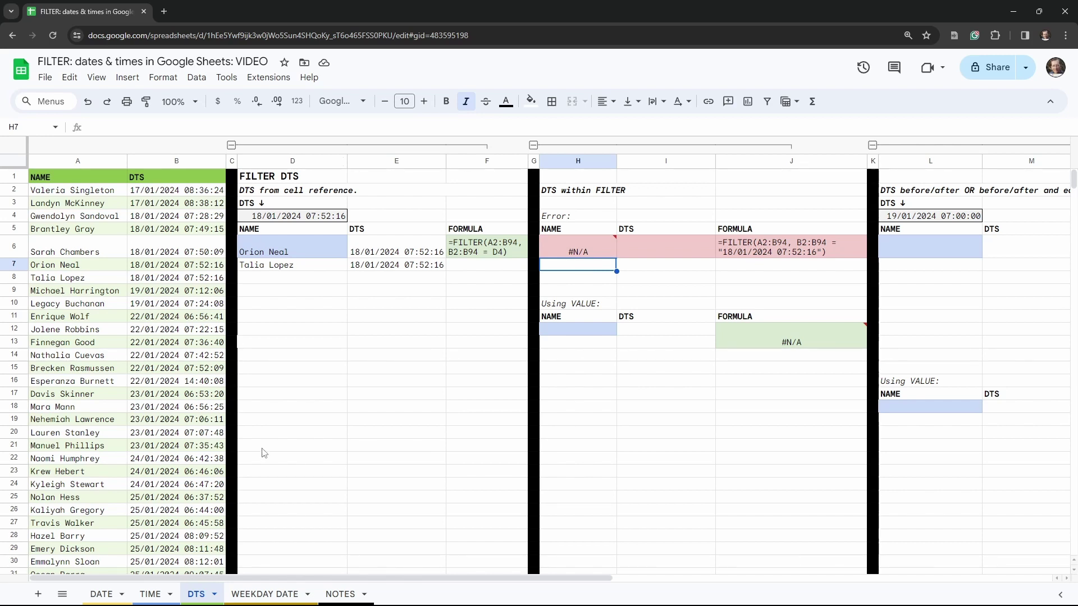
{"action": "type", "text": "="}
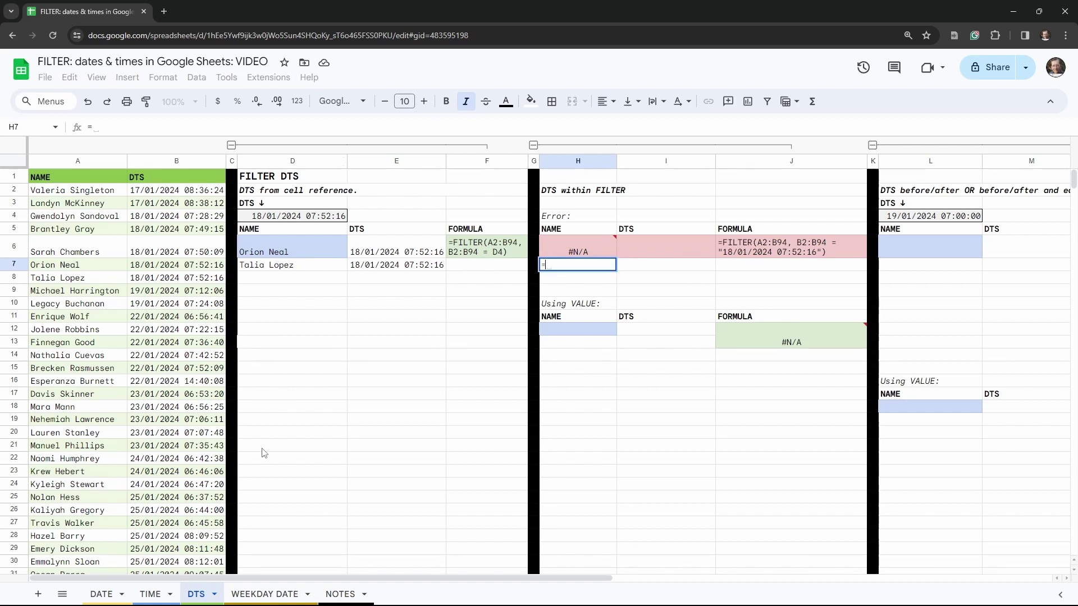
{"action": "type", "text": "VALUE("}
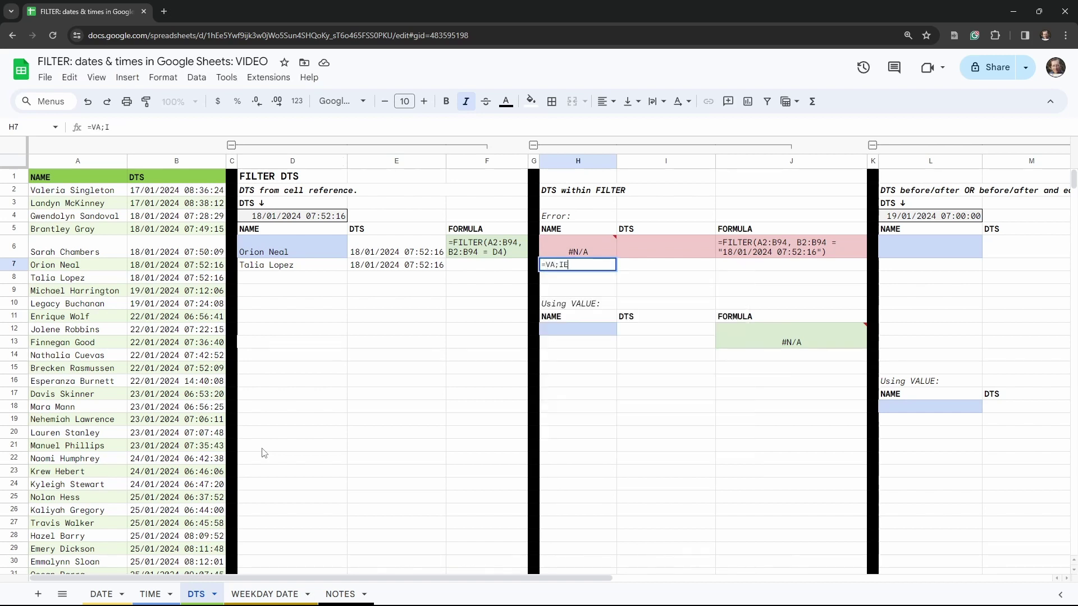
{"action": "left_click", "coordinate": [306, 218]}
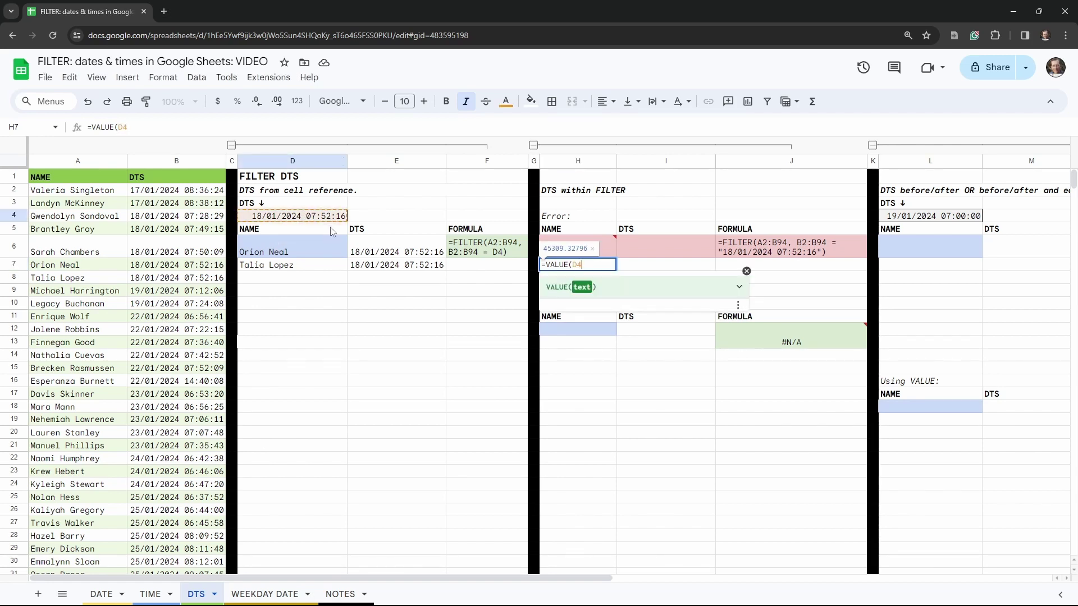
{"action": "key", "text": "Tab"}
{"action": "key", "text": "Left"}
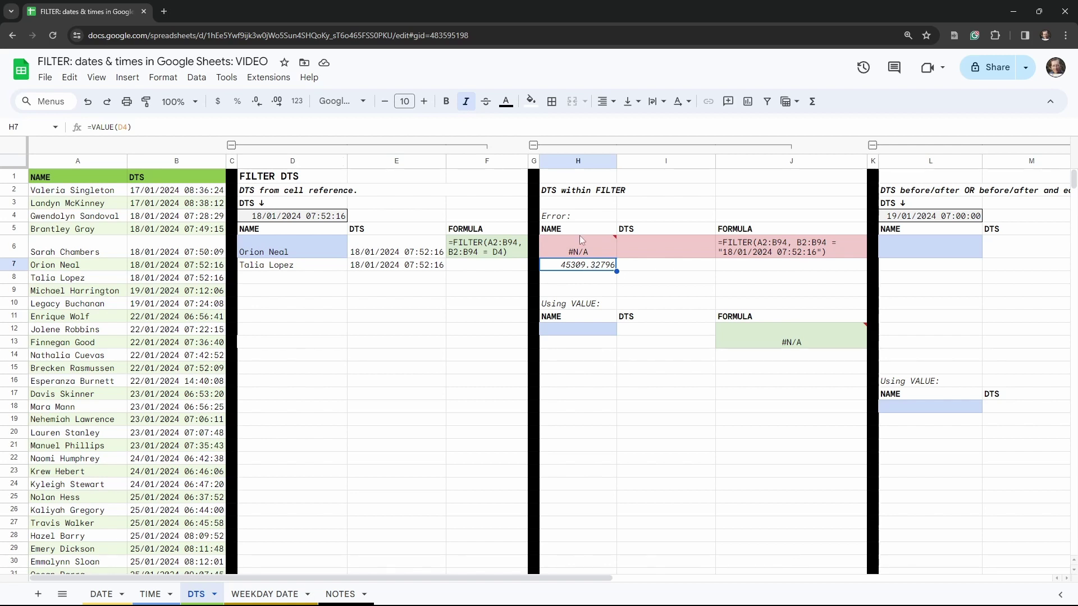
{"action": "left_click", "coordinate": [278, 102]}
{"action": "left_click", "coordinate": [278, 104]}
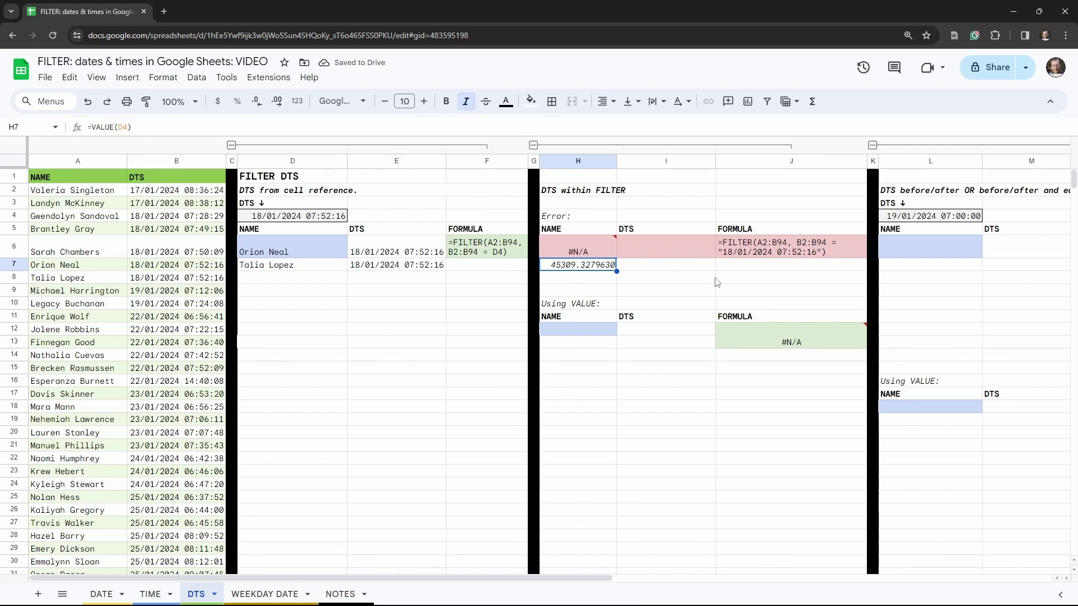
- Enter =TO_DATE(0) in cell I7 to convert the number zero to a date
{"action": "left_click", "coordinate": [651, 267]}
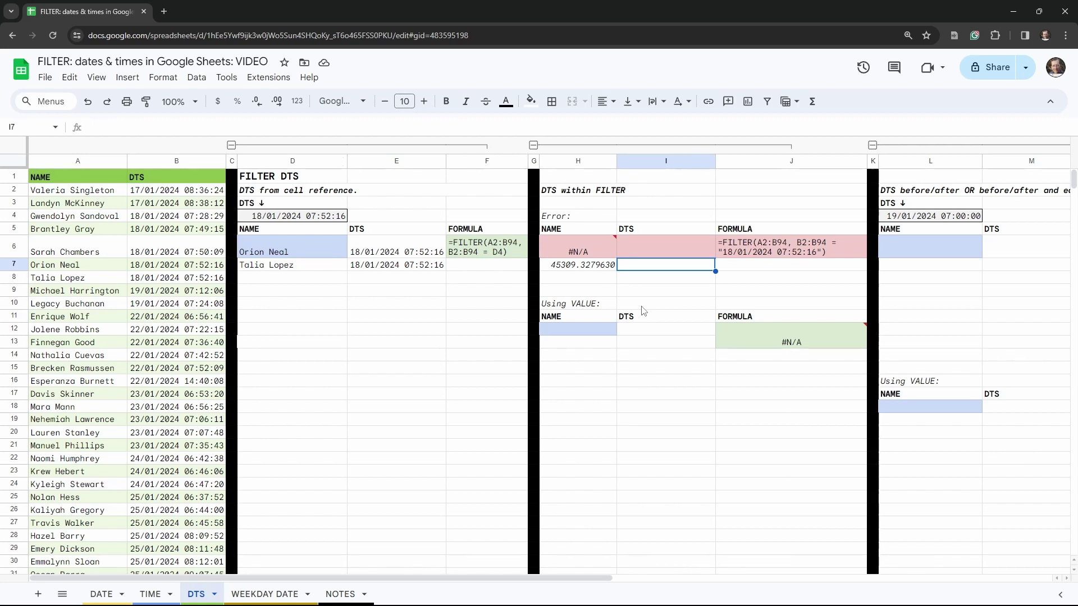
{"action": "type", "text": "="}
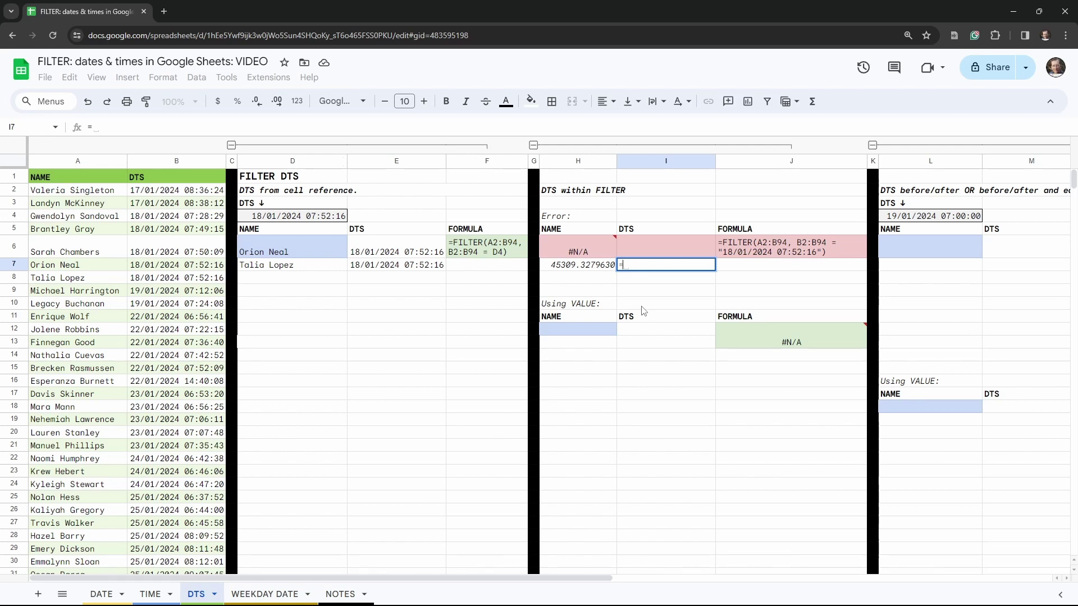
{"action": "type", "text": "TO_"}
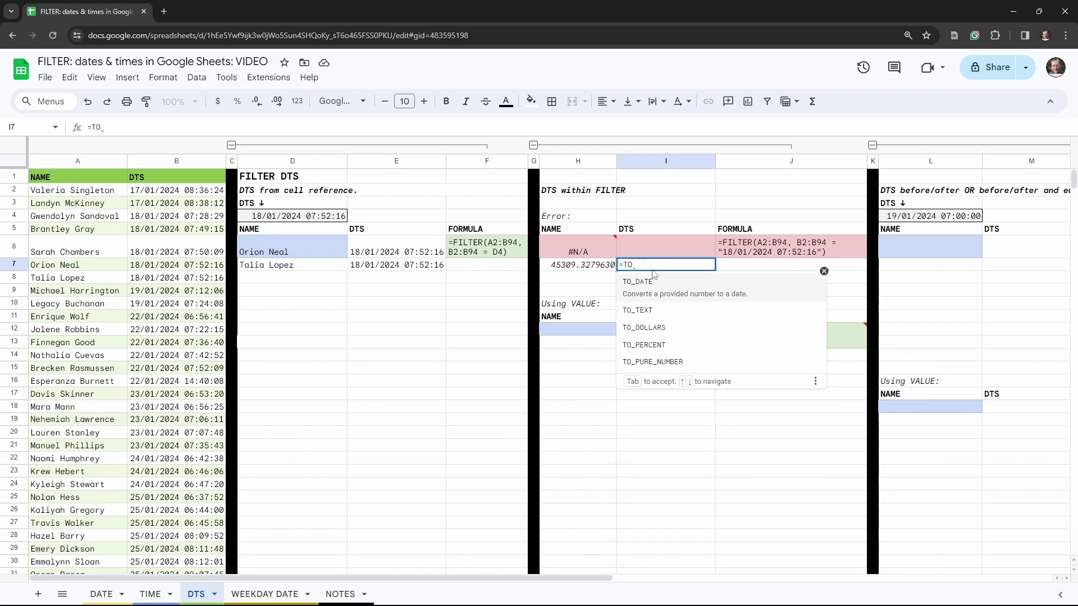
{"action": "key", "text": "Tab"}
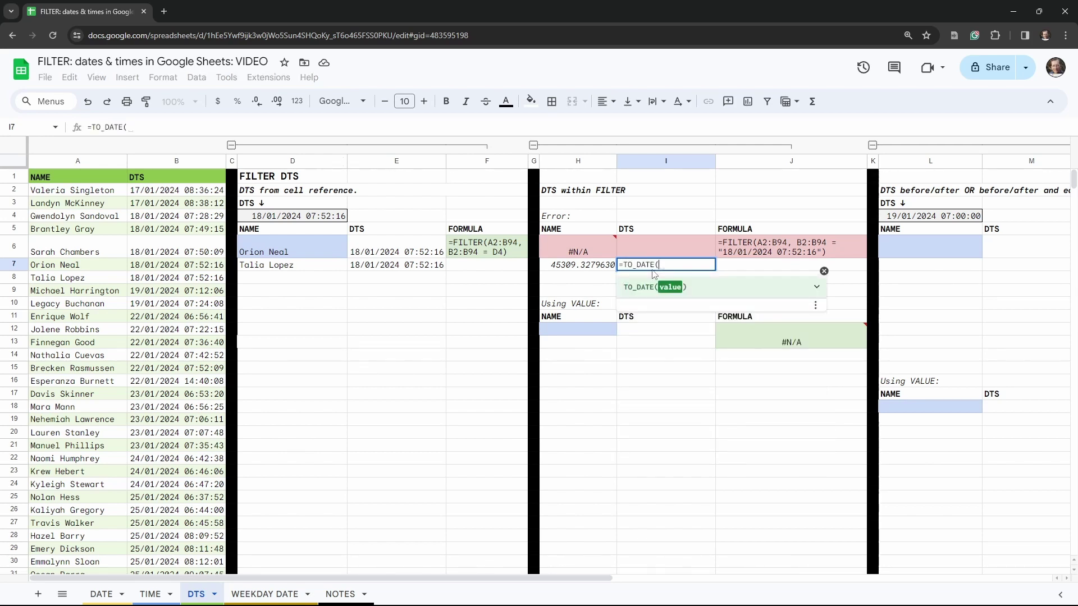
{"action": "type", "text": "0"}
{"action": "key", "text": "Return"}
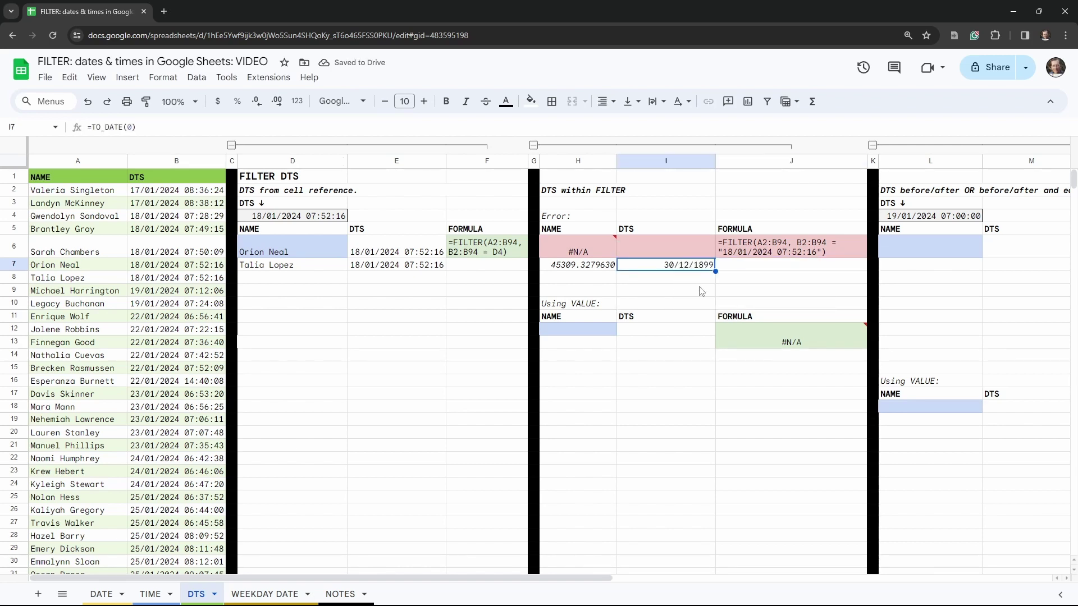
- Clear the test formulas from cells H7 and I7
{"action": "left_click", "coordinate": [556, 272]}
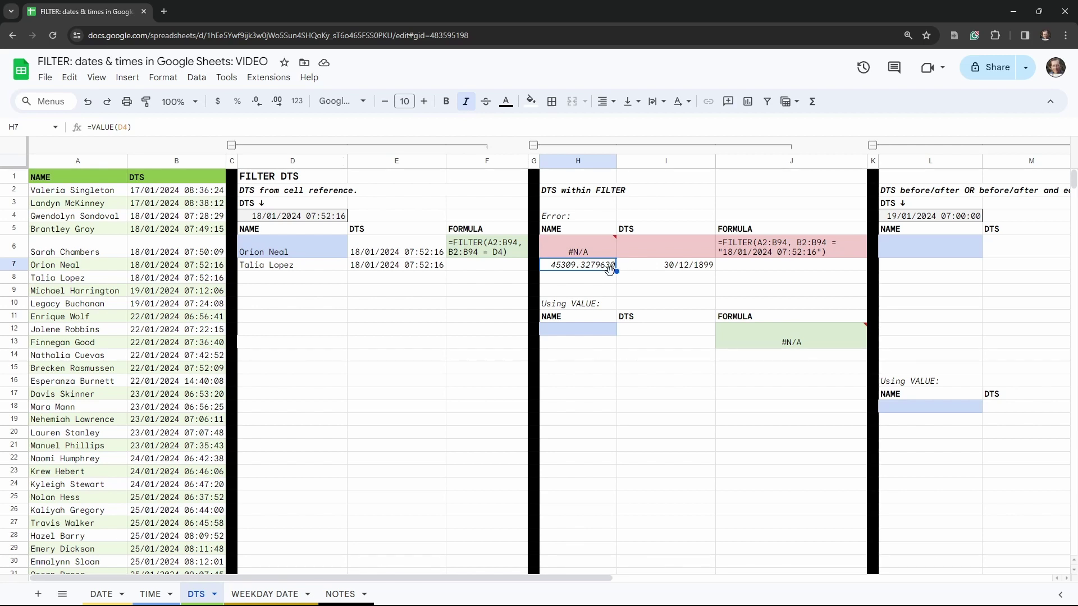
{"action": "left_click", "coordinate": [673, 272], "text": "shift"}
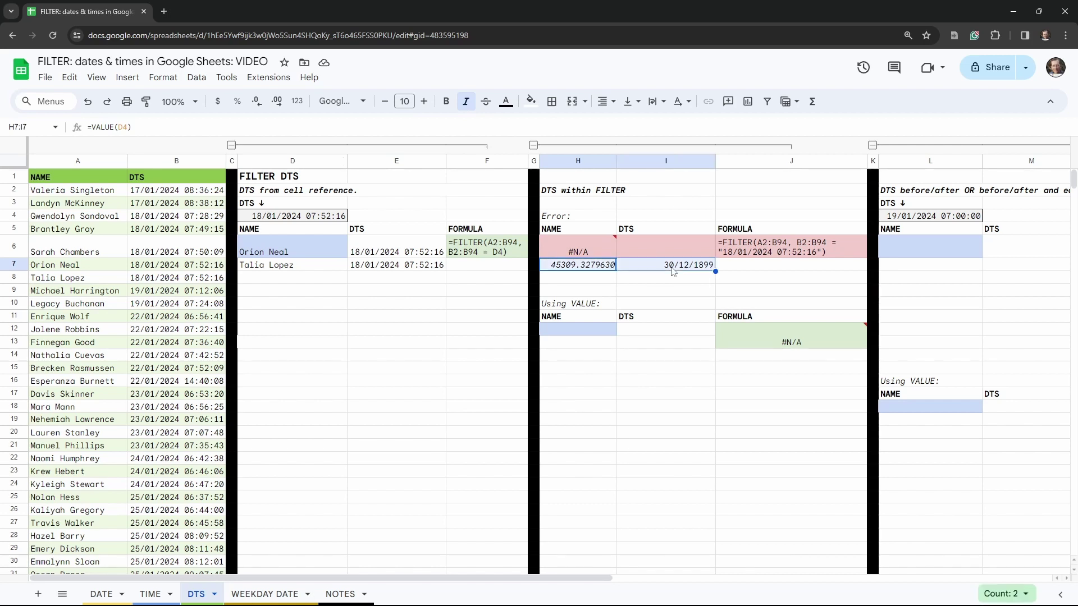
{"action": "key", "text": "Delete"}
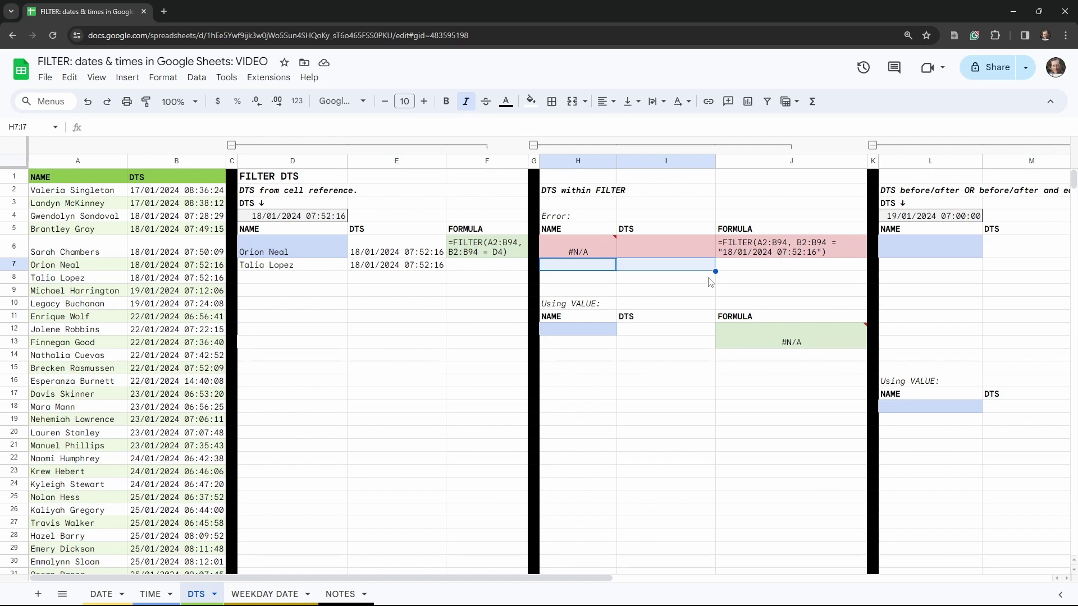
- Copy the FILTER formula text from H6 into cell H12 under the Using VALUE heading
{"action": "left_click", "coordinate": [584, 332]}
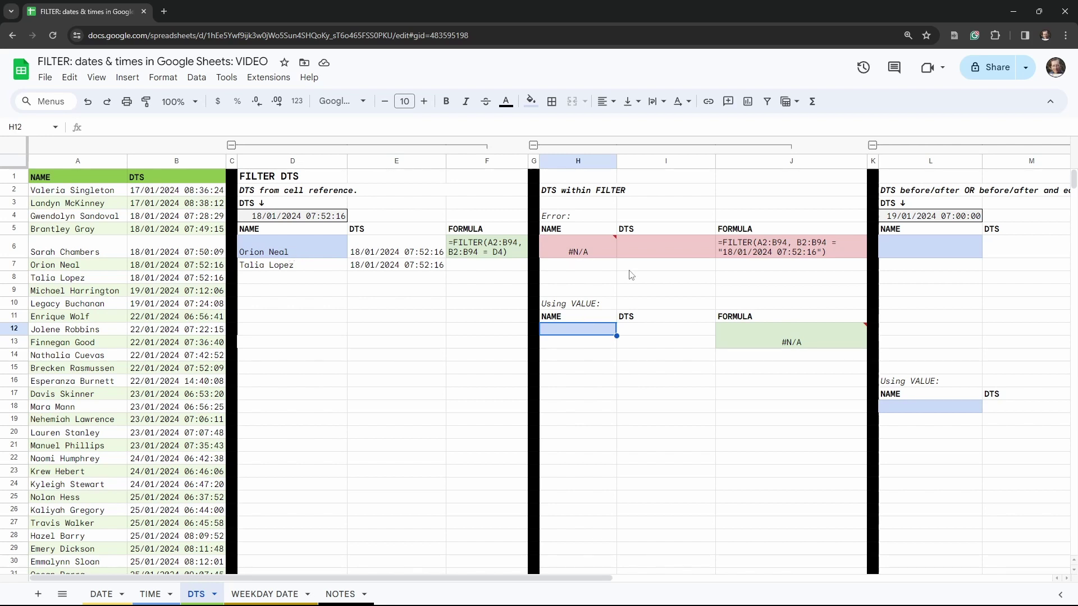
{"action": "left_click", "coordinate": [604, 253]}
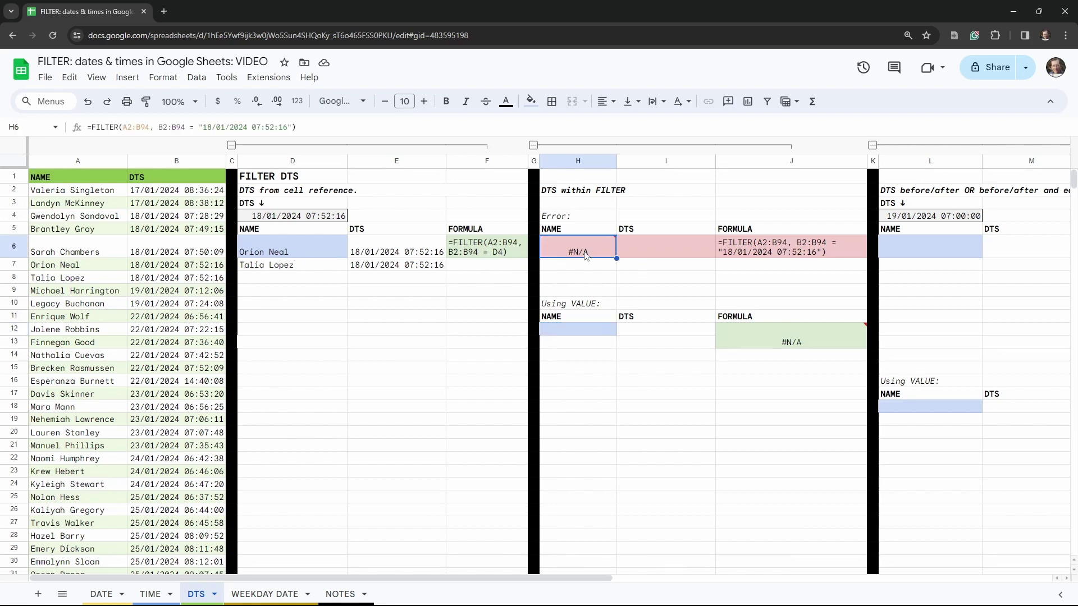
{"action": "left_click", "coordinate": [328, 126]}
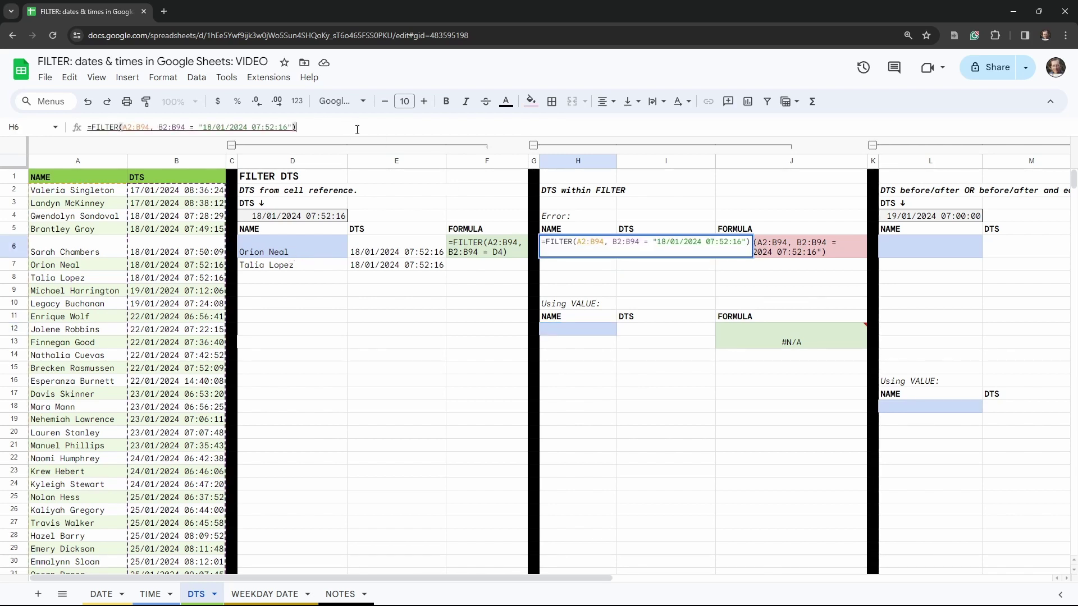
{"action": "key", "text": "ctrl+a"}
{"action": "key", "text": "ctrl+c"}
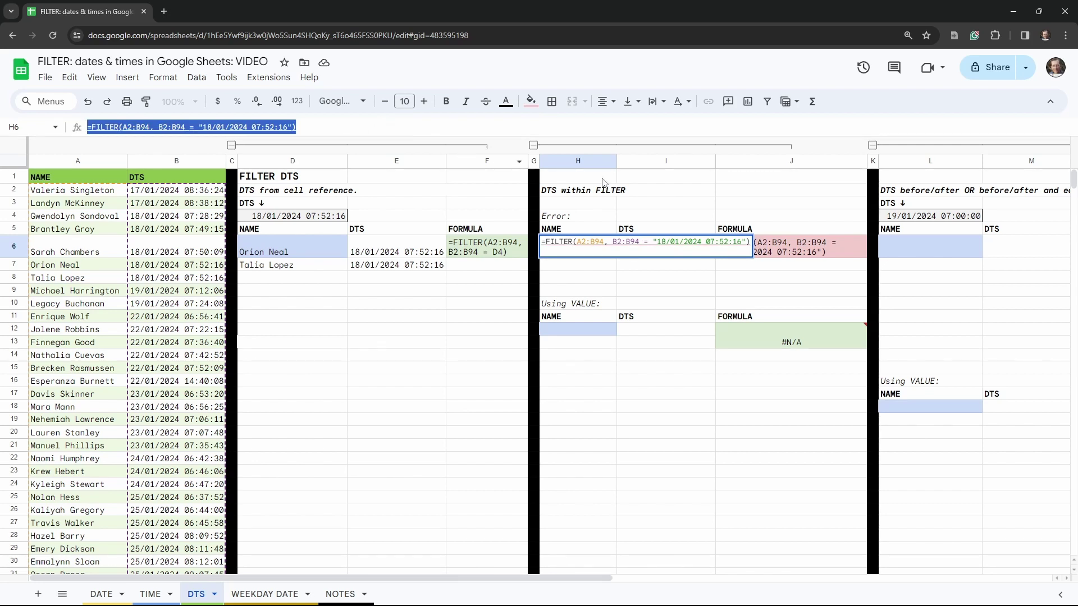
{"action": "key", "text": "Escape"}
{"action": "left_click", "coordinate": [579, 330]}
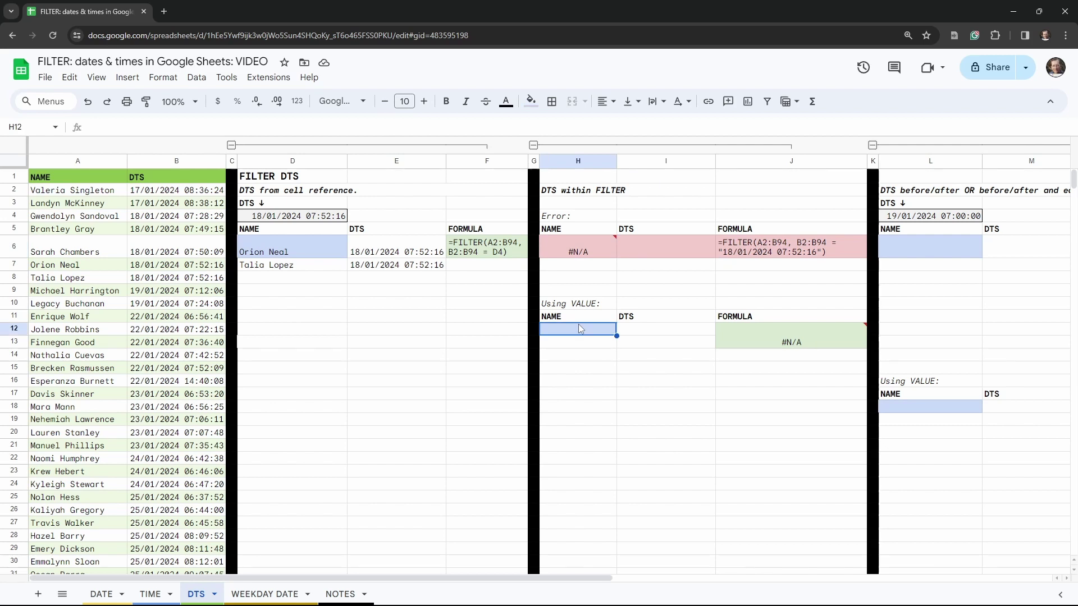
{"action": "key", "text": "Return"}
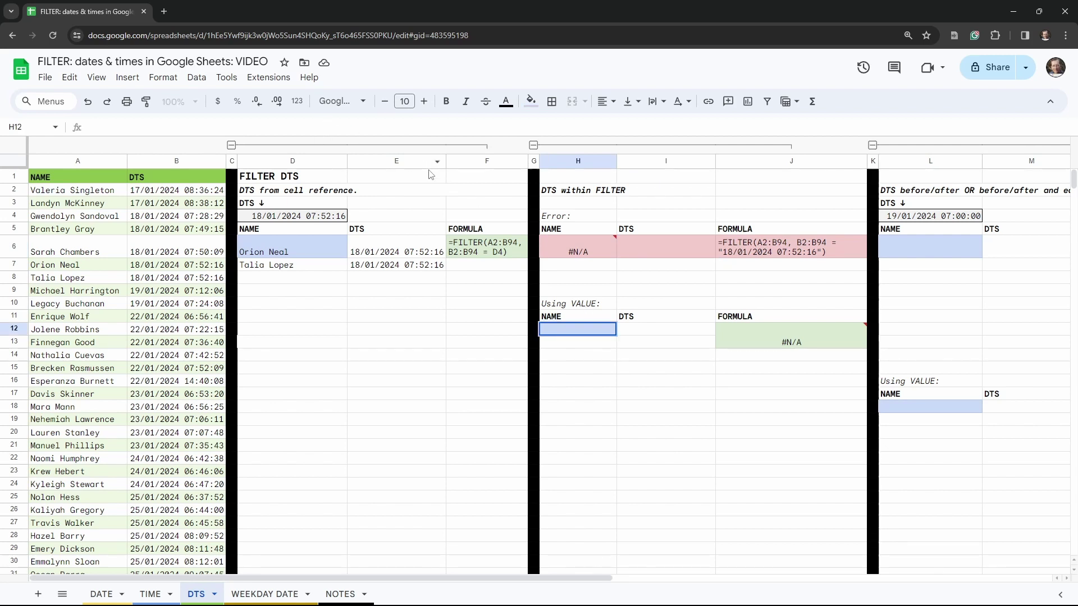
{"action": "key", "text": "ctrl+v"}
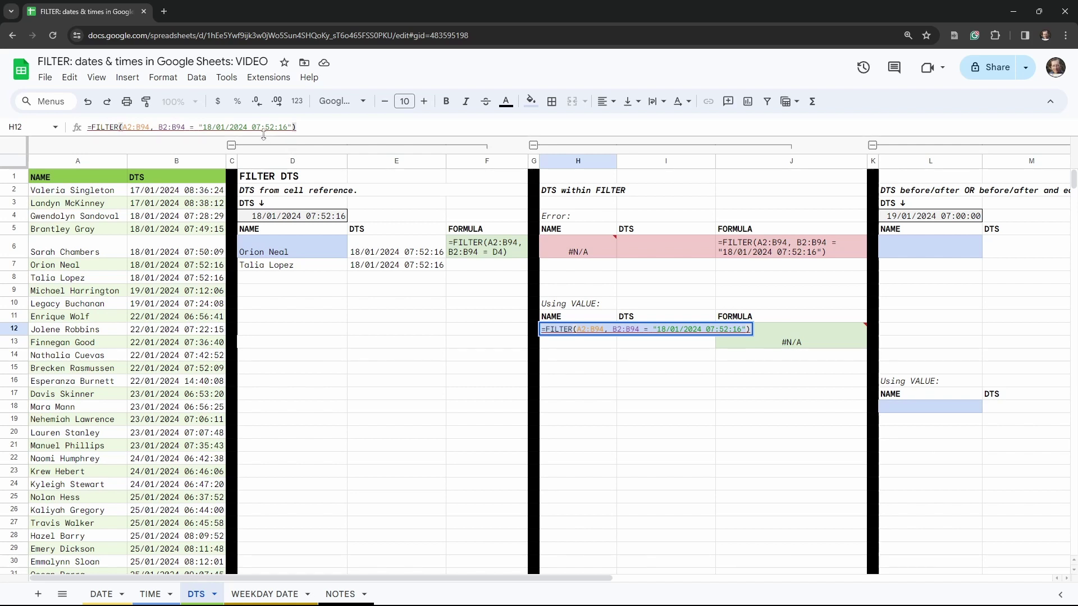
- Wrap the date-time text in the H12 FILTER formula in VALUE, then compare it with the formula in D6
{"action": "left_click", "coordinate": [199, 127]}
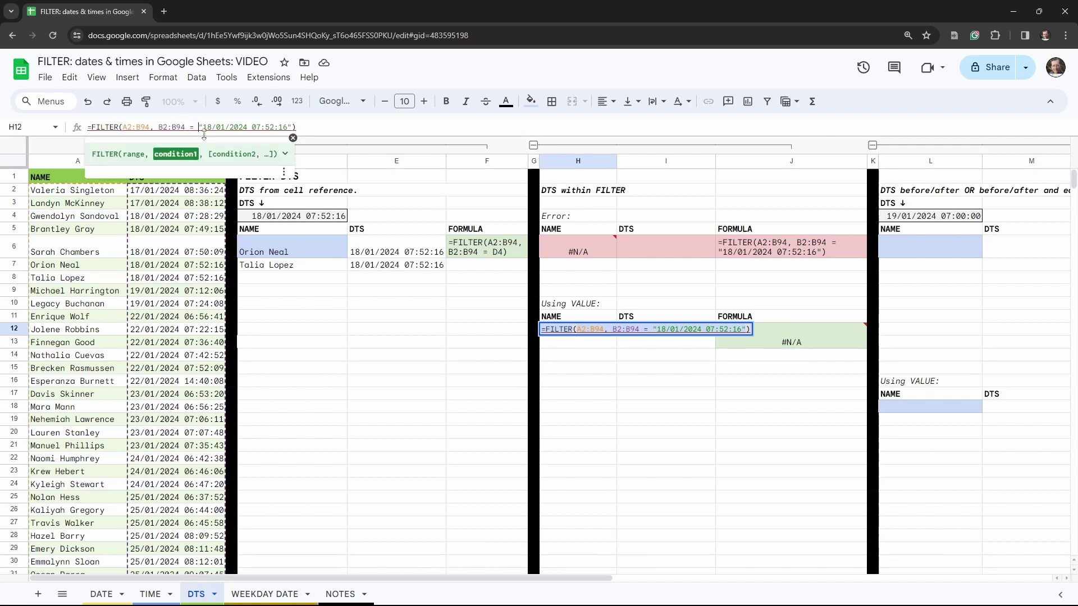
{"action": "type", "text": "VALUE("}
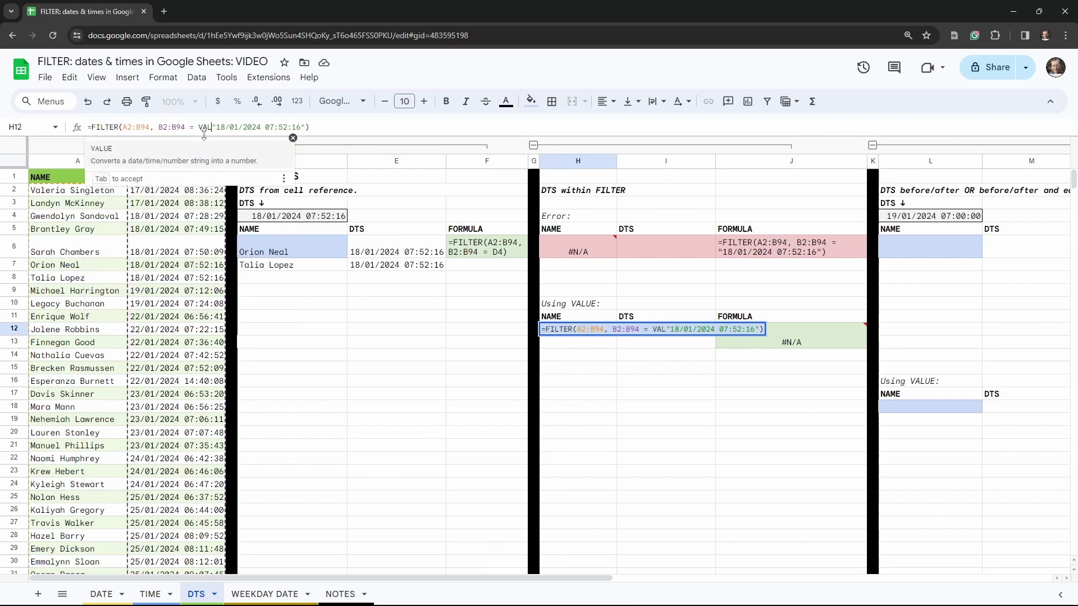
{"action": "type", "text": ")"}
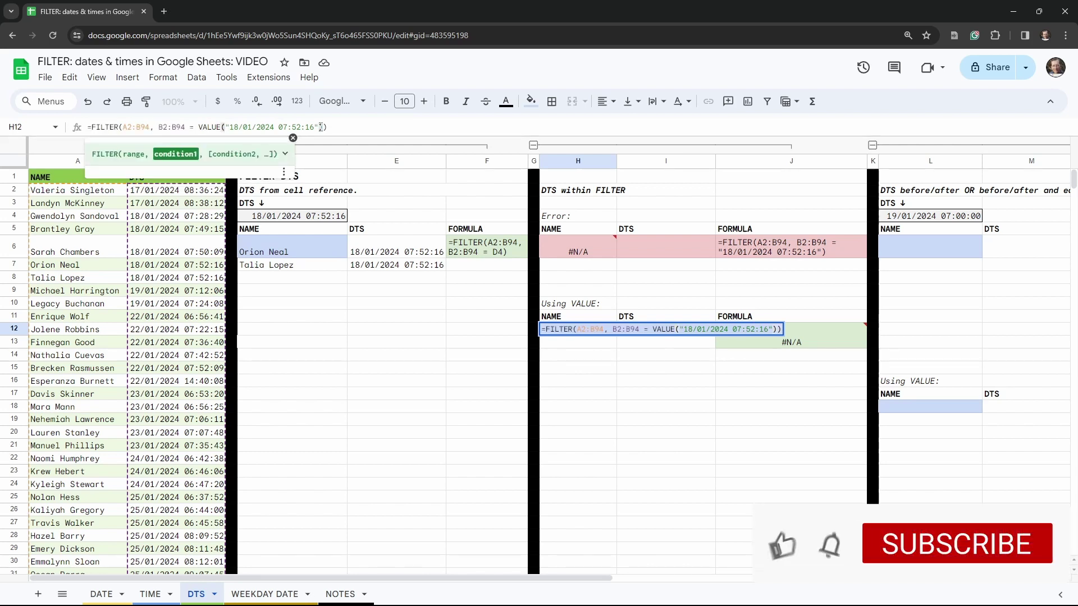
{"action": "key", "text": "Return"}
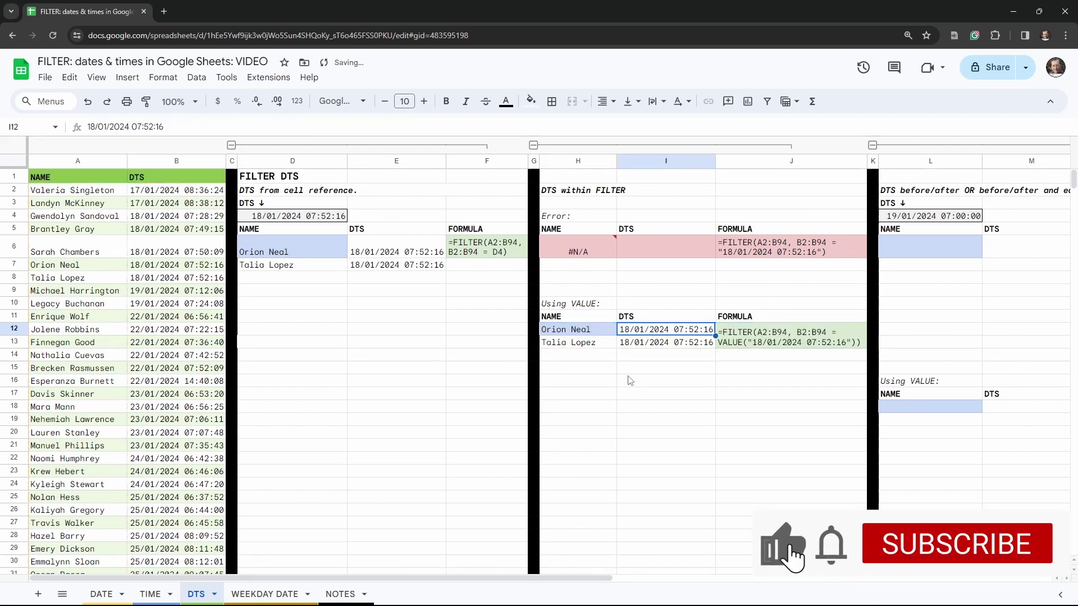
{"action": "left_click", "coordinate": [563, 321]}
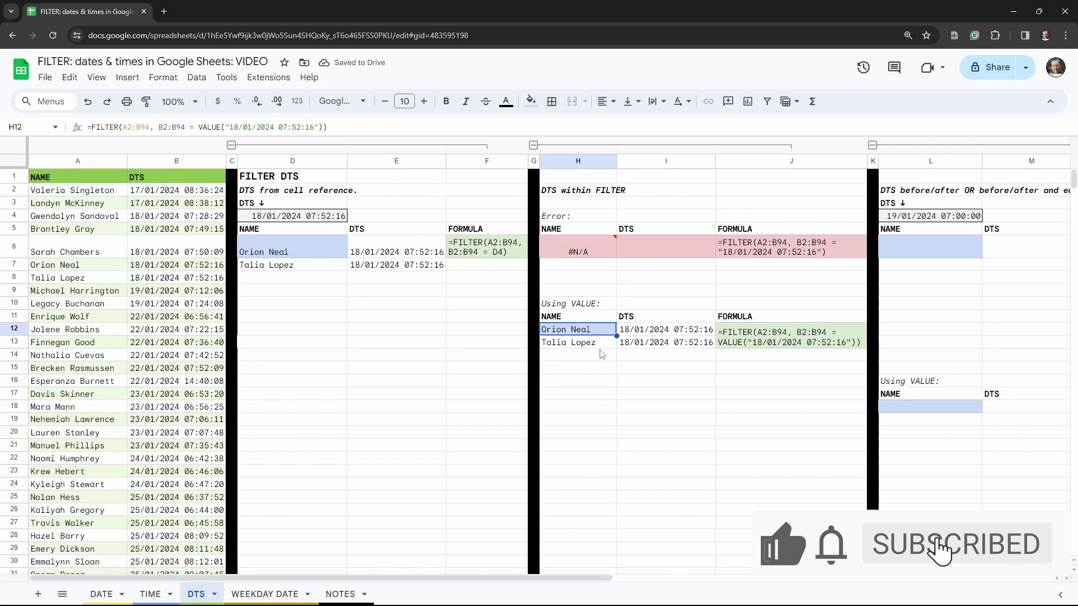
{"action": "left_click", "coordinate": [302, 253]}
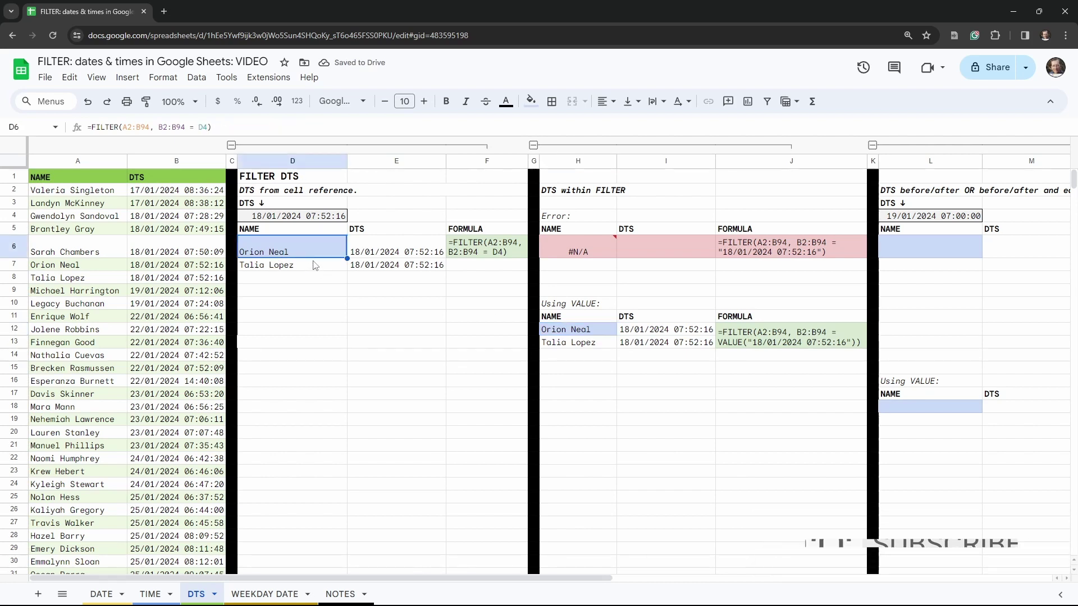
{"action": "left_click", "coordinate": [654, 381]}
{"action": "left_click", "coordinate": [594, 329]}
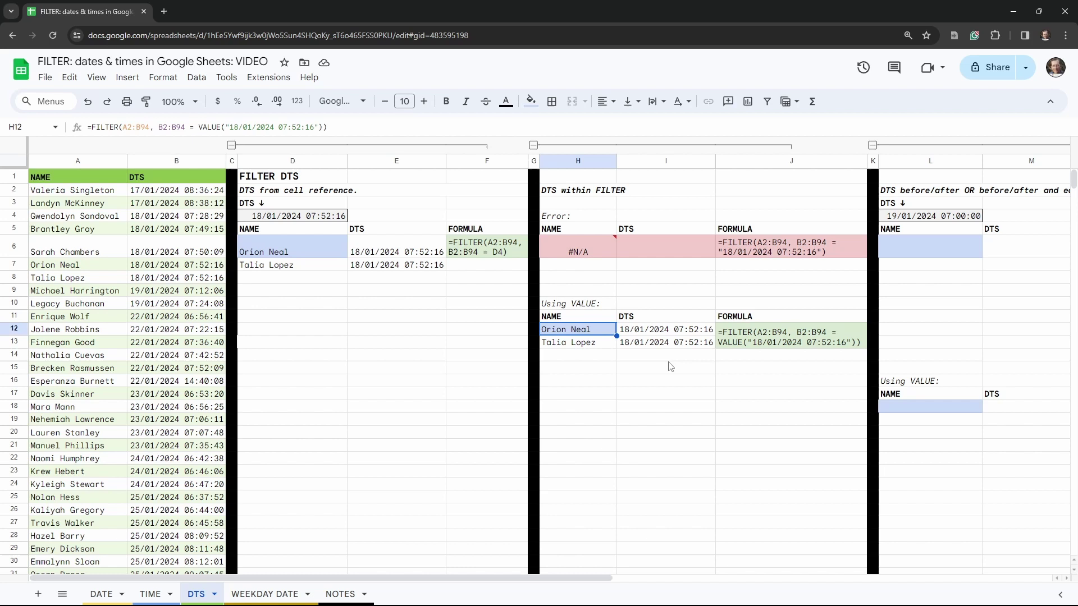
- Collapse the column group covering columns D to F
{"action": "left_click", "coordinate": [232, 145]}
{"action": "left_click", "coordinate": [539, 380]}
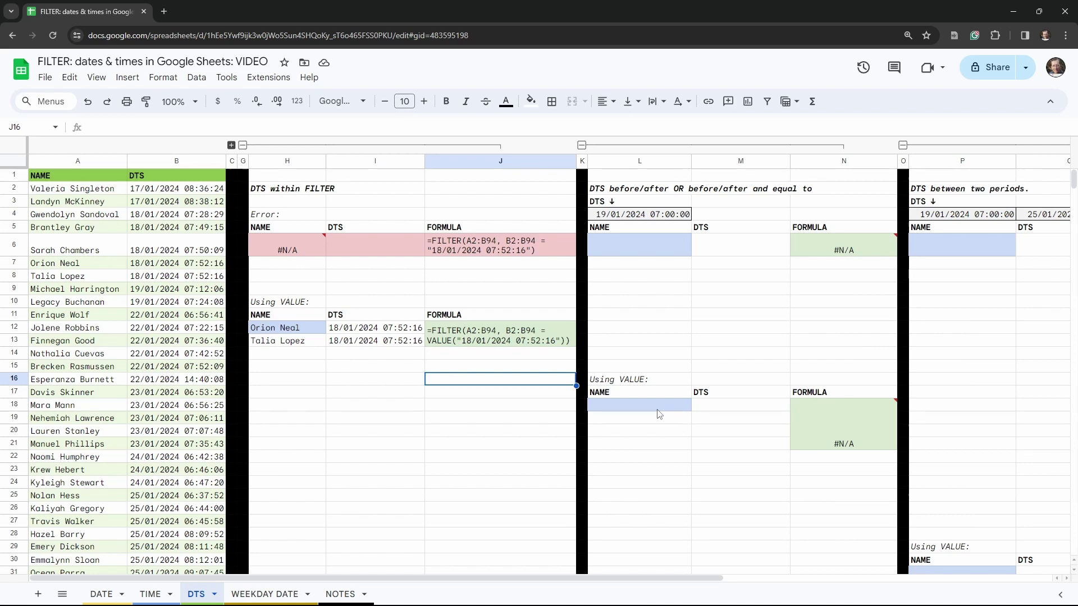
{"action": "left_click", "coordinate": [659, 414]}
{"action": "left_click", "coordinate": [295, 253]}
- Enter =FILTER(A2:B94,B2:B94 < L4) in cell L6 to return the rows before the date-time in L4
{"action": "left_click", "coordinate": [643, 247]}
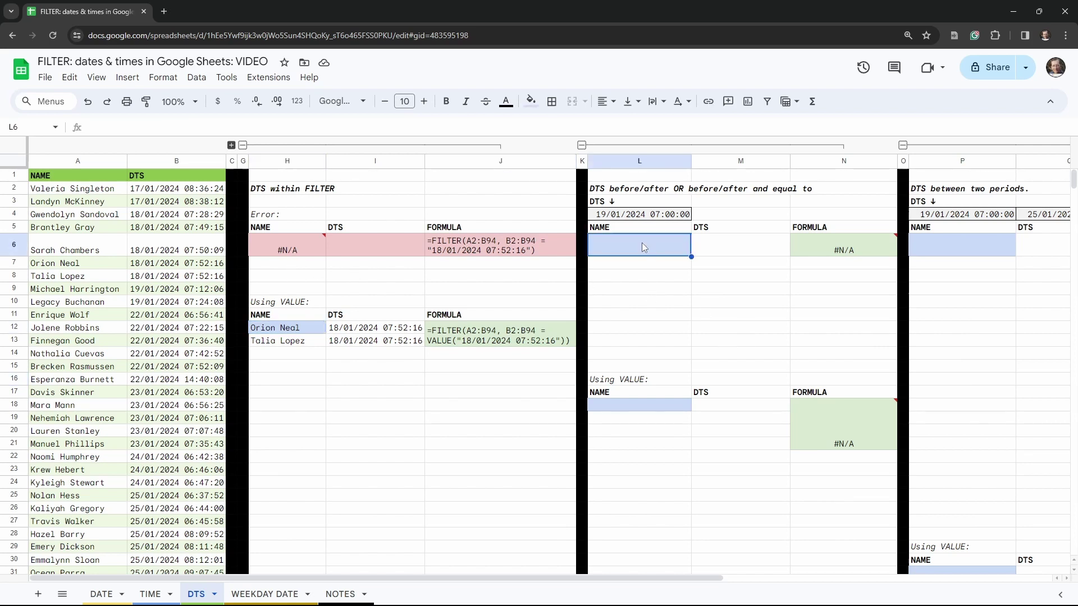
{"action": "type", "text": "=FILTER("}
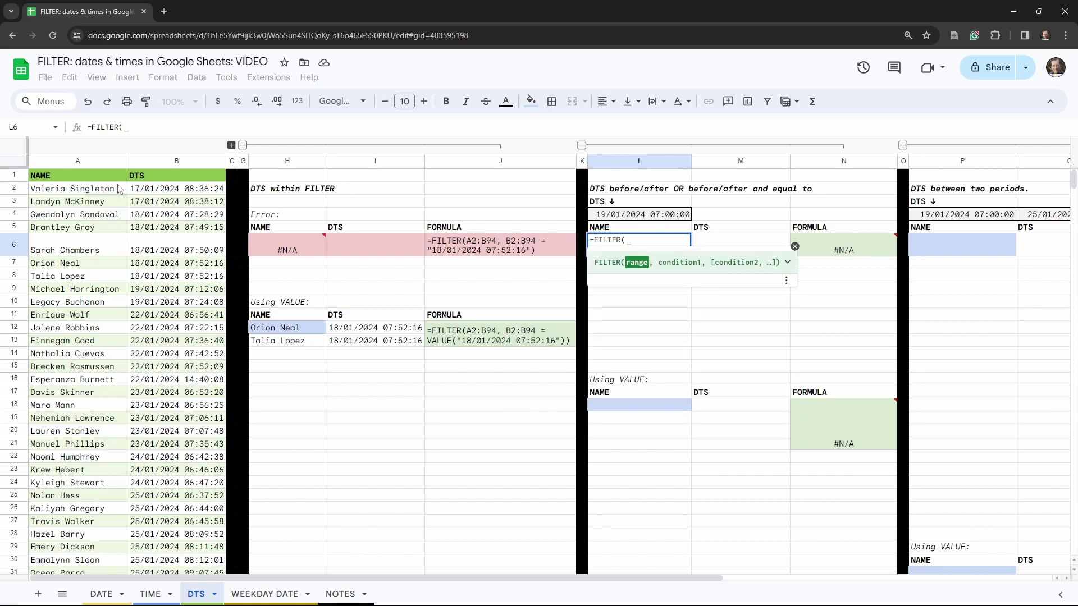
{"action": "left_click_drag", "start_coordinate": [116, 191], "coordinate": [167, 197]}
{"action": "key", "text": "ctrl+shift+Down"}
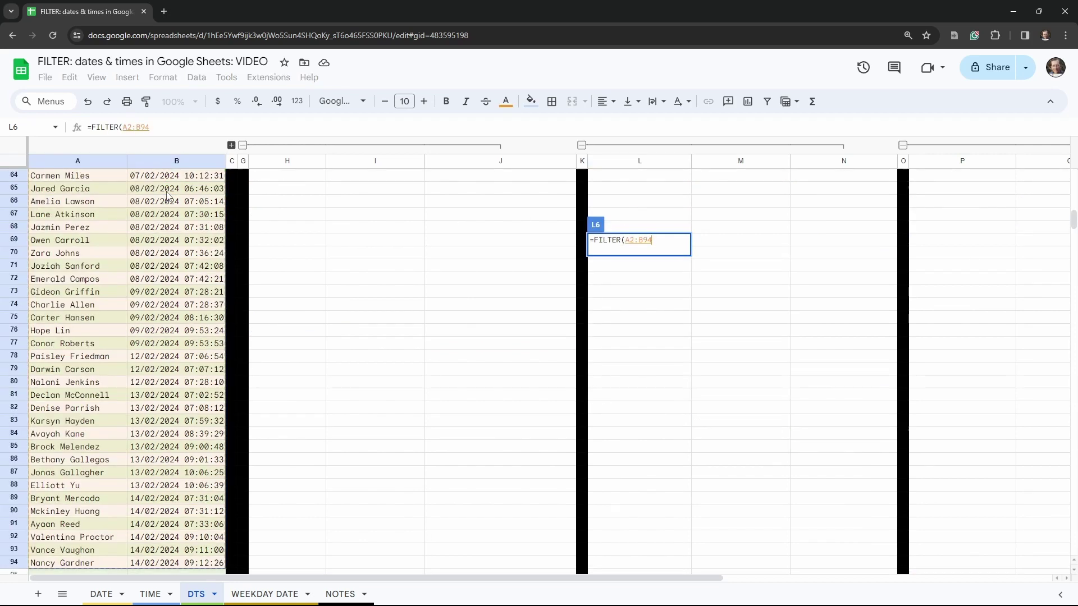
{"action": "type", "text": ","}
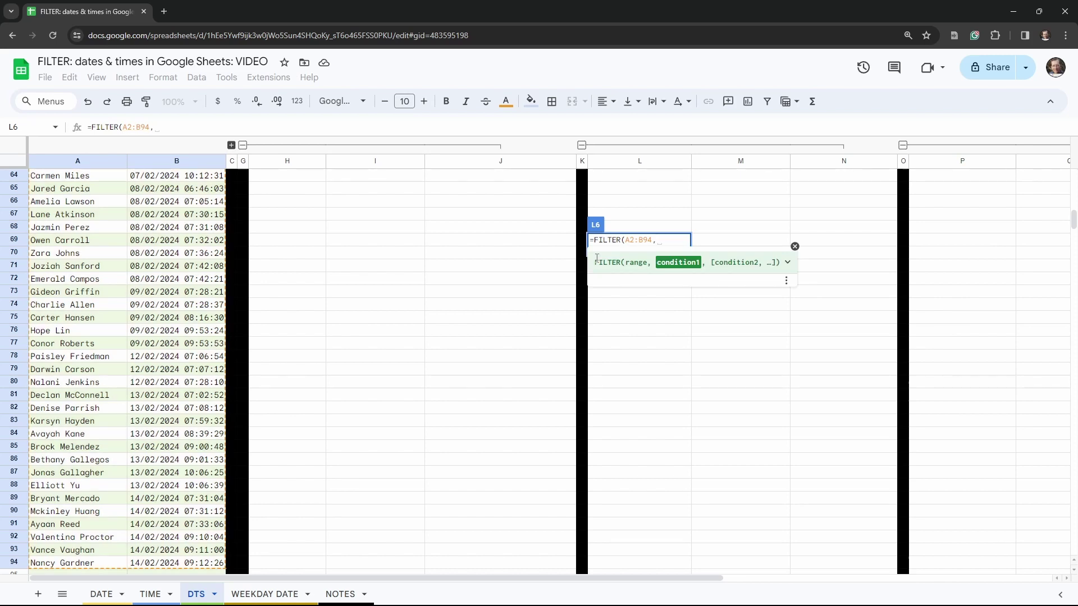
{"action": "type", "text": "B2"}
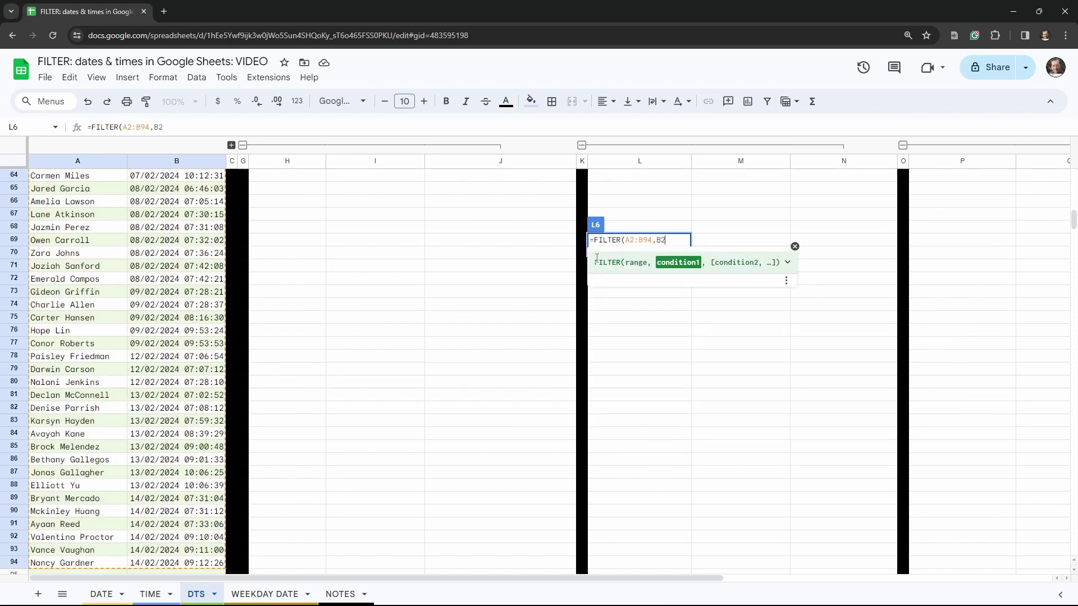
{"action": "type", "text": ":B94"}
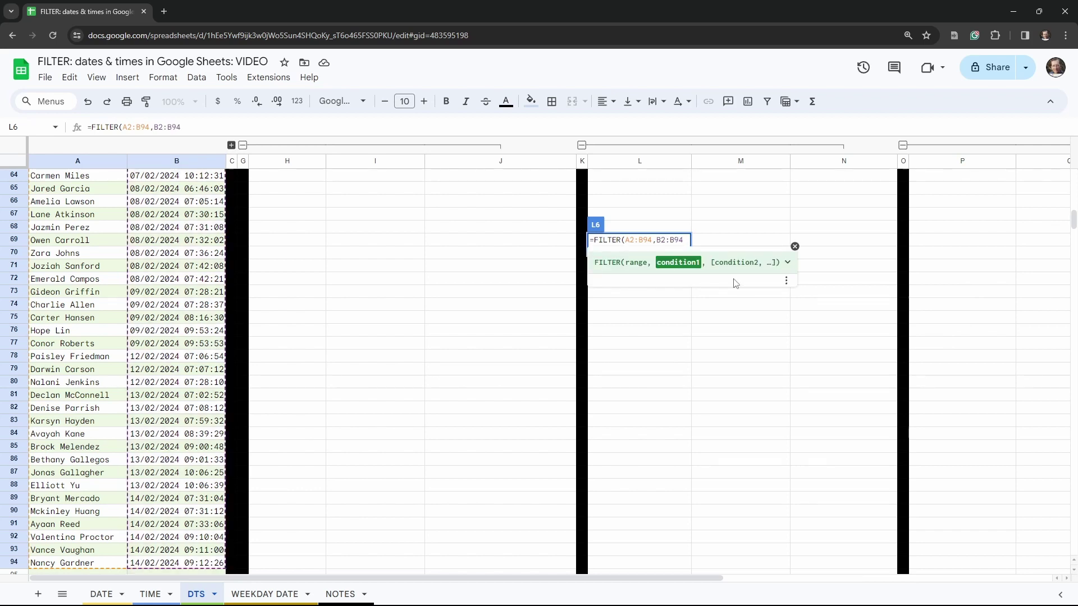
{"action": "type", "text": " <"}
{"action": "key", "text": "Up"}
{"action": "key", "text": "Up"}
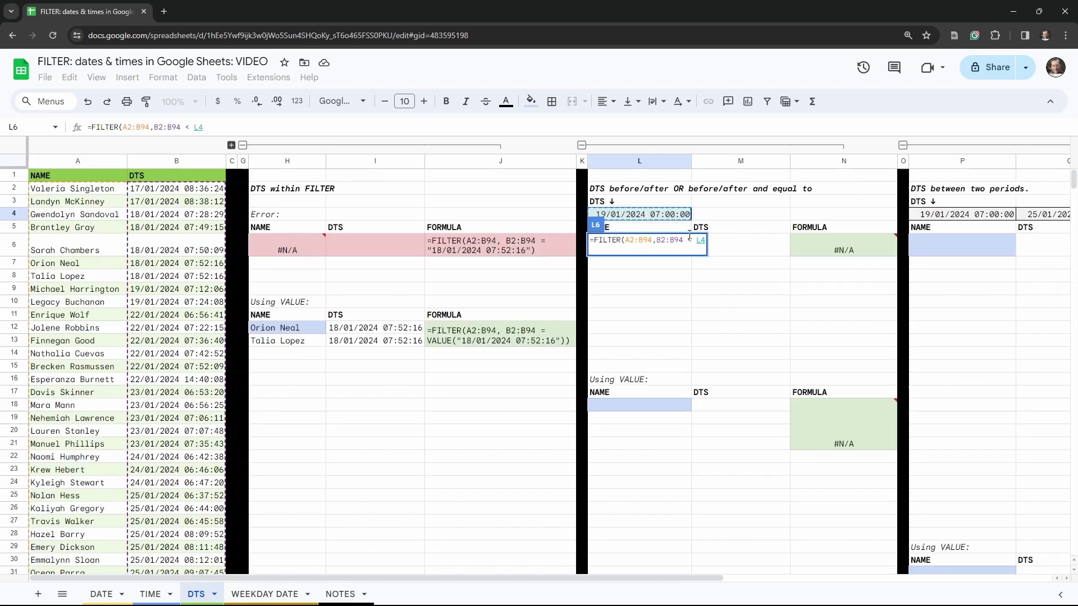
{"action": "type", "text": ")"}
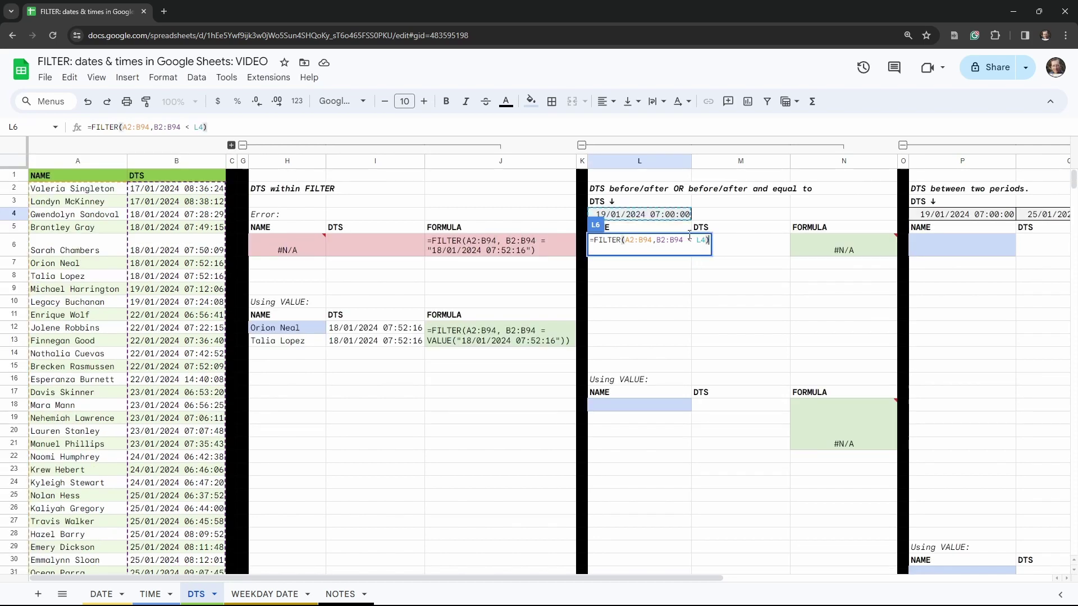
{"action": "key", "text": "Tab"}
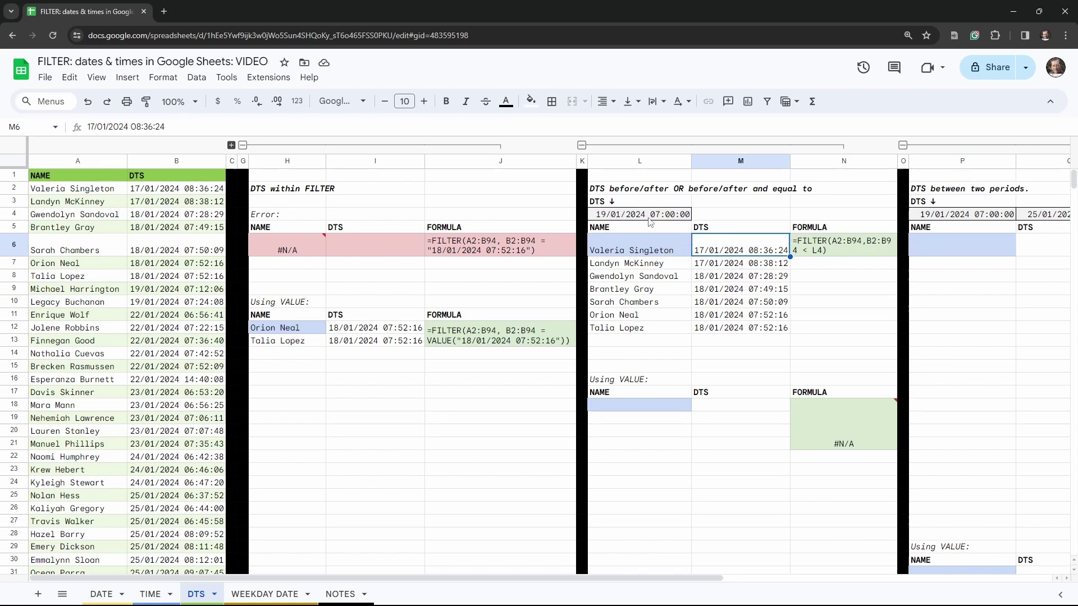
{"action": "left_click", "coordinate": [640, 248]}
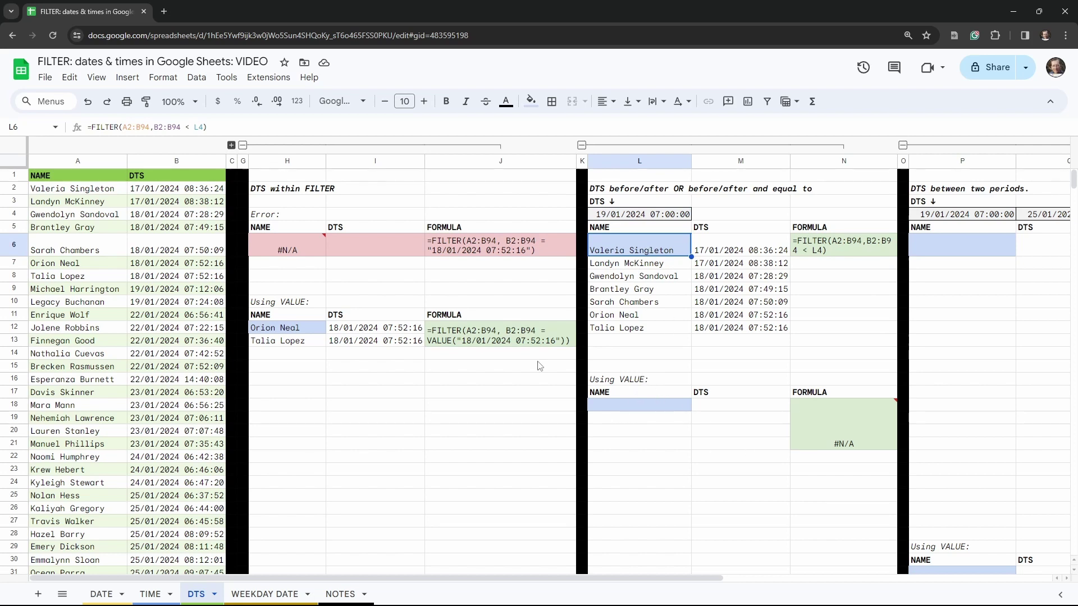
- Copy the VALUE-based FILTER formula text from H12 into cell L18
{"action": "left_click", "coordinate": [287, 331]}
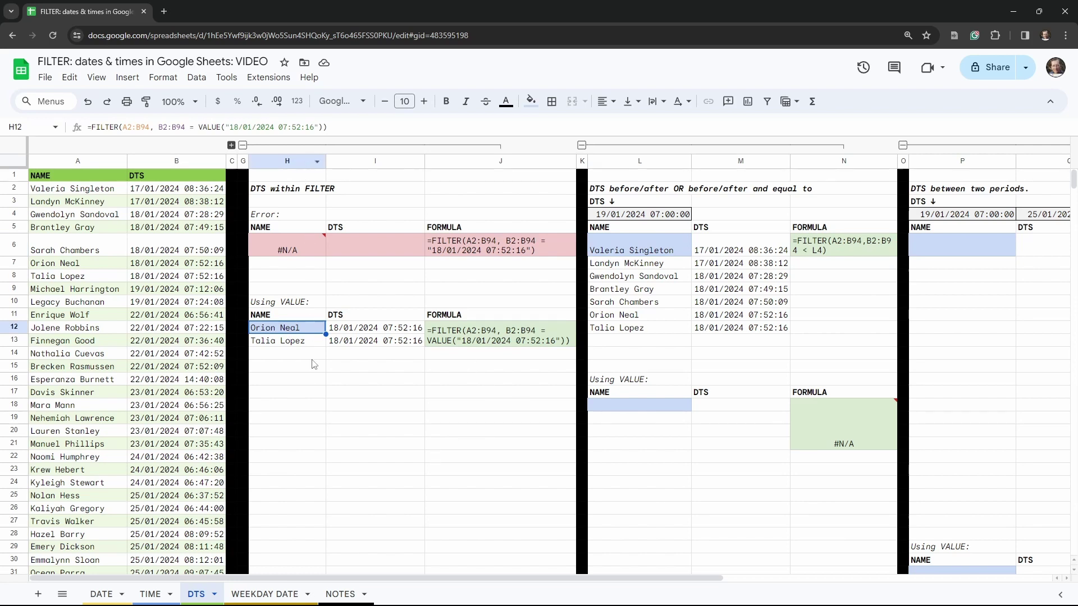
{"action": "left_click", "coordinate": [359, 127]}
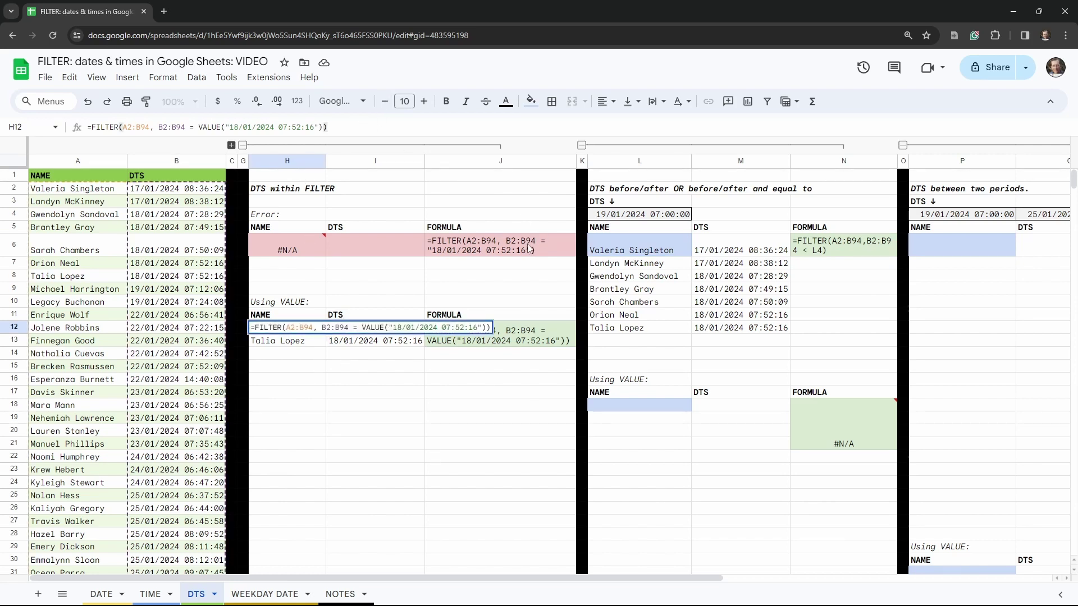
{"action": "key", "text": "ctrl+a"}
{"action": "key", "text": "ctrl+c"}
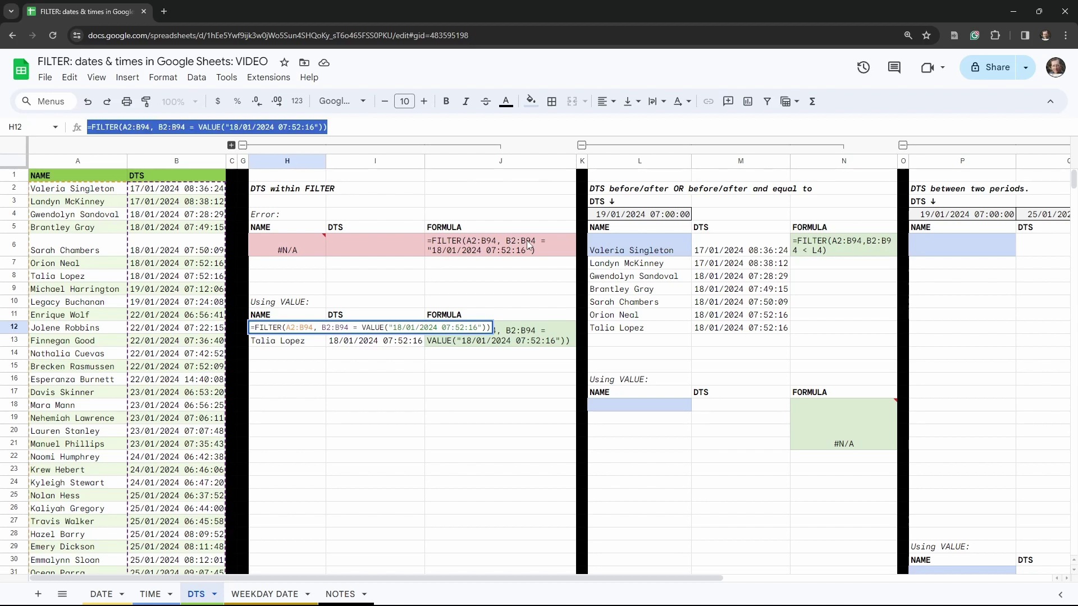
{"action": "left_click", "coordinate": [648, 410]}
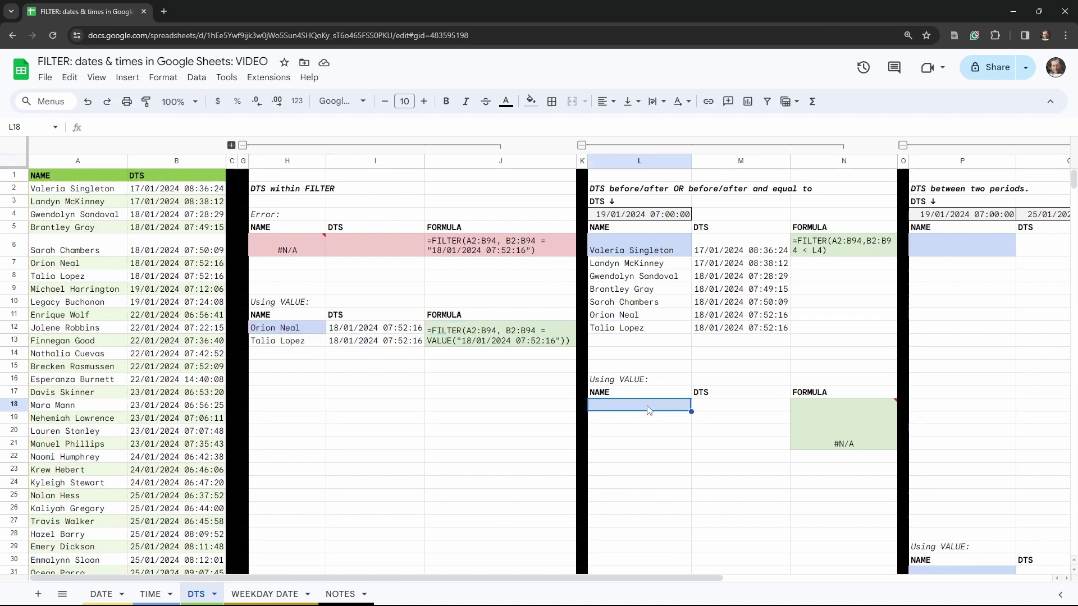
{"action": "left_click", "coordinate": [421, 128]}
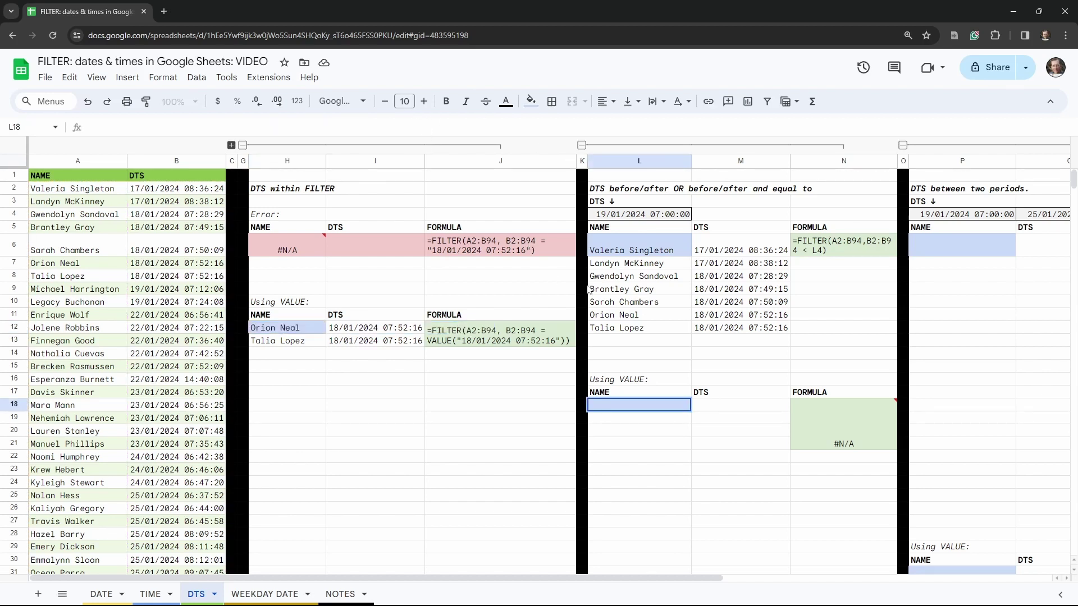
{"action": "key", "text": "ctrl+v"}
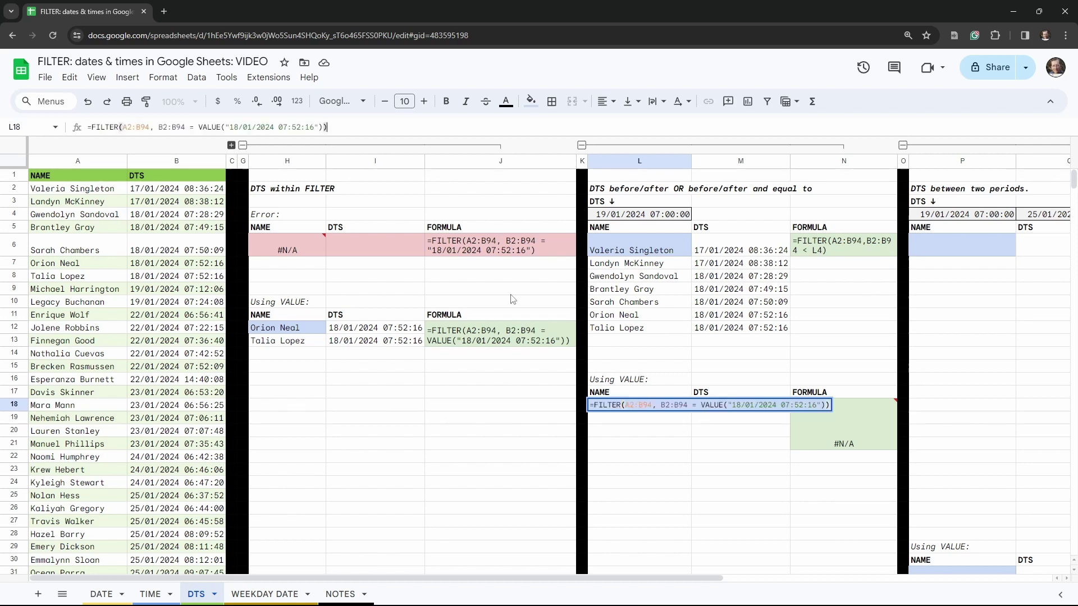
- Replace the equals operator in the L18 formula with < to return rows before 18/01/2024 07:52:16
{"action": "double_click", "coordinate": [193, 128]}
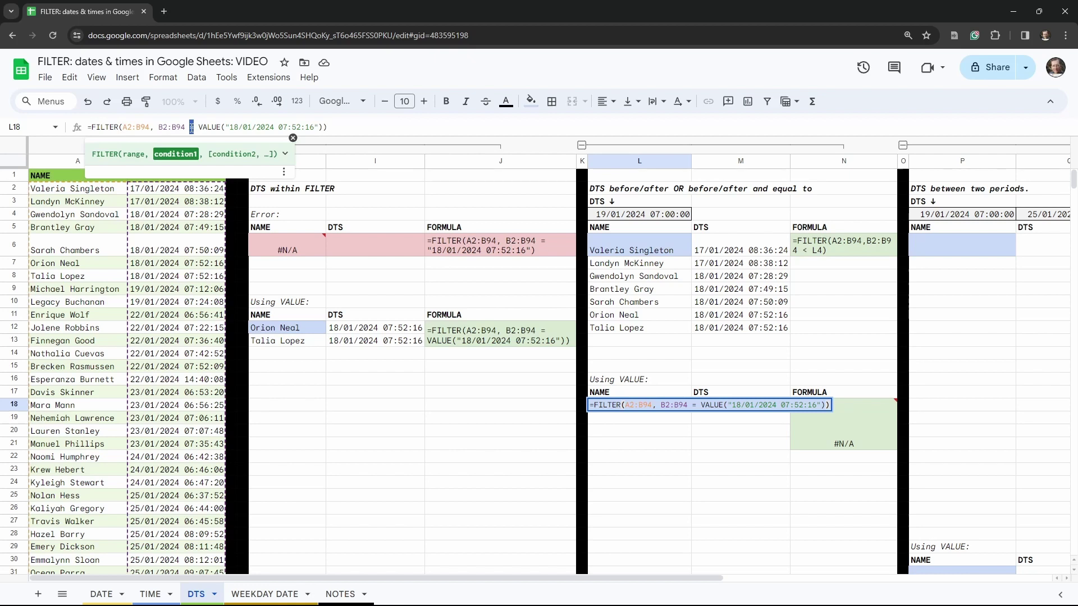
{"action": "type", "text": "<"}
{"action": "key", "text": "Return"}
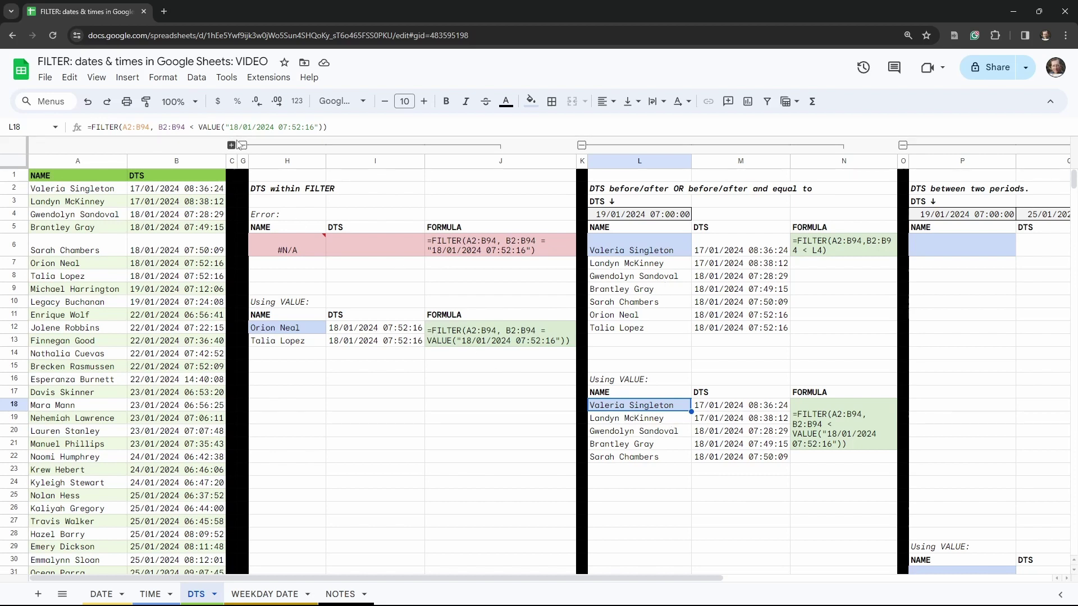
- Change the comparison in the L18 formula to <= and check the rows at the exact date-time
{"action": "left_click", "coordinate": [194, 127]}
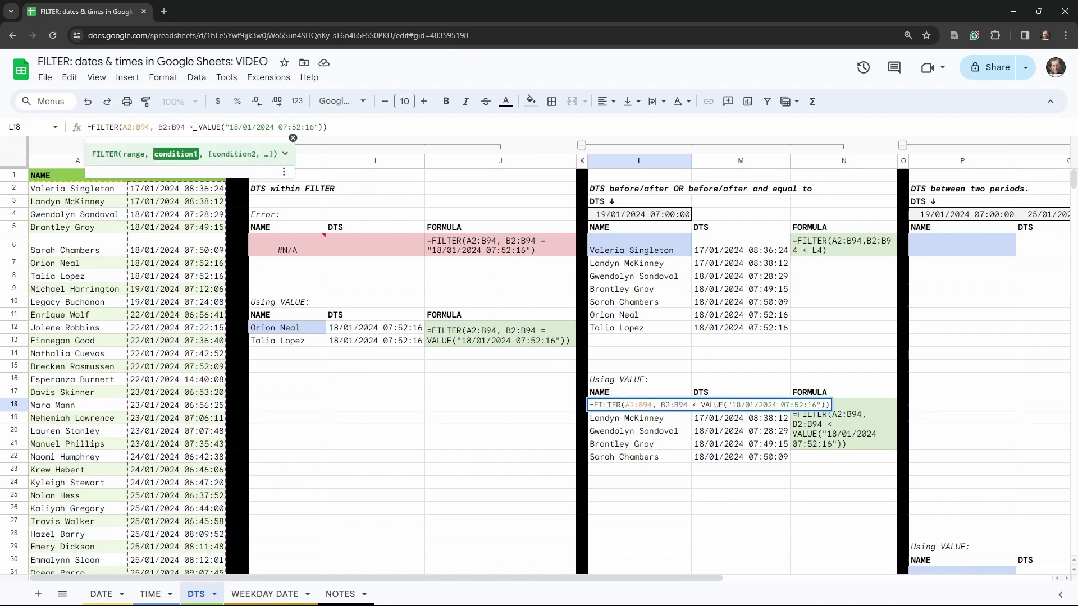
{"action": "type", "text": "="}
{"action": "key", "text": "Tab"}
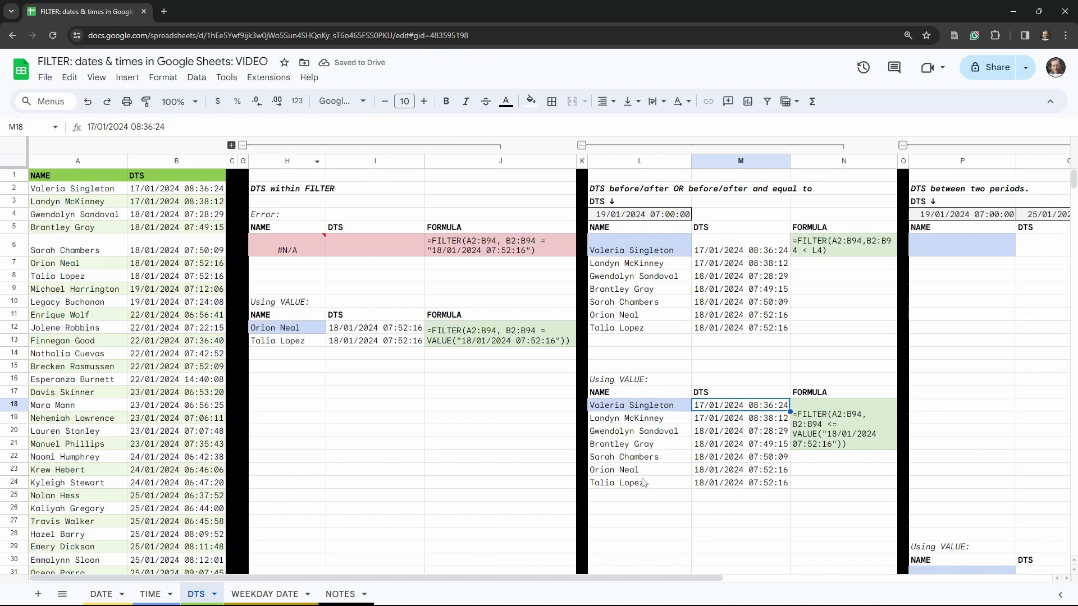
{"action": "left_click", "coordinate": [635, 402]}
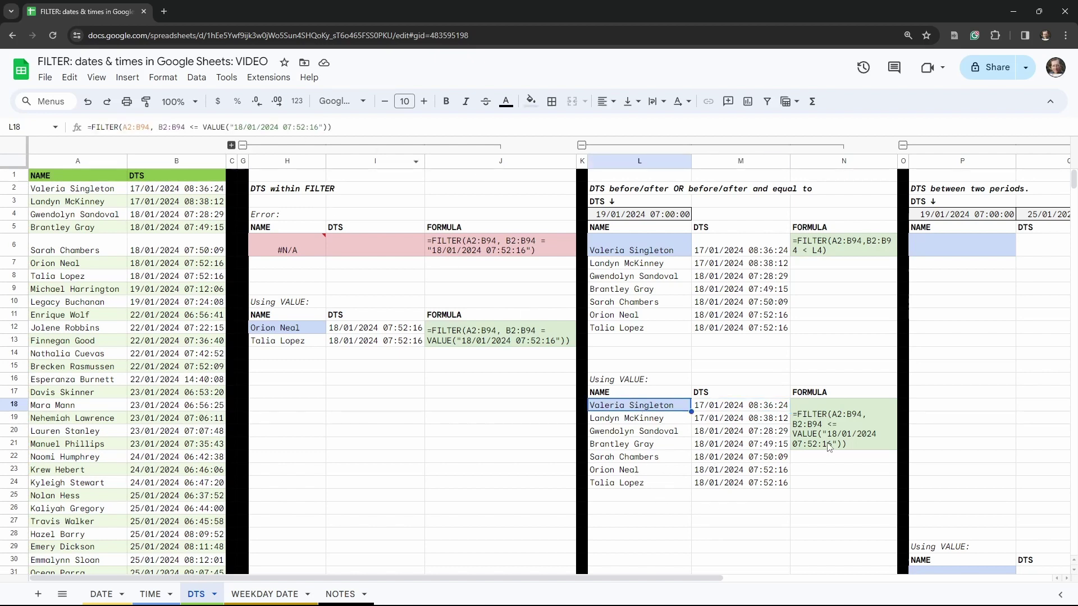
{"action": "left_click", "coordinate": [766, 473]}
{"action": "key", "text": "Left"}
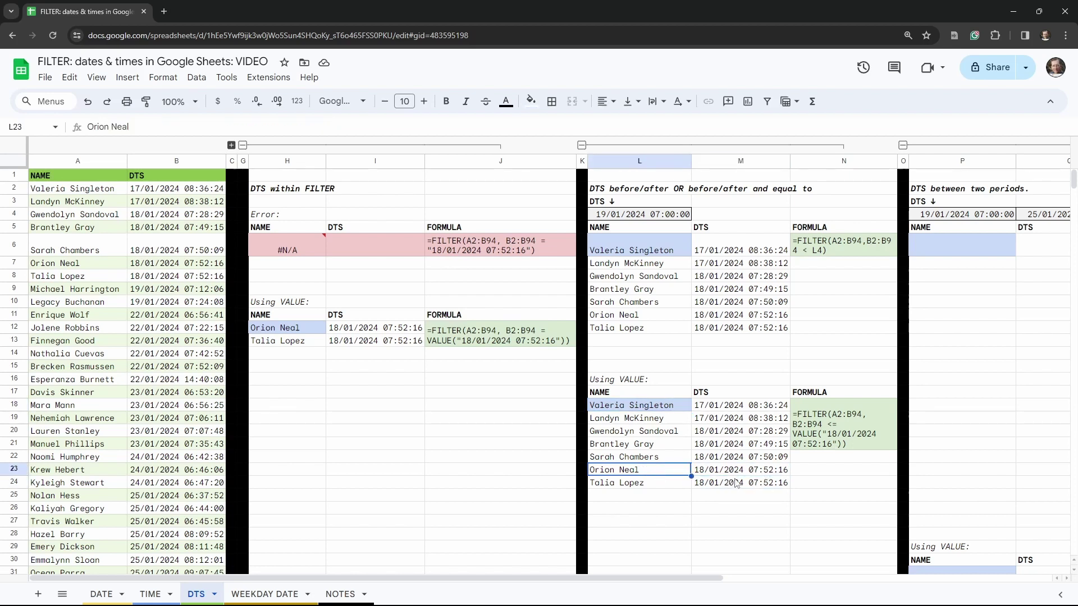
- Change the comparison in the L18 formula to >= to return rows at or after the date-time
{"action": "left_click", "coordinate": [634, 404]}
{"action": "left_click", "coordinate": [193, 127]}
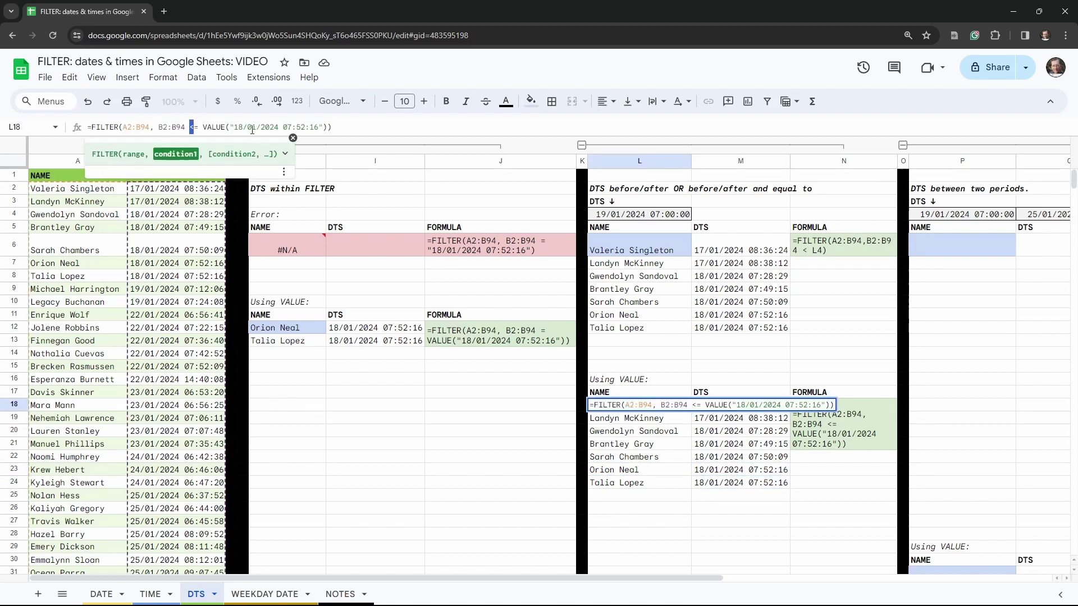
{"action": "type", "text": ">"}
{"action": "key", "text": "Return"}
{"action": "scroll", "coordinate": [184, 146], "scroll_direction": "down", "scroll_amount": 1}
- Change the comparison in the L18 formula to > so it returns only rows after the date-time
{"action": "left_click", "coordinate": [200, 128]}
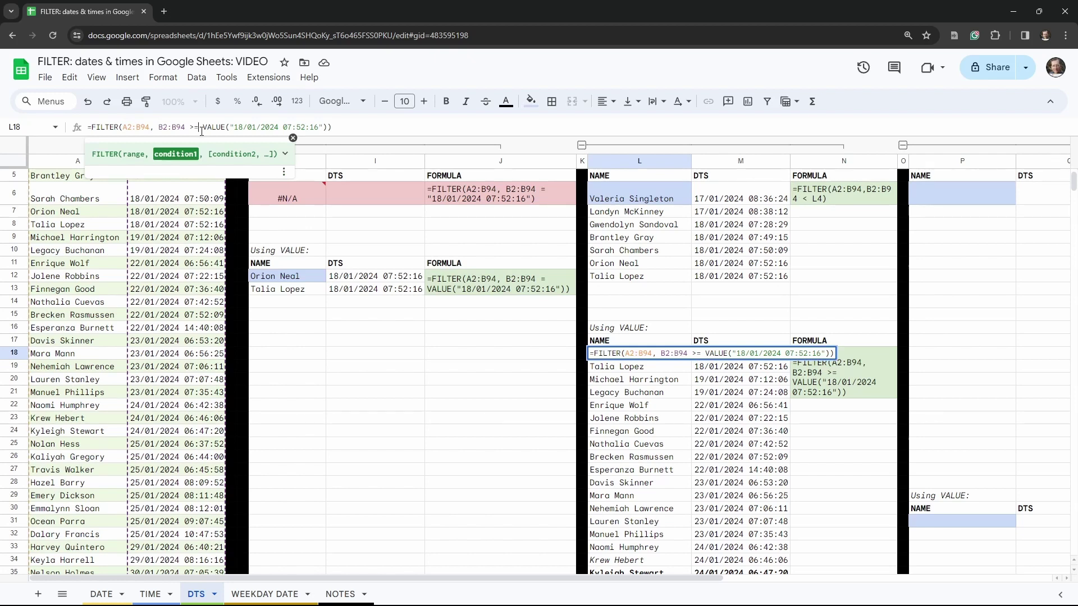
{"action": "key", "text": "BackSpace"}
{"action": "key", "text": "Tab"}
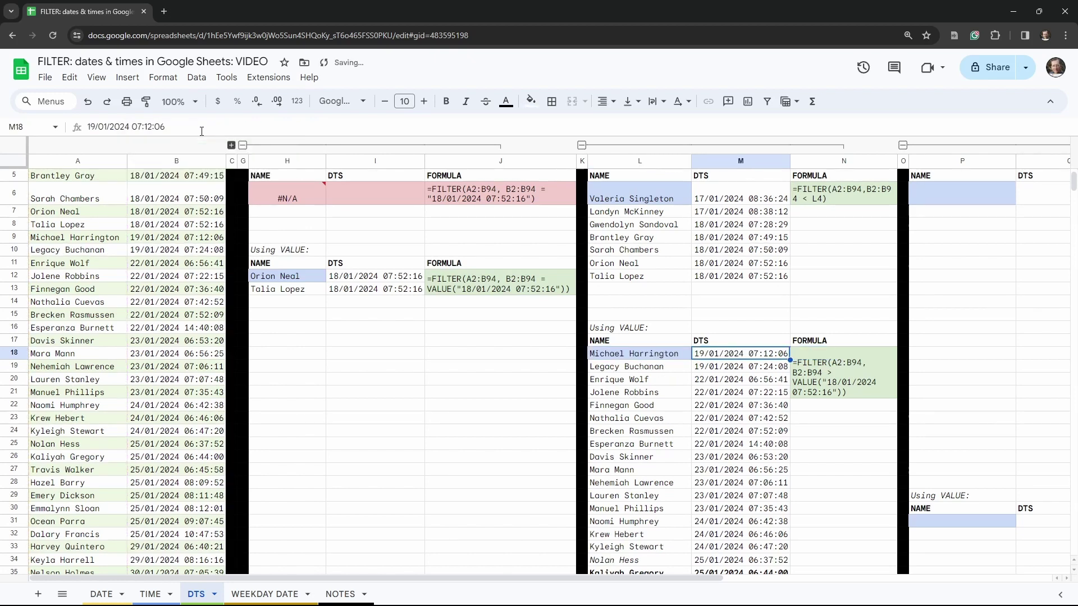
- Change the comparison in the L18 formula to <> to exclude the exact date-time, and check the returned rows
{"action": "left_click", "coordinate": [629, 353]}
{"action": "scroll", "coordinate": [635, 359], "scroll_direction": "up", "scroll_amount": 1}
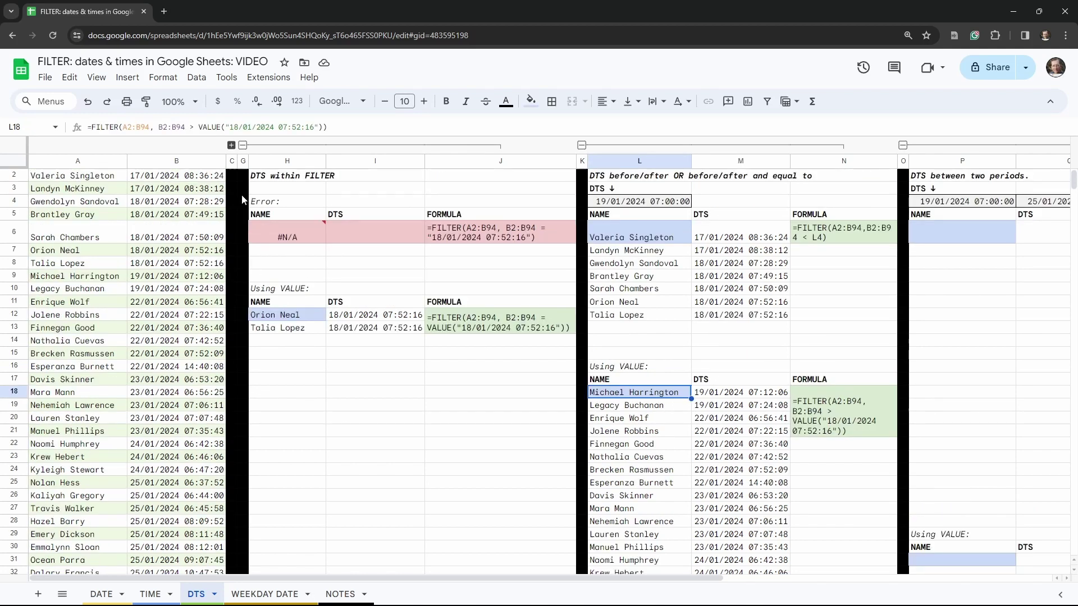
{"action": "double_click", "coordinate": [192, 126]}
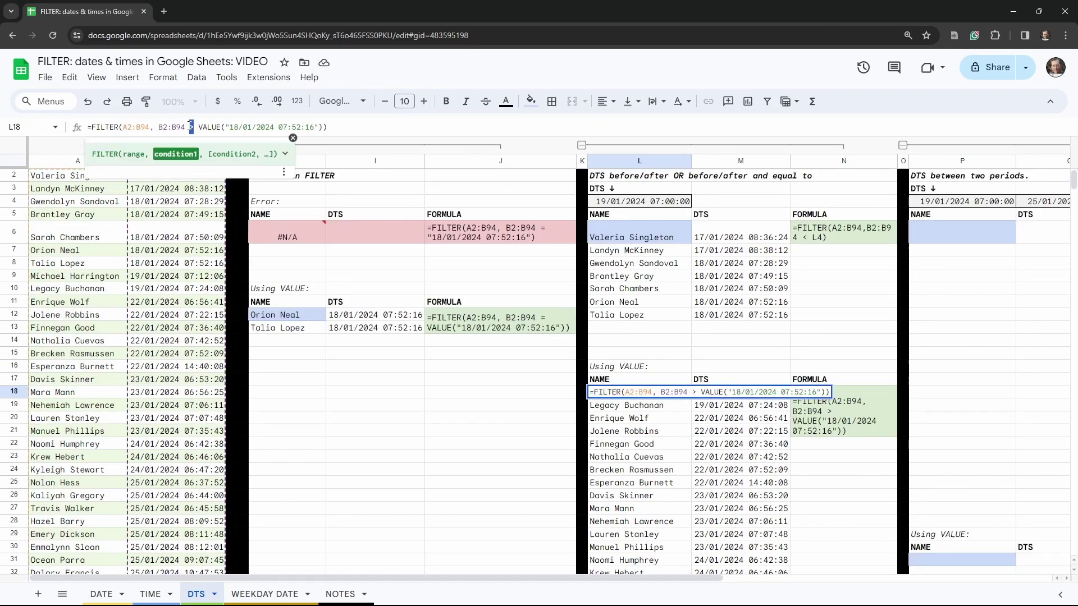
{"action": "type", "text": "<>"}
{"action": "key", "text": "Tab"}
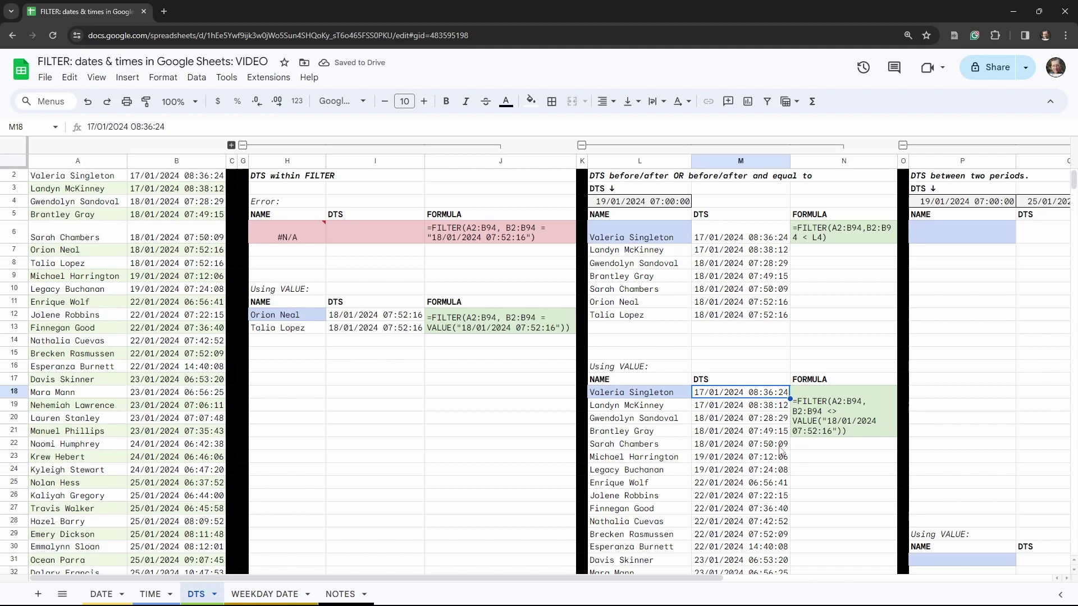
{"action": "scroll", "coordinate": [783, 450], "scroll_direction": "down", "scroll_amount": 1}
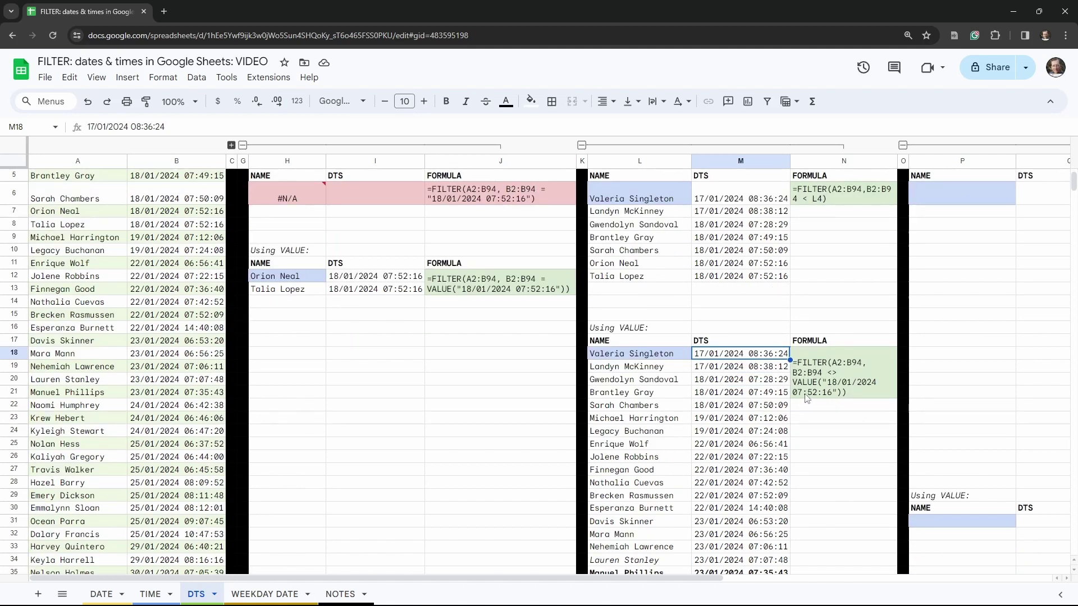
{"action": "left_click", "coordinate": [643, 406]}
{"action": "left_click", "coordinate": [649, 393]}
{"action": "left_click", "coordinate": [659, 380]}
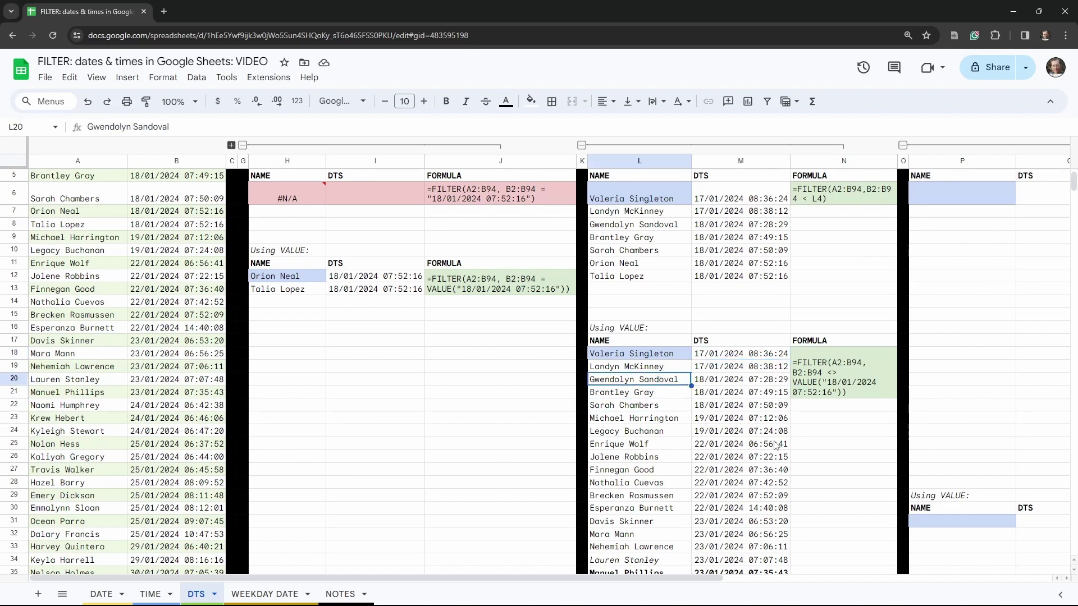
{"action": "left_click", "coordinate": [842, 441]}
- Set the comparison in the L18 formula to <= so it returns rows at or before the date-time
{"action": "left_click", "coordinate": [662, 355]}
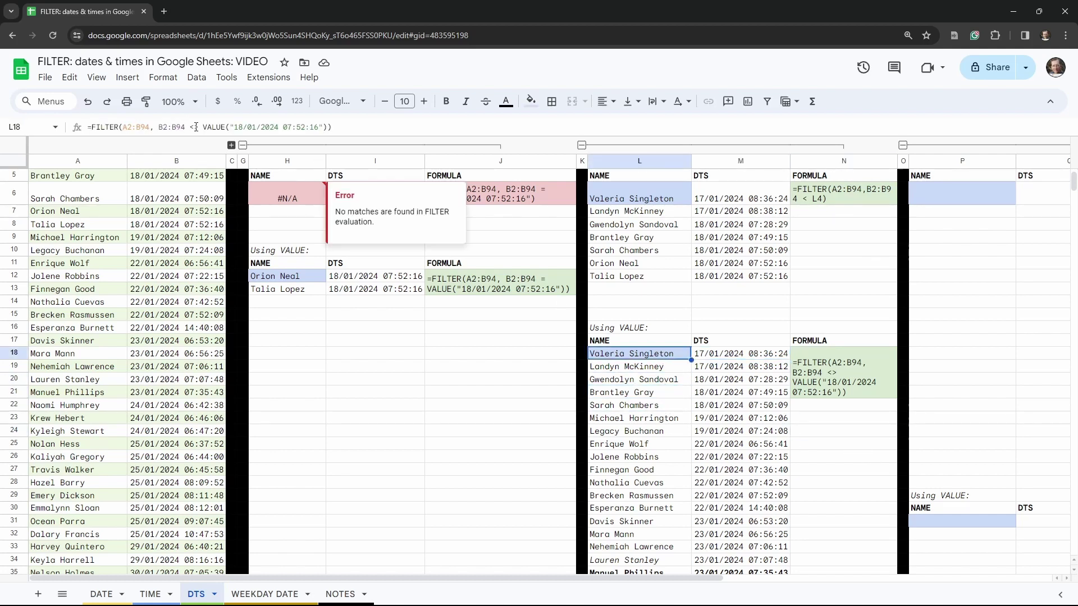
{"action": "left_click", "coordinate": [195, 127]}
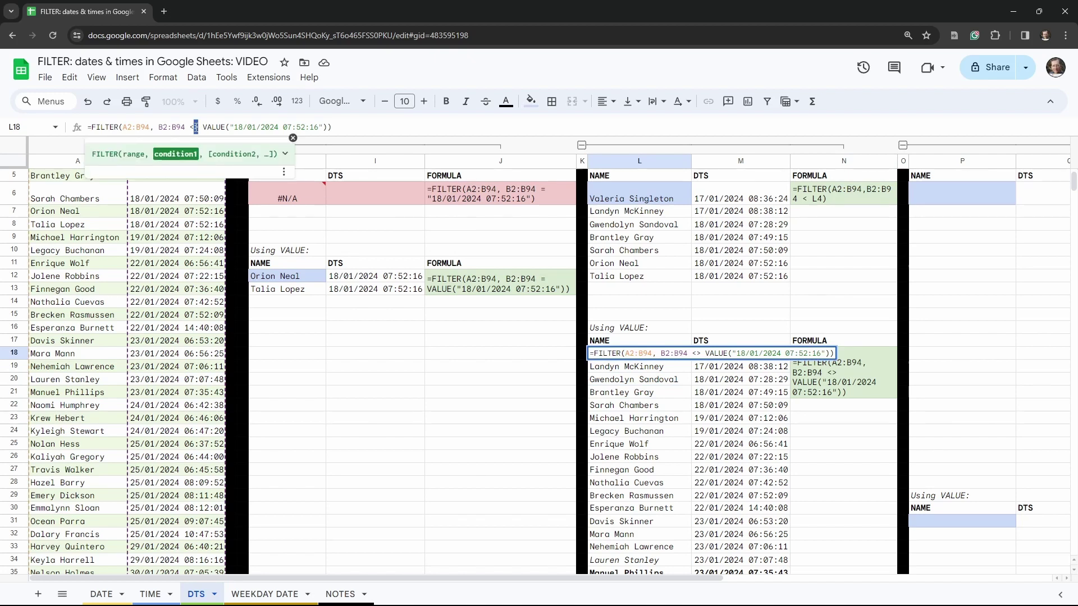
{"action": "type", "text": "="}
{"action": "key", "text": "Tab"}
{"action": "left_click", "coordinate": [729, 469]}
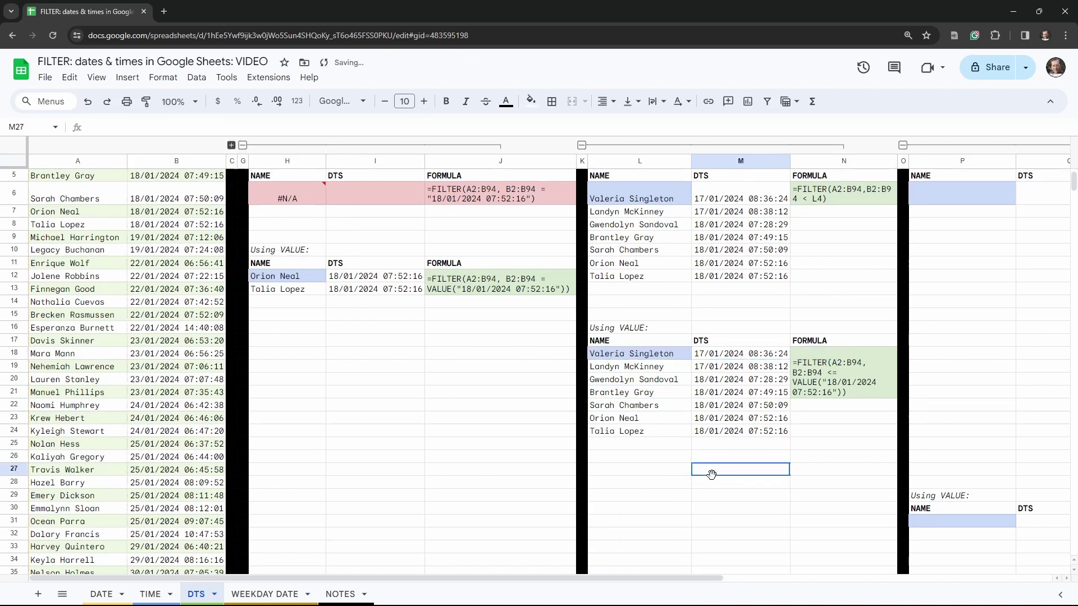
- Copy the FILTER formula text from L6 into P6 under "DTS between two periods"
{"action": "scroll", "coordinate": [651, 257], "scroll_direction": "right", "scroll_amount": 5}
{"action": "scroll", "coordinate": [651, 258], "scroll_direction": "up", "scroll_amount": 2}
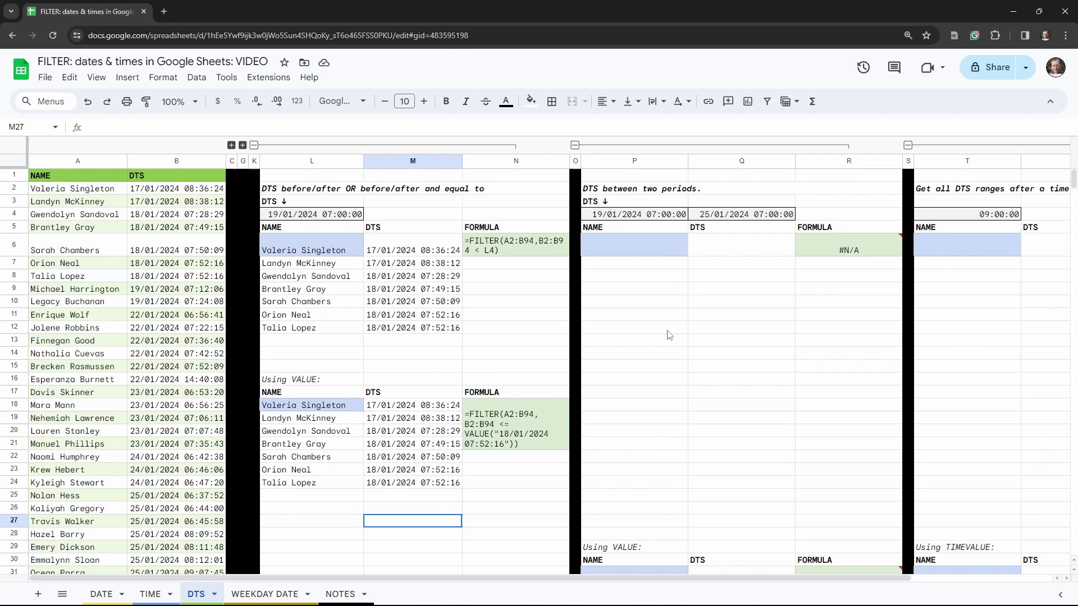
{"action": "left_click", "coordinate": [638, 252]}
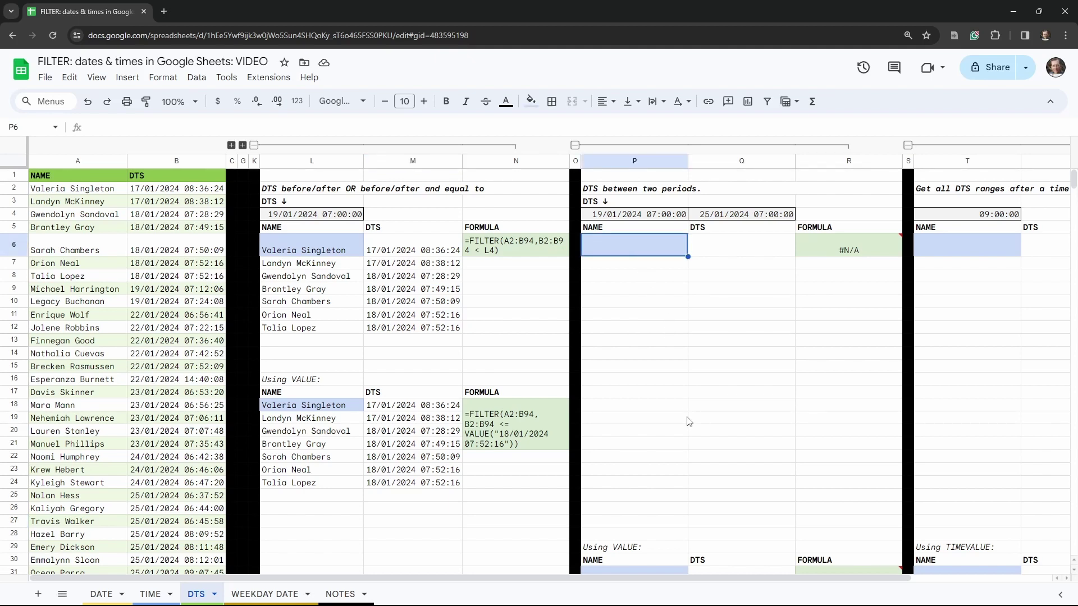
{"action": "left_click", "coordinate": [331, 248]}
{"action": "left_click", "coordinate": [640, 246]}
{"action": "left_click", "coordinate": [325, 245]}
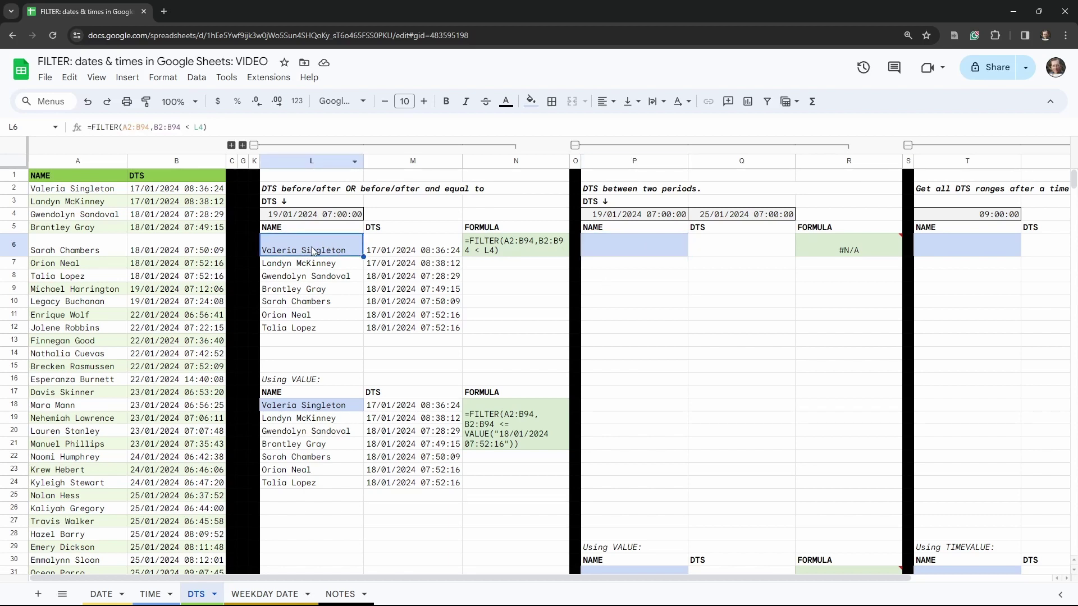
{"action": "left_click", "coordinate": [252, 126]}
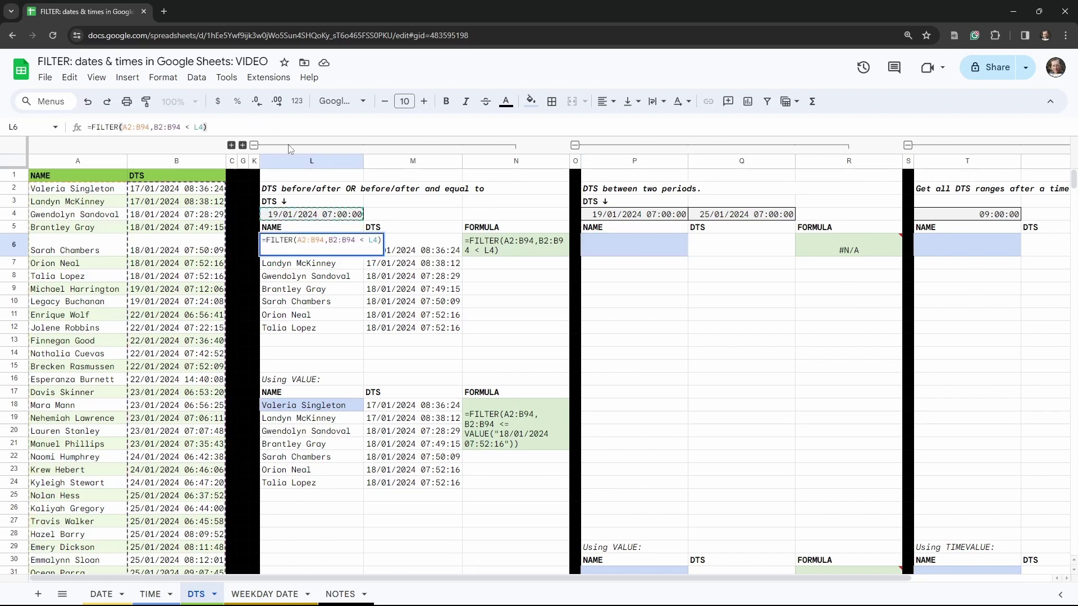
{"action": "key", "text": "ctrl+a"}
{"action": "key", "text": "ctrl+c"}
{"action": "key", "text": "Tab"}
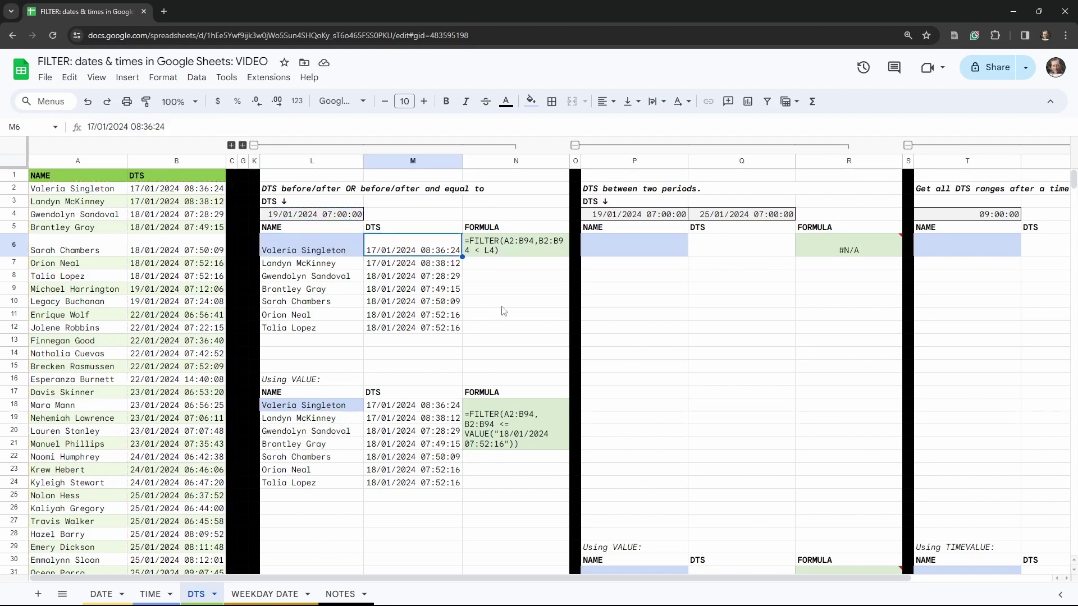
{"action": "left_click", "coordinate": [643, 248]}
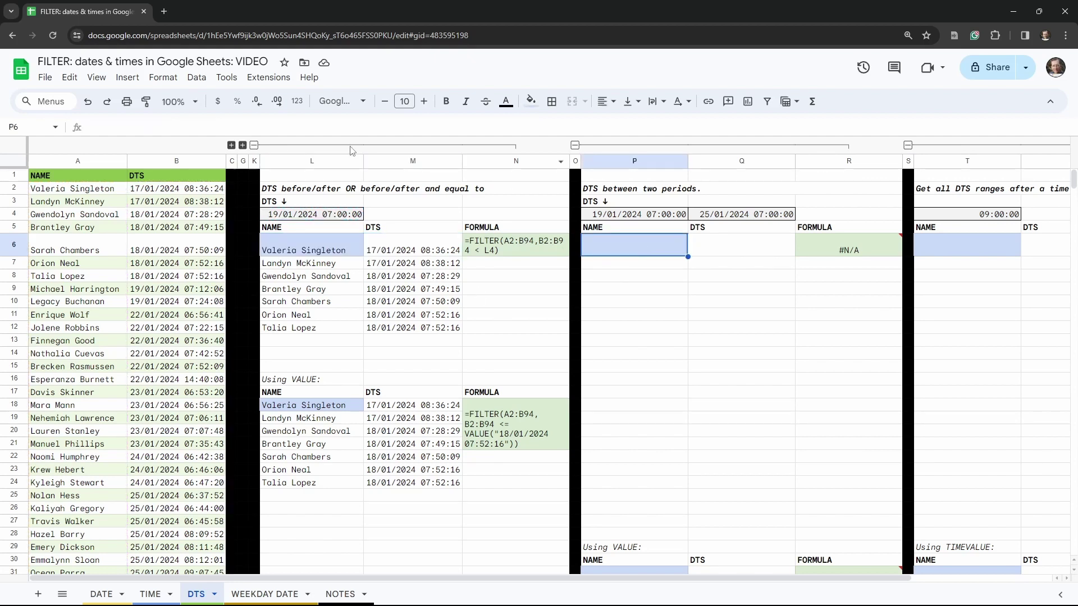
{"action": "left_click", "coordinate": [341, 127]}
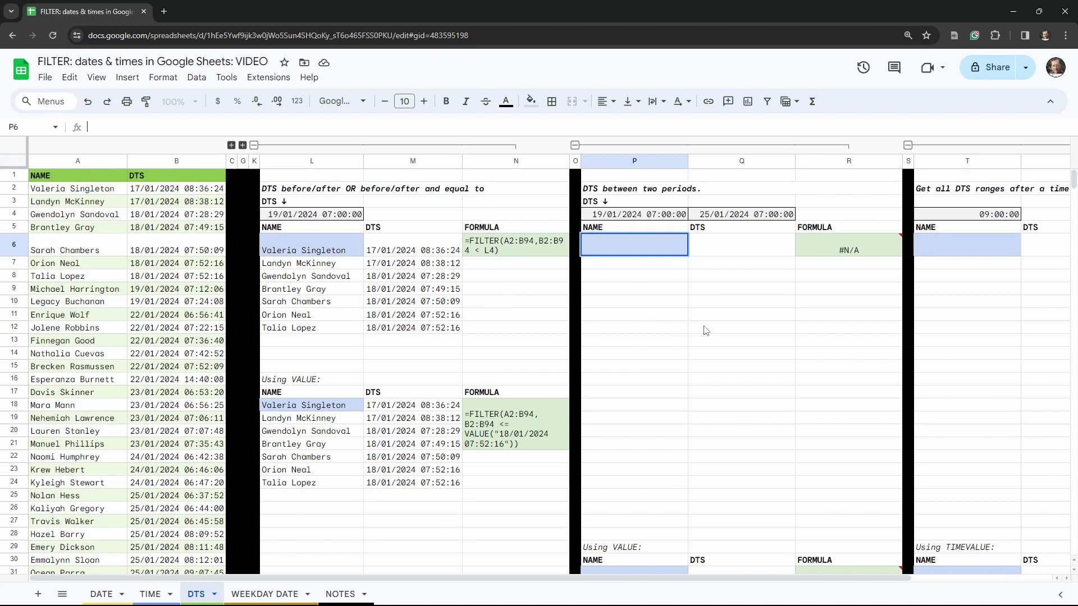
{"action": "key", "text": "ctrl+v"}
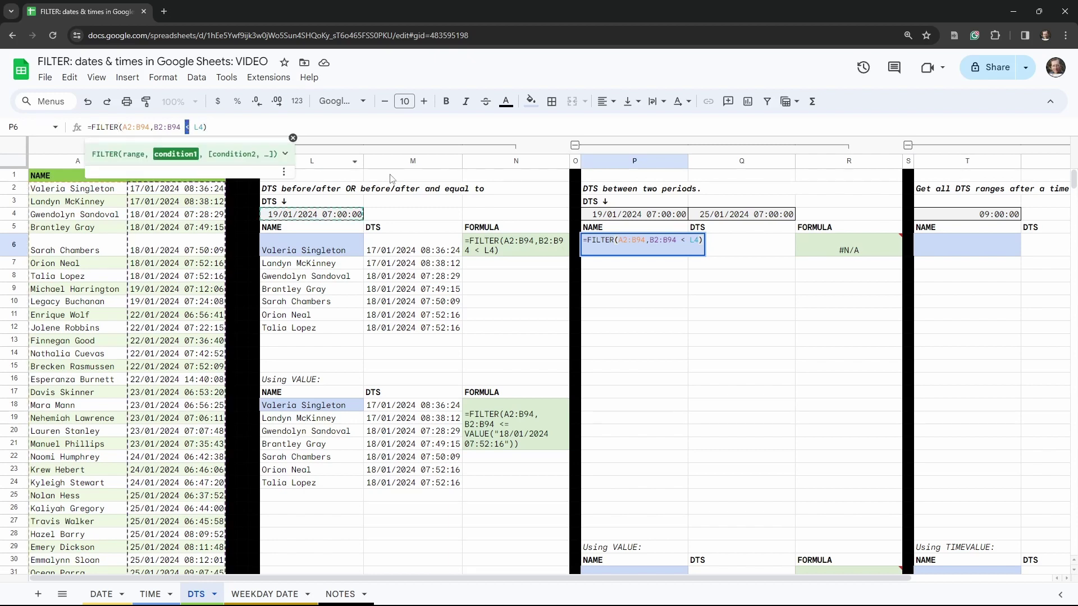
- Change the condition in the P6 formula to B2:B94 >= P4
{"action": "type", "text": ">="}
{"action": "key", "text": "BackSpace"}
{"action": "key", "text": "BackSpace"}
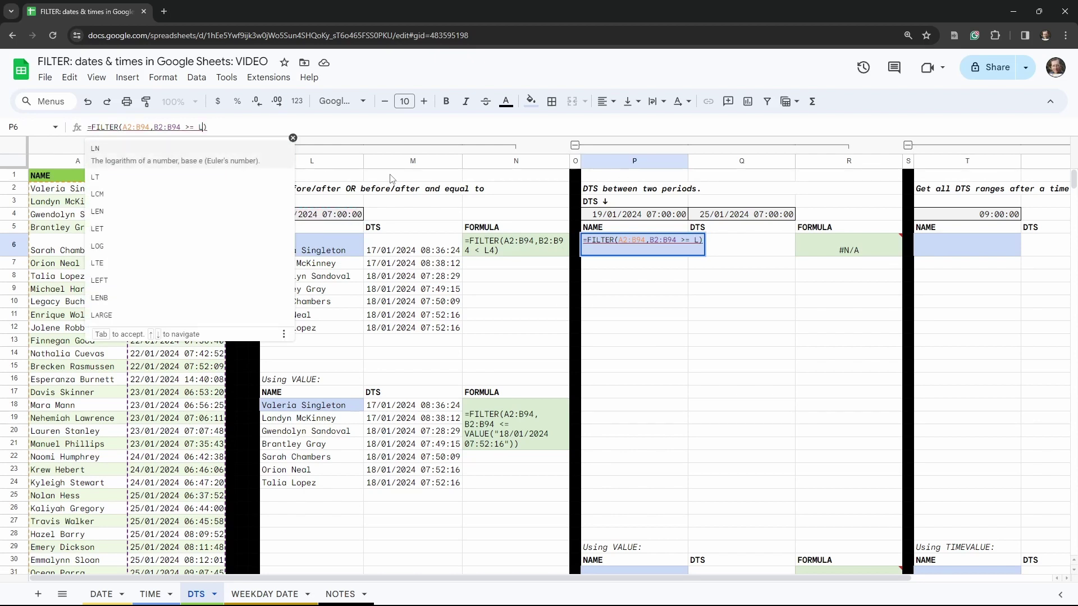
{"action": "type", "text": "P4"}
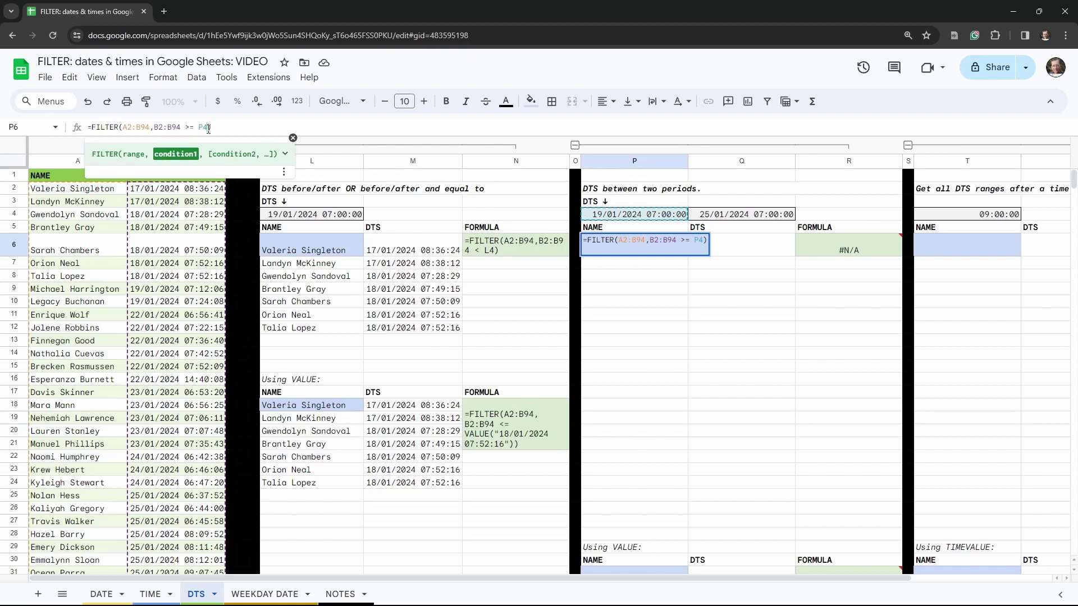
- Add a second condition to the P6 formula by duplicating B2:B94 >= P4 after a comma
{"action": "type", "text": ","}
{"action": "left_click_drag", "start_coordinate": [209, 127], "coordinate": [155, 127]}
{"action": "key", "text": "ctrl+c"}
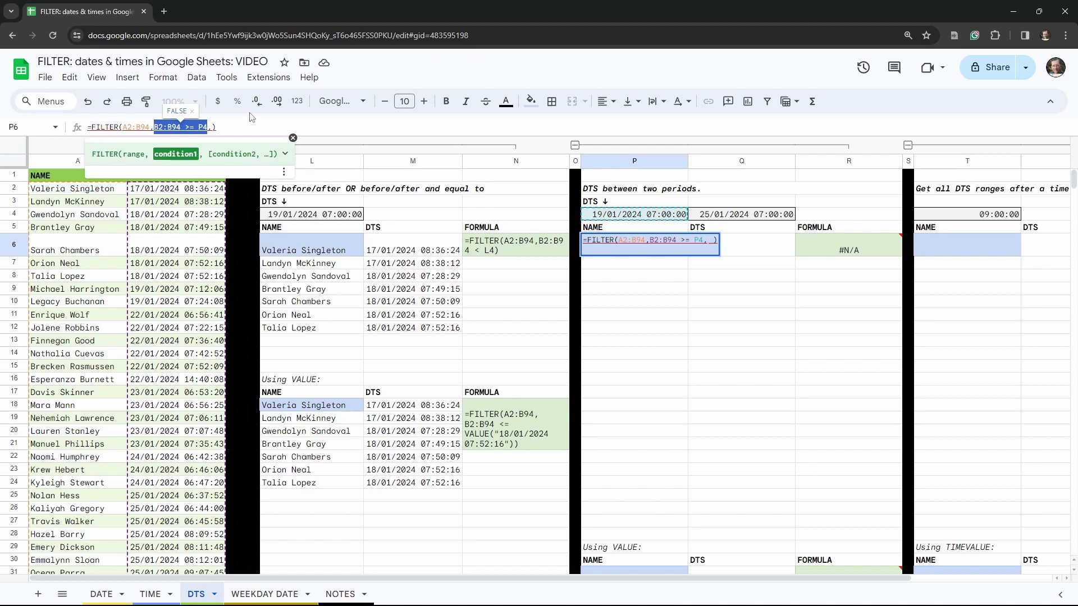
{"action": "left_click", "coordinate": [213, 127]}
{"action": "key", "text": "BackSpace"}
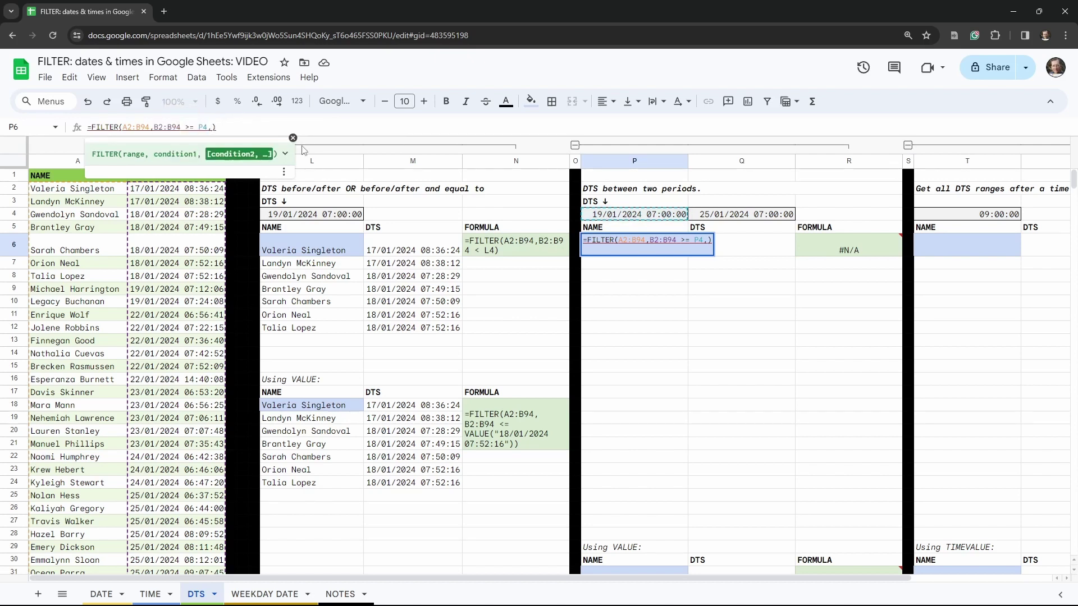
{"action": "key", "text": "ctrl+v"}
- Change the second condition in P6 to B2:B94 <= Q4, commit the formula and check the returned rows
{"action": "left_click", "coordinate": [250, 127]}
{"action": "key", "text": "BackSpace"}
{"action": "type", "text": "<"}
{"action": "key", "text": "Right"}
{"action": "key", "text": "Right"}
{"action": "key", "text": "Right"}
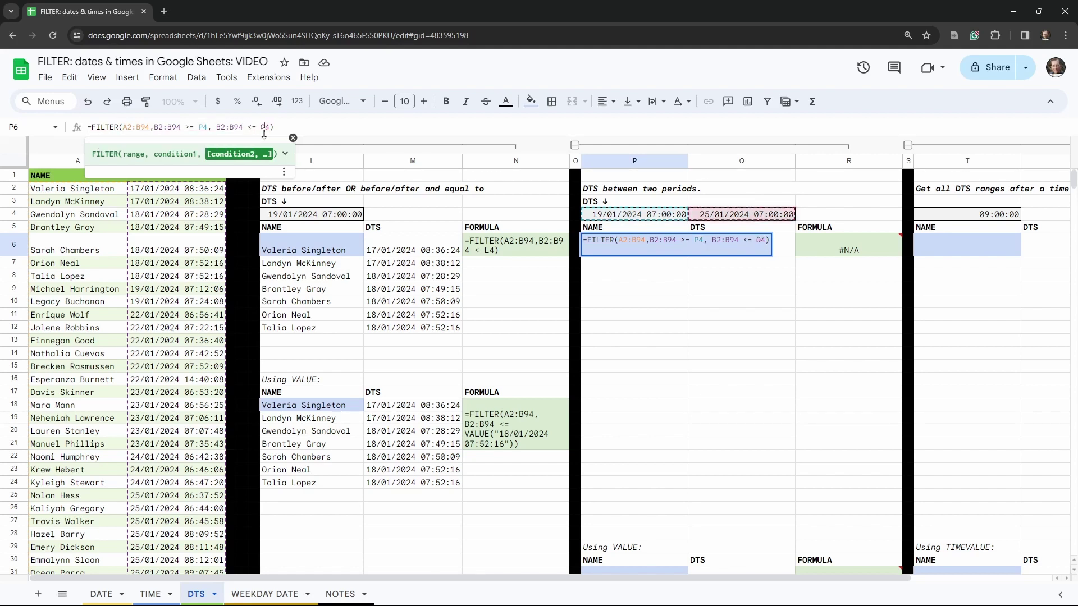
{"action": "key", "text": "Return"}
{"action": "left_click", "coordinate": [717, 351]}
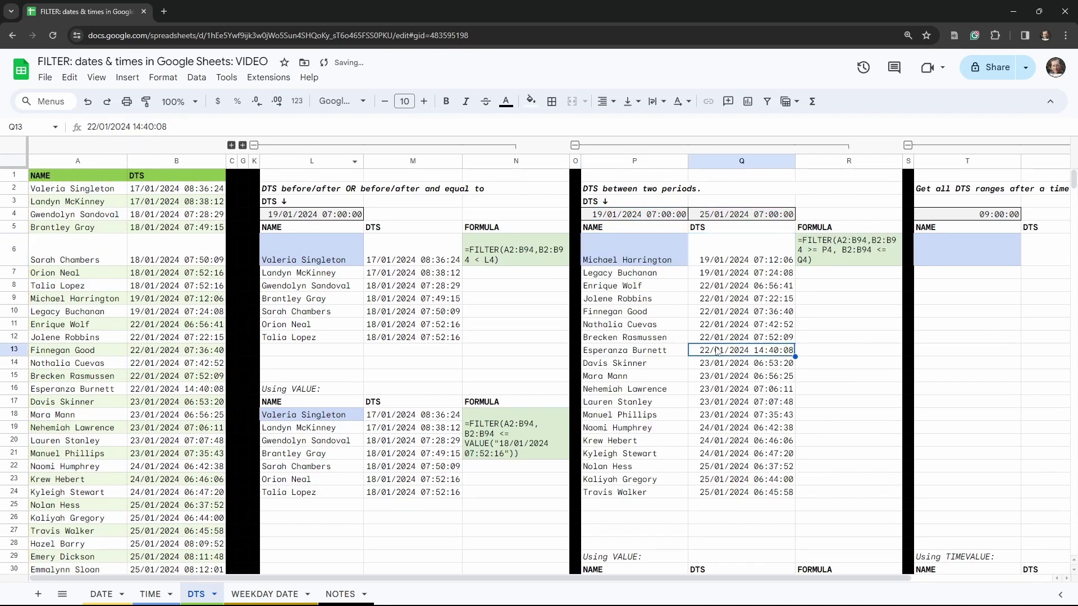
{"action": "left_click", "coordinate": [656, 265]}
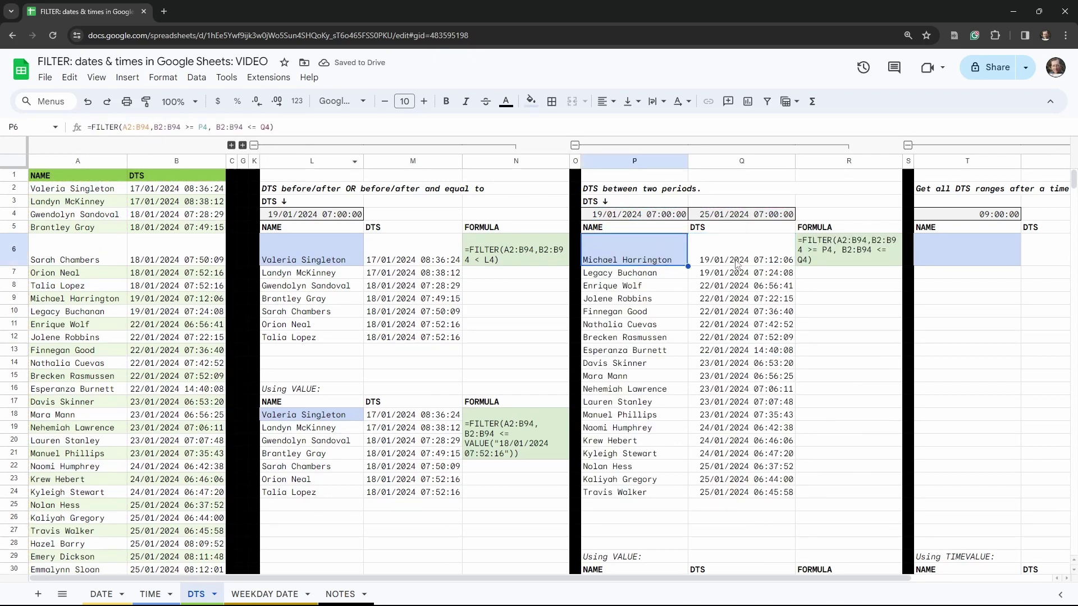
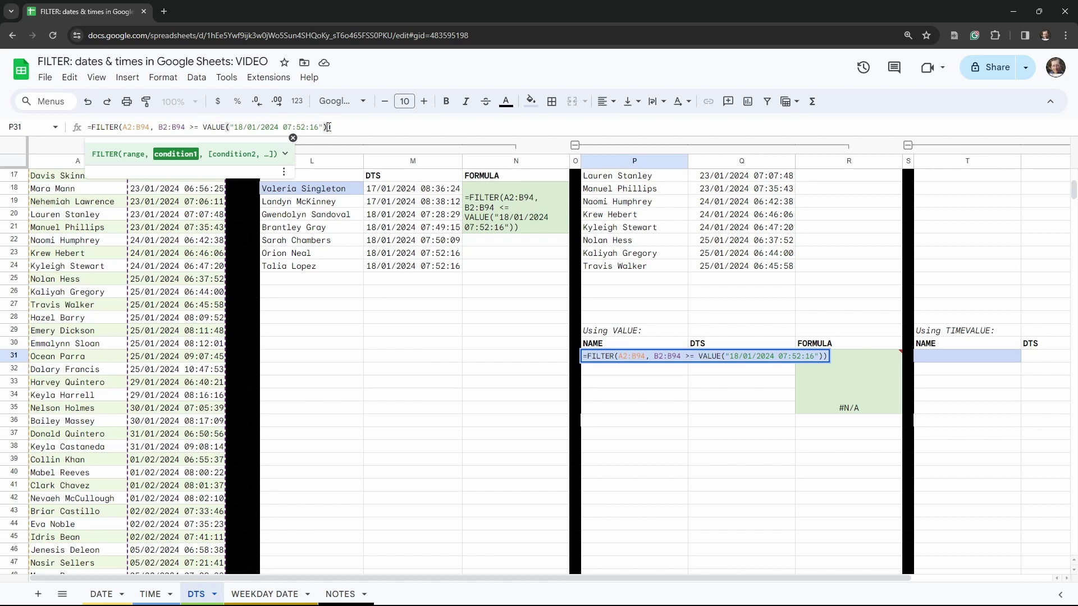
- Add B2:B94 >= VALUE("18/01/2024 07:52:16") as a second condition in the P31 formula and commit it
{"action": "type", "text": ","}
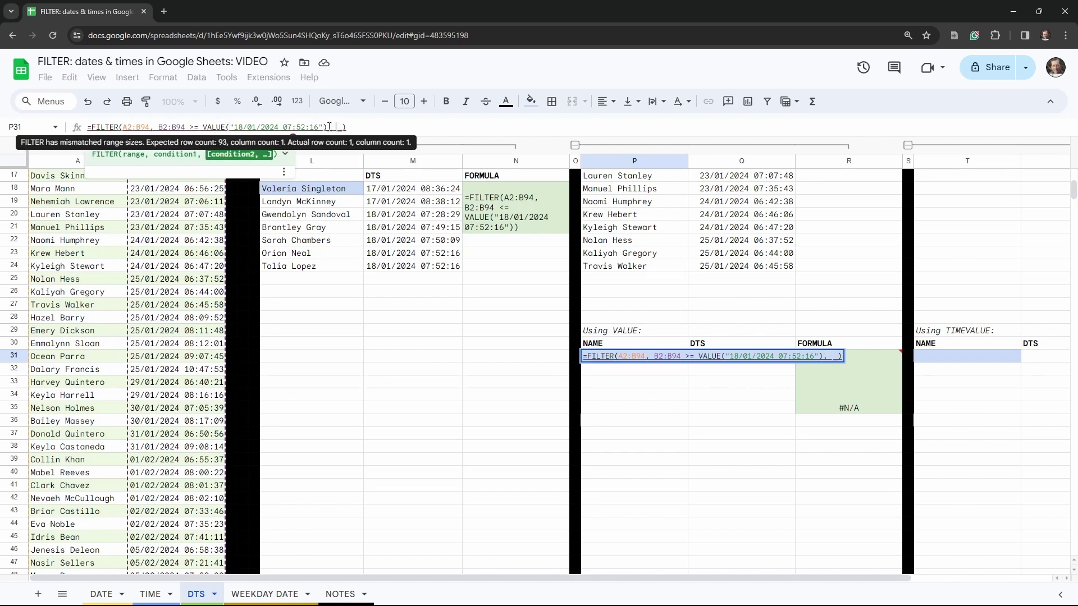
{"action": "type", "text": "B2:B94 >= VALUE(\"18/01/2024 07:52:16\")"}
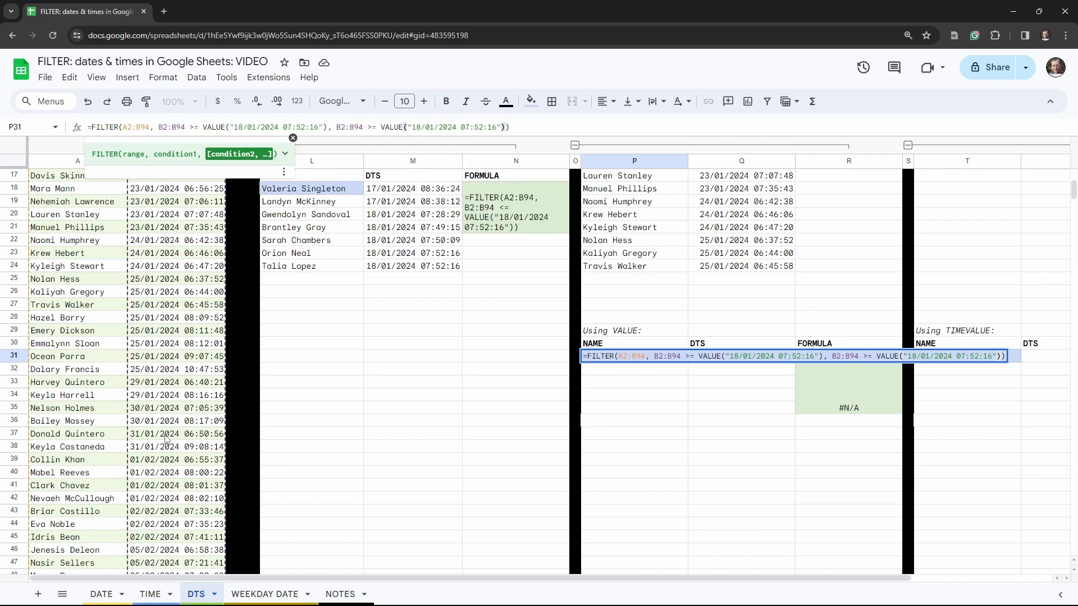
{"action": "key", "text": "Tab"}
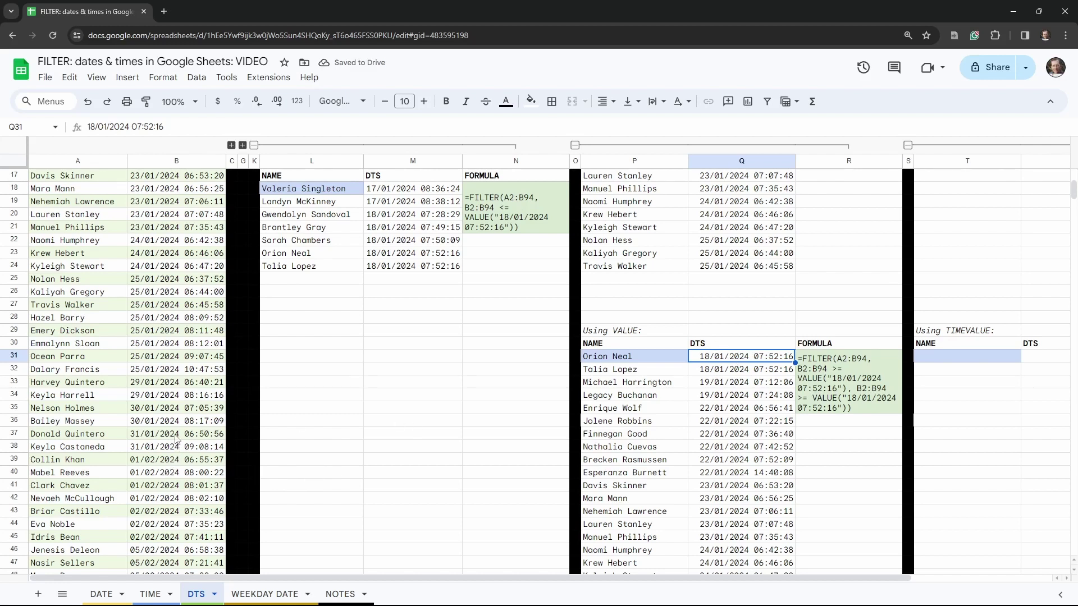
- Find an end date-time in the DTS column and copy 08/02/2024 06:46:03 from B65
{"action": "left_click", "coordinate": [180, 395]}
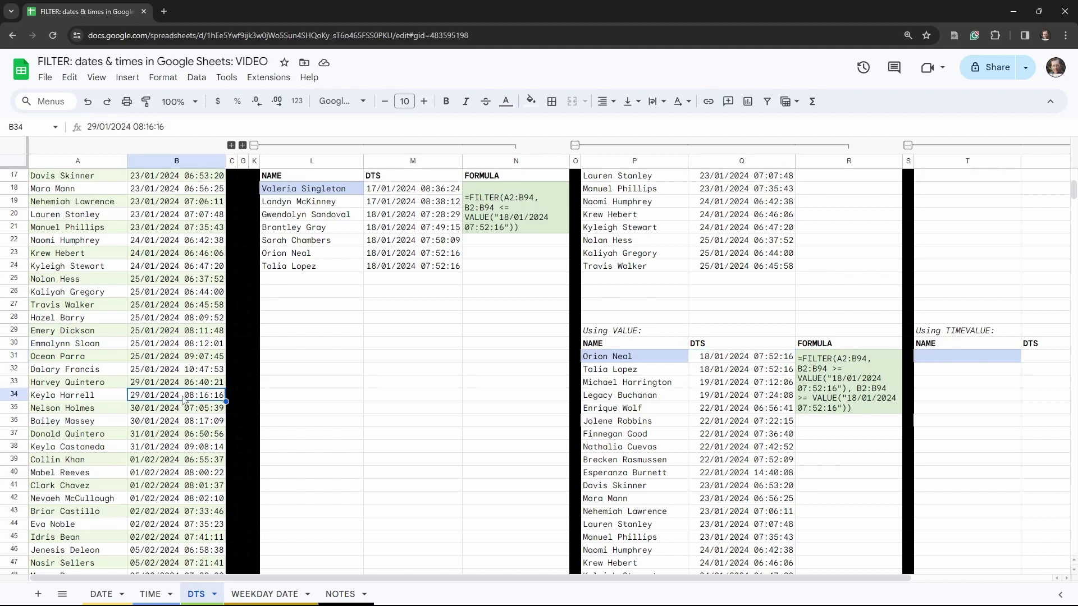
{"action": "left_click", "coordinate": [176, 421]}
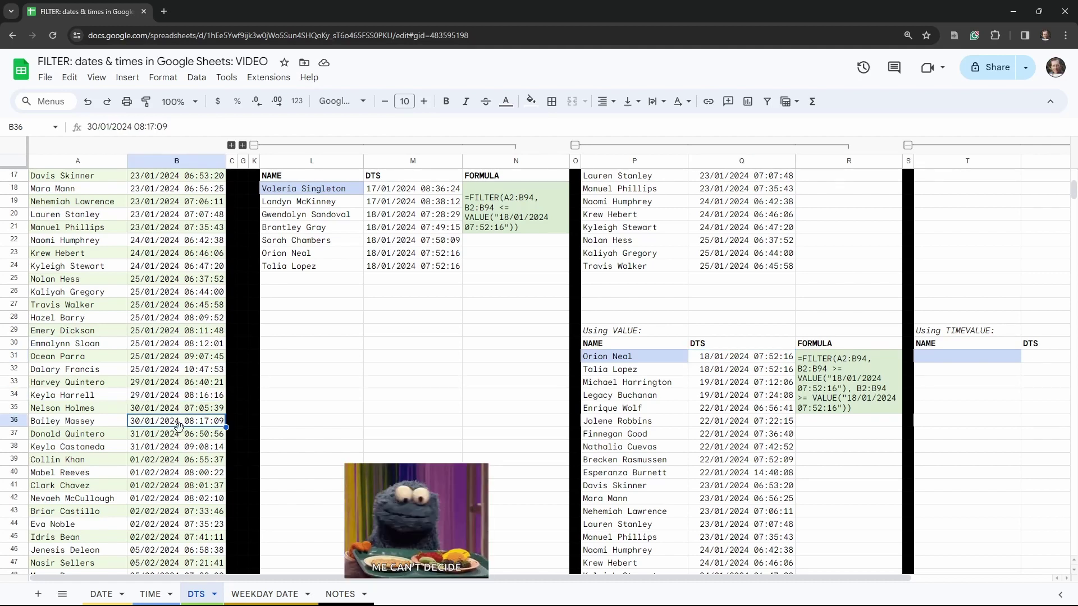
{"action": "scroll", "coordinate": [144, 520], "scroll_direction": "down", "scroll_amount": 2}
{"action": "scroll", "coordinate": [146, 534], "scroll_direction": "down", "scroll_amount": 14}
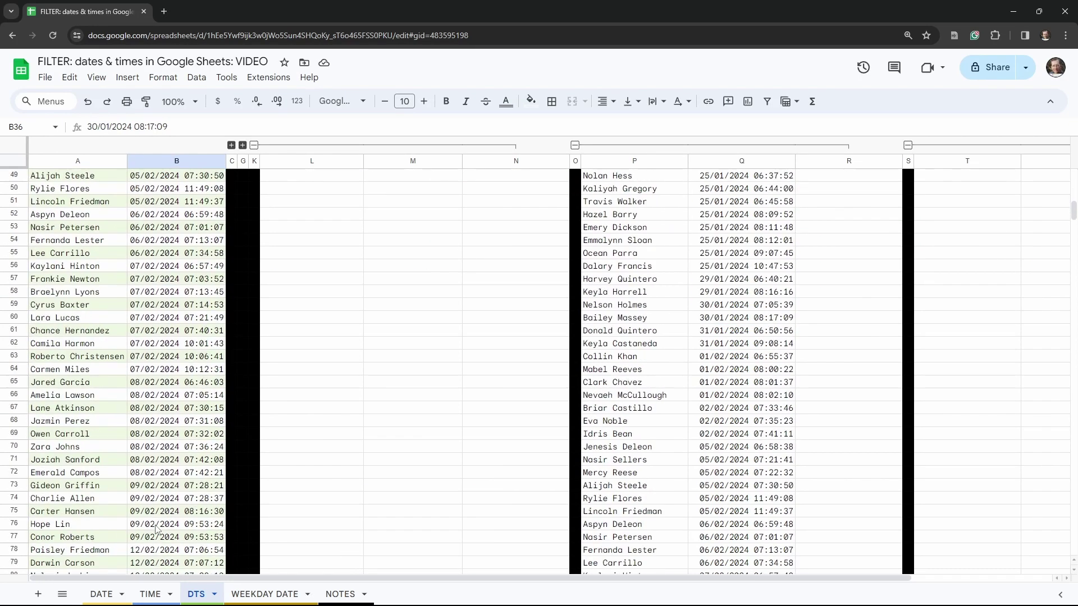
{"action": "scroll", "coordinate": [169, 416], "scroll_direction": "up", "scroll_amount": 6}
{"action": "left_click", "coordinate": [174, 409]}
{"action": "key", "text": "ctrl+c"}
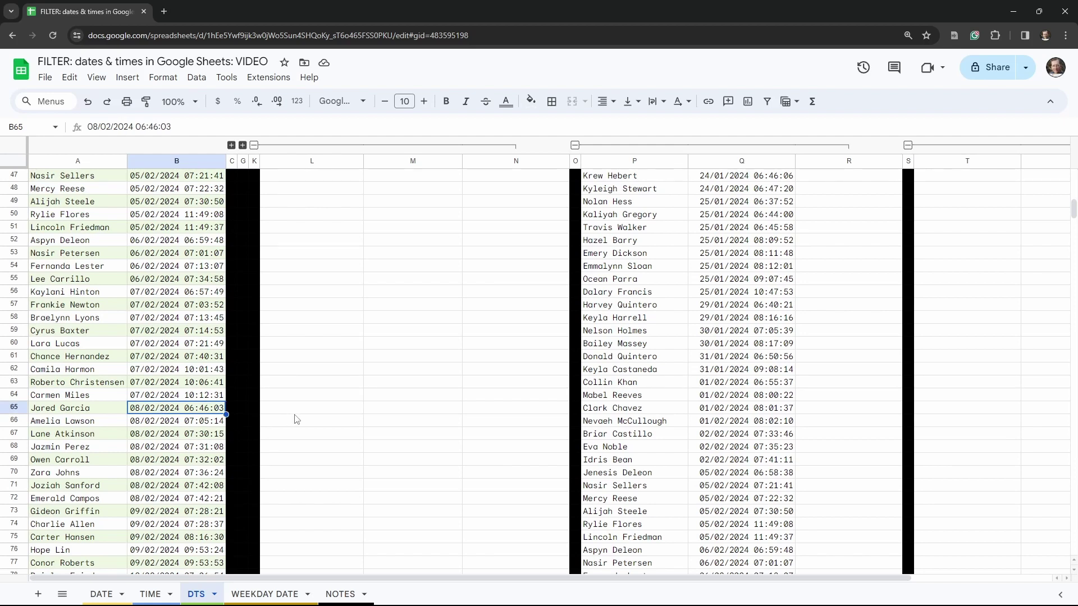
- Replace the second date-time in the P31 formula with 08/02/2024 06:46:03, commit it and check the returned rows
{"action": "scroll", "coordinate": [642, 337], "scroll_direction": "up", "scroll_amount": 2}
{"action": "scroll", "coordinate": [641, 337], "scroll_direction": "up", "scroll_amount": 8}
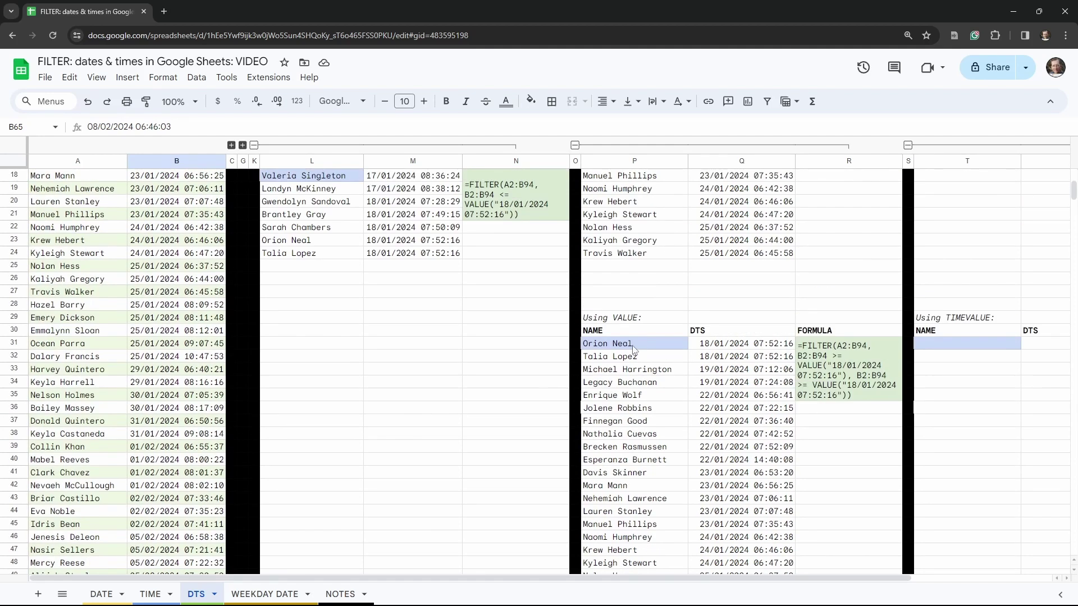
{"action": "left_click", "coordinate": [636, 344]}
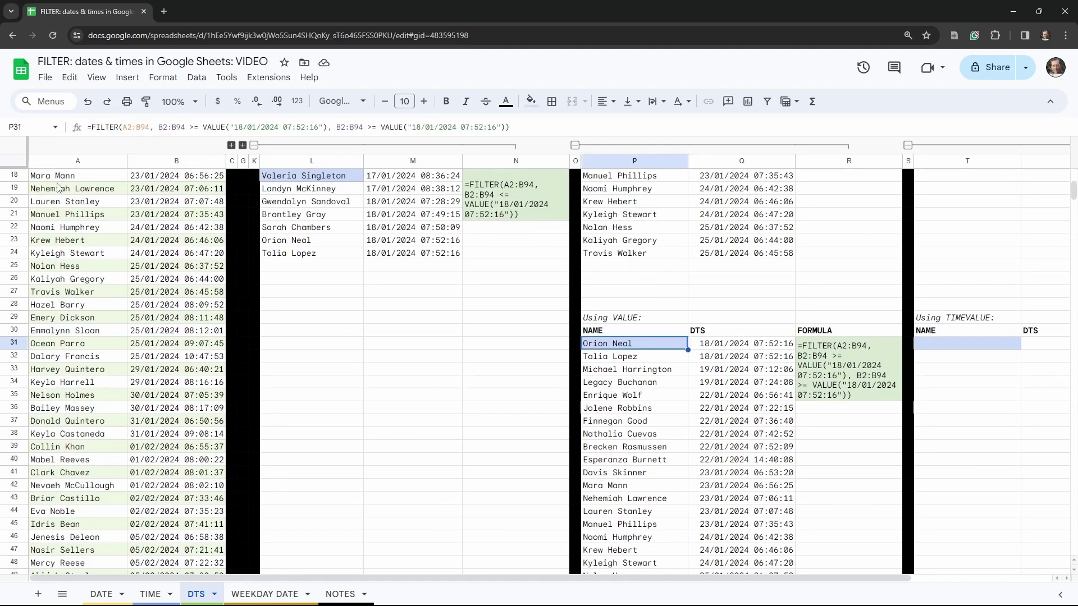
{"action": "left_click_drag", "start_coordinate": [497, 127], "coordinate": [412, 127]}
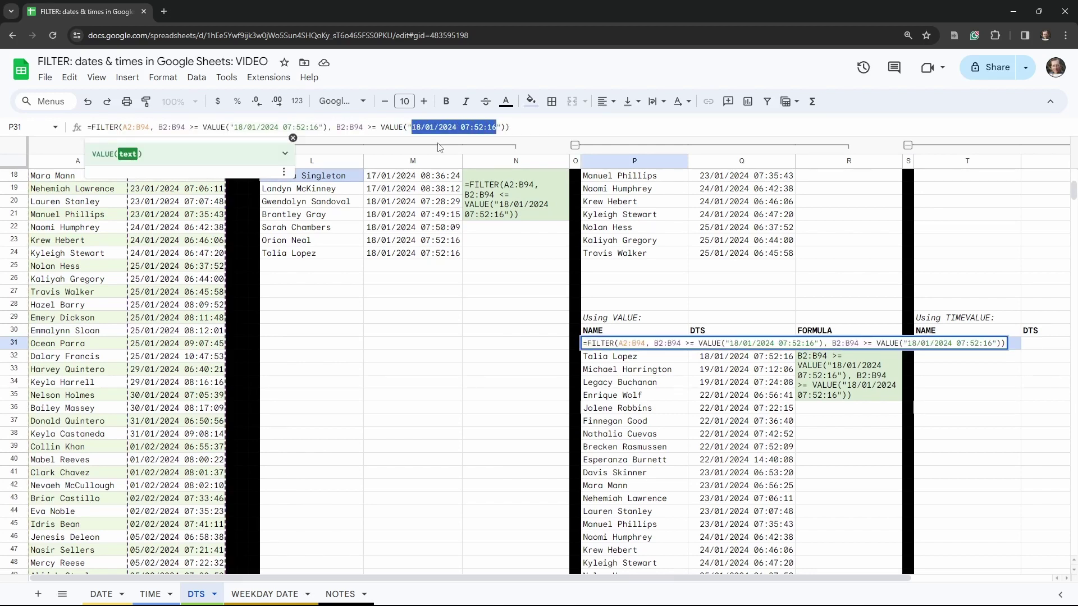
{"action": "key", "text": "ctrl+v"}
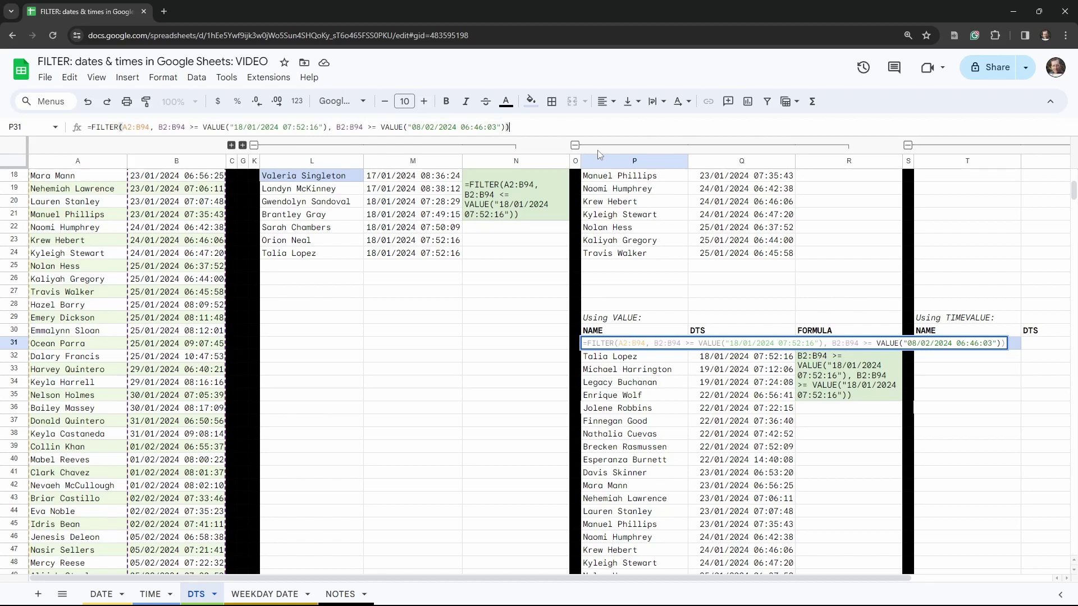
{"action": "left_click", "coordinate": [741, 343]}
{"action": "left_click", "coordinate": [629, 434]}
{"action": "scroll", "coordinate": [737, 325], "scroll_direction": "down", "scroll_amount": 2}
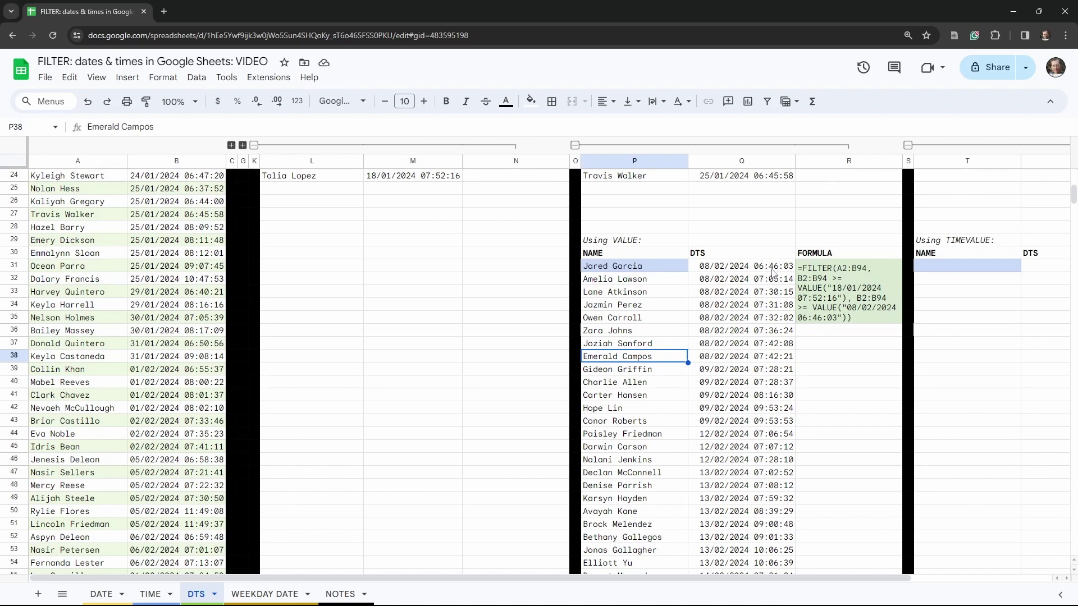
{"action": "scroll", "coordinate": [772, 273], "scroll_direction": "down", "scroll_amount": 5}
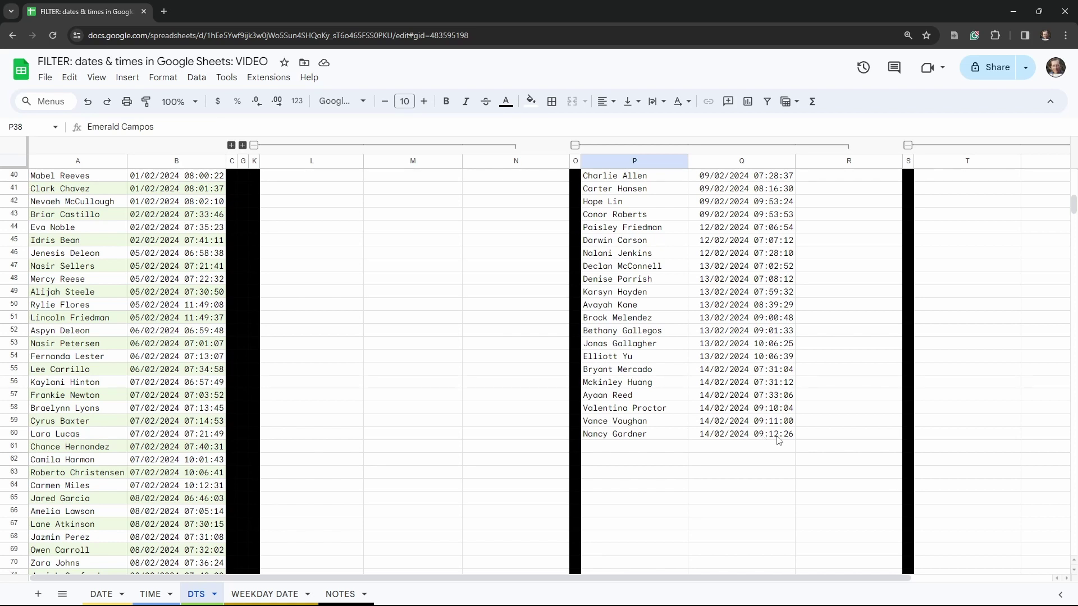
{"action": "scroll", "coordinate": [779, 441], "scroll_direction": "up", "scroll_amount": 13}
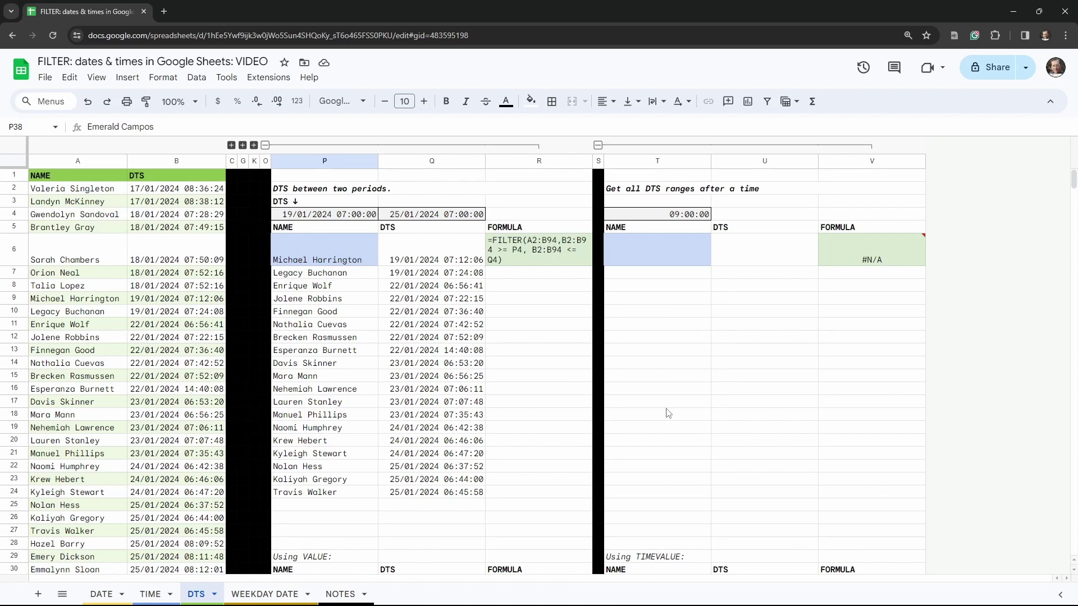
{"action": "key", "text": "ctrl+z"}
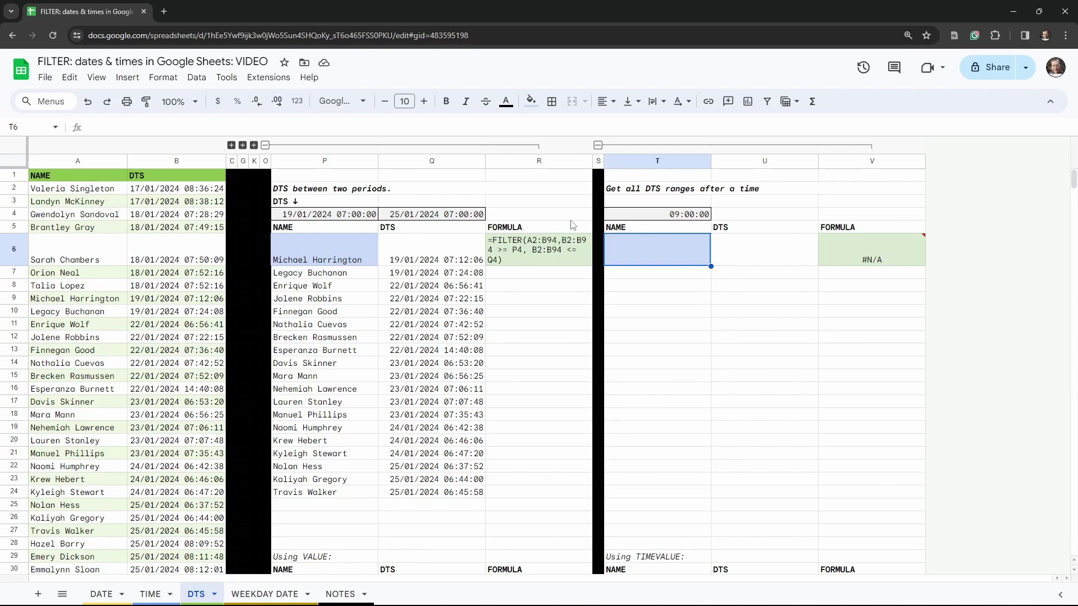
{"action": "scroll", "coordinate": [200, 320], "scroll_direction": "down", "scroll_amount": 5}
{"action": "scroll", "coordinate": [206, 387], "scroll_direction": "down", "scroll_amount": 5}
{"action": "scroll", "coordinate": [208, 393], "scroll_direction": "up", "scroll_amount": 10}
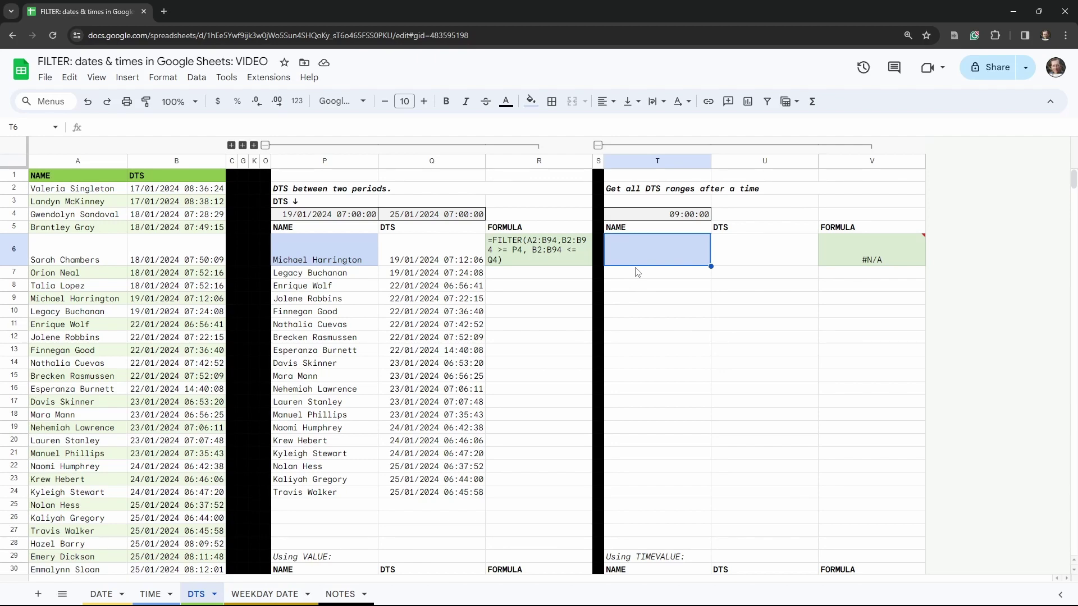
- Start a TIMEVALUE formula in T37, under the Using TIMEVALUE section, with Q31 as its argument
{"action": "scroll", "coordinate": [637, 272], "scroll_direction": "down", "scroll_amount": 5}
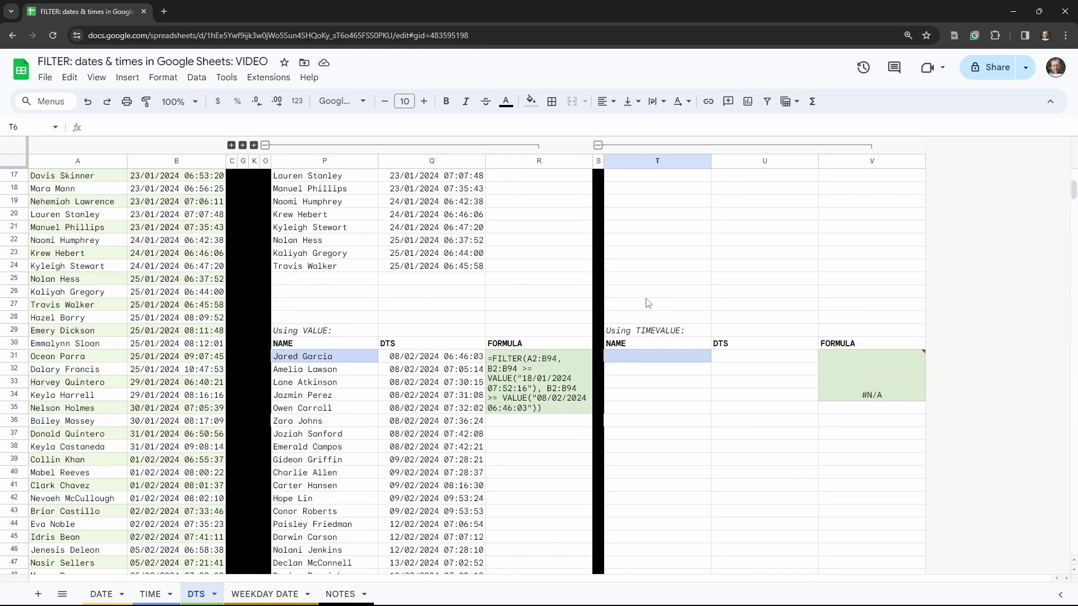
{"action": "scroll", "coordinate": [648, 303], "scroll_direction": "down", "scroll_amount": 3}
{"action": "left_click", "coordinate": [646, 332]}
{"action": "left_click", "coordinate": [654, 305]}
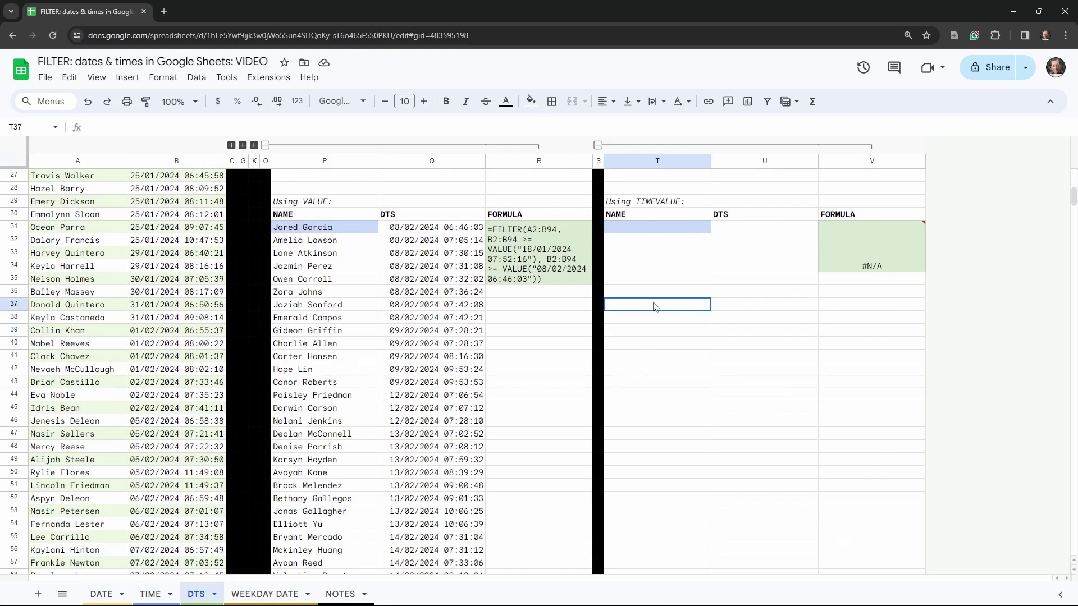
{"action": "type", "text": "=TIMEVALU"}
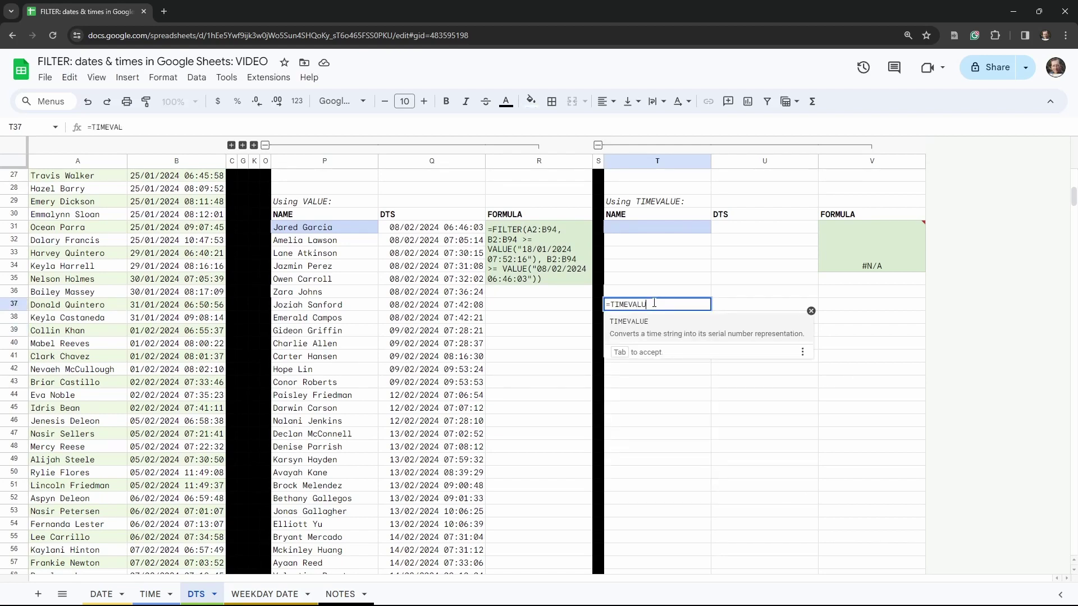
{"action": "type", "text": "E("}
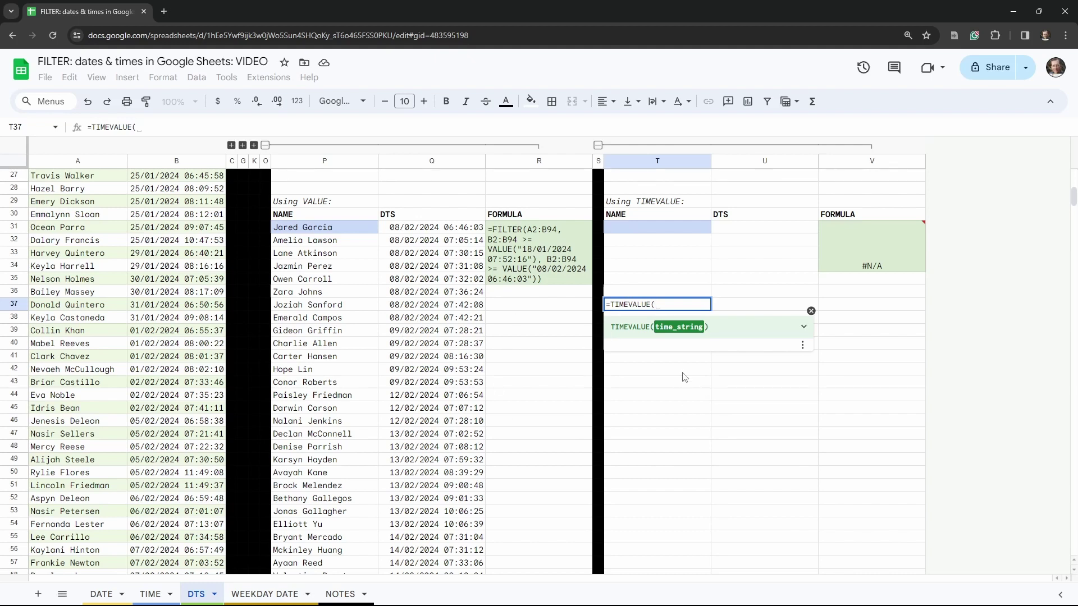
{"action": "left_click", "coordinate": [440, 233]}
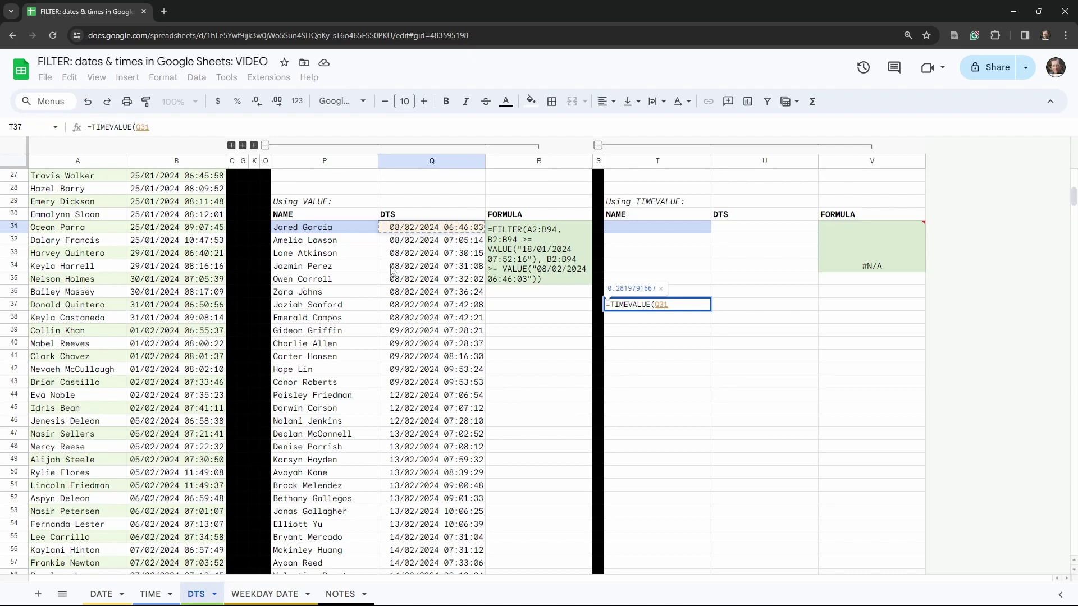
- Change the TIMEVALUE argument in T37 to the whole date-time range B2:B94 and commit the formula
{"action": "scroll", "coordinate": [158, 236], "scroll_direction": "up", "scroll_amount": 6}
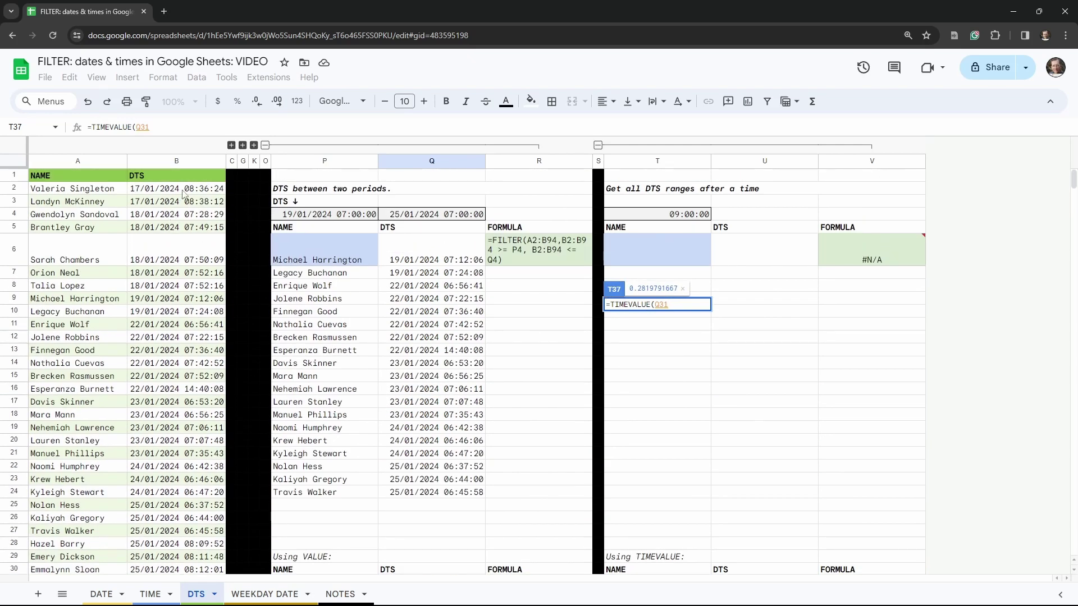
{"action": "scroll", "coordinate": [205, 196], "scroll_direction": "down", "scroll_amount": 4}
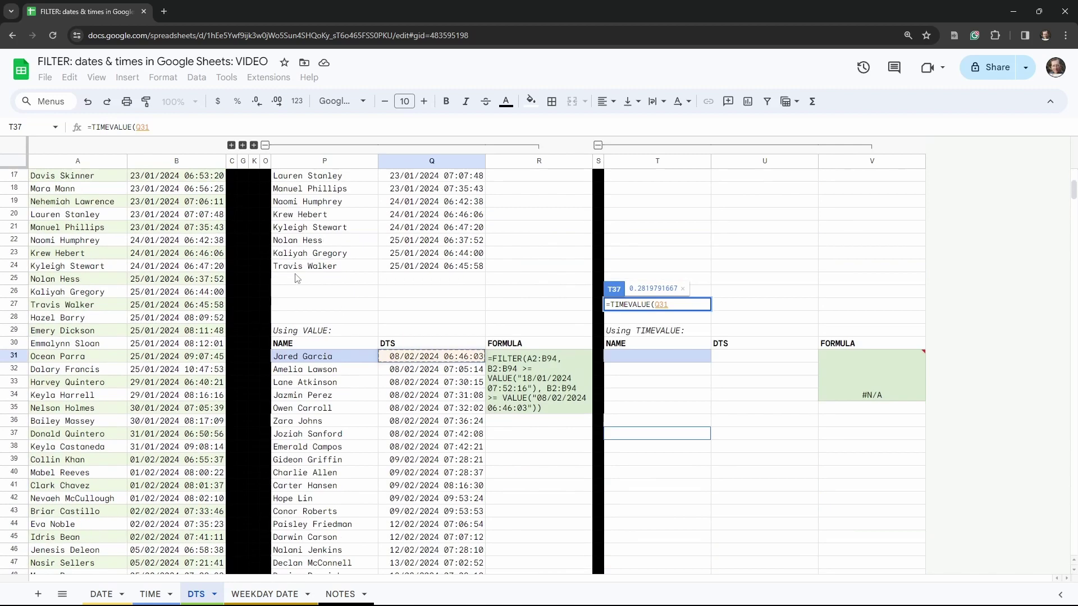
{"action": "double_click", "coordinate": [657, 305]}
{"action": "type", "text": "B2"}
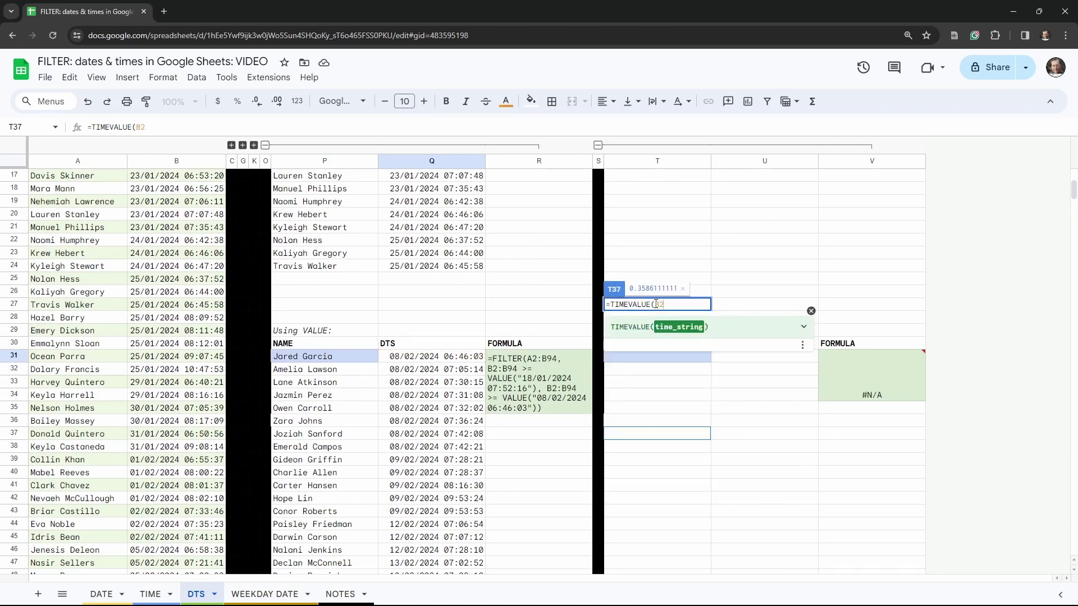
{"action": "type", "text": ":B94)"}
{"action": "key", "text": "Tab"}
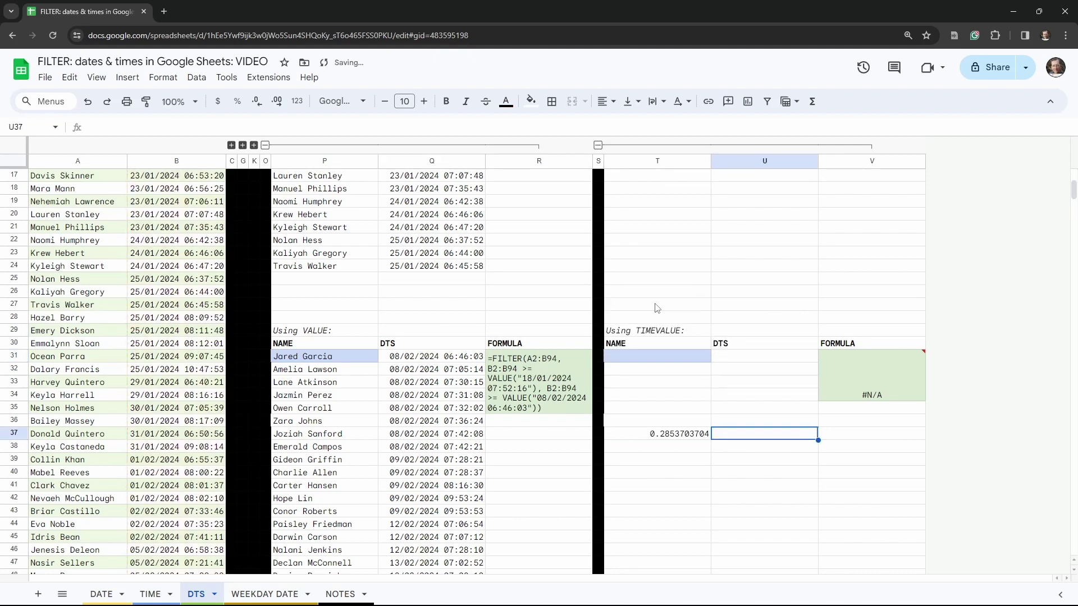
{"action": "key", "text": "Left"}
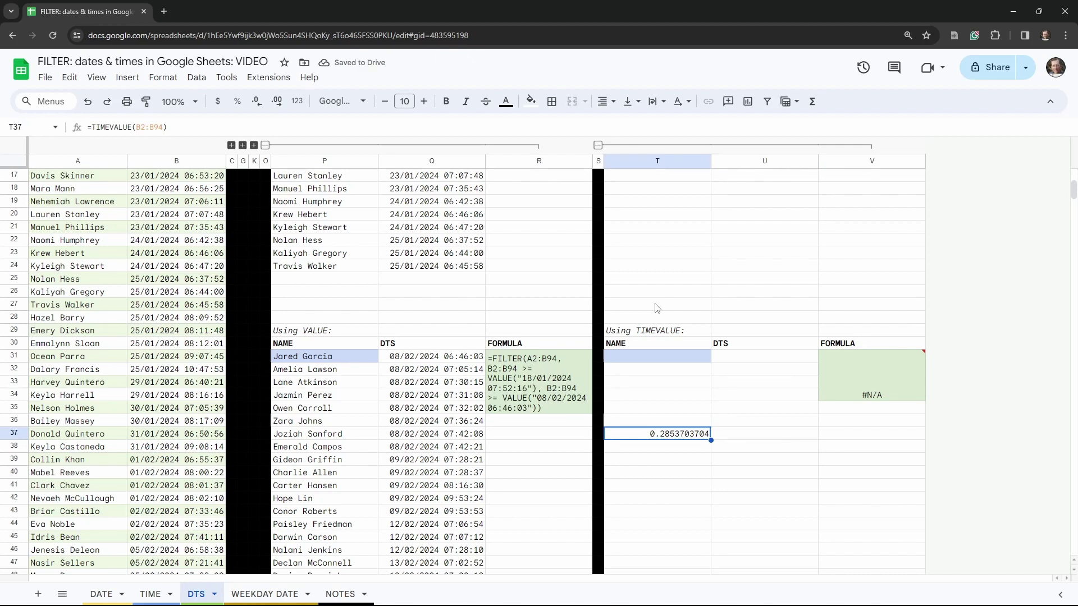
- Wrap the T37 formula as =ARRAYFORMULA(TIMEVALUE(B2:B94)), commit it and look through the resulting column of time values
{"action": "left_click", "coordinate": [93, 128]}
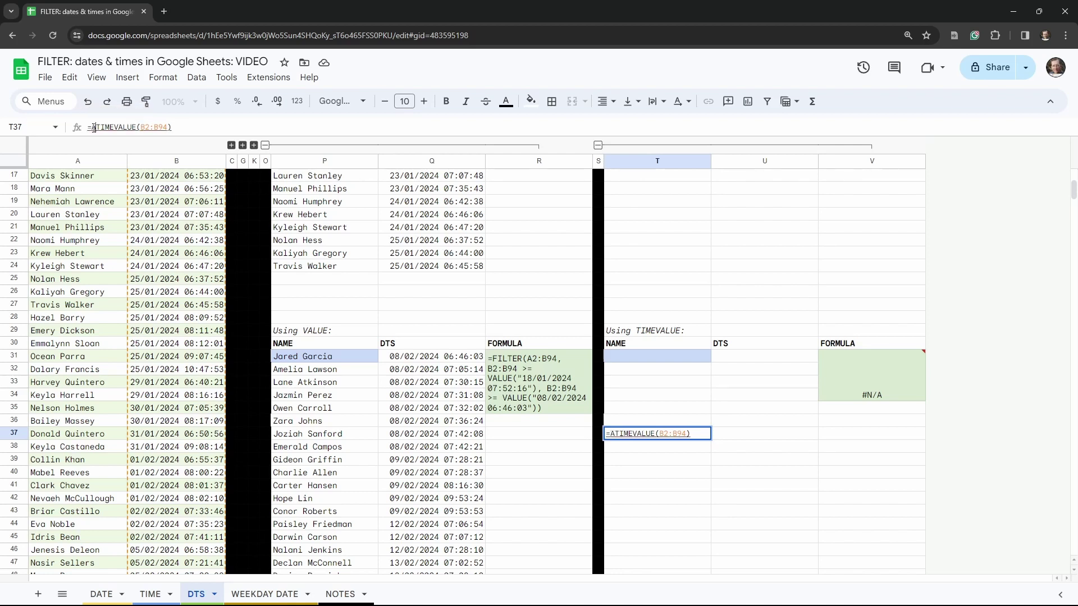
{"action": "type", "text": "ARRAYF"}
{"action": "type", "text": "ORMULA"}
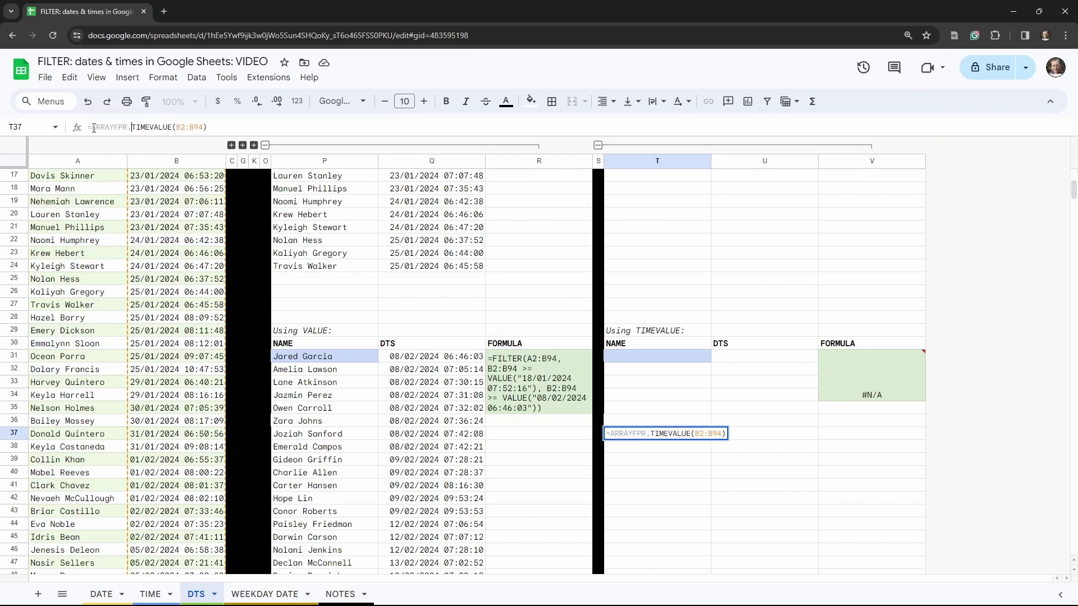
{"action": "type", "text": "("}
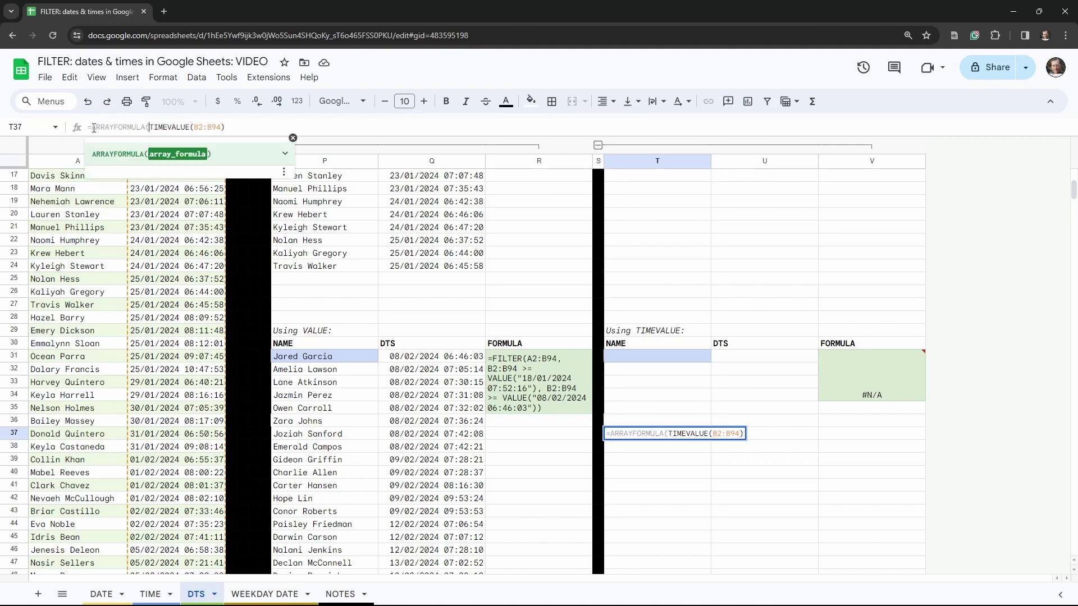
{"action": "key", "text": "End"}
{"action": "key", "text": "Tab"}
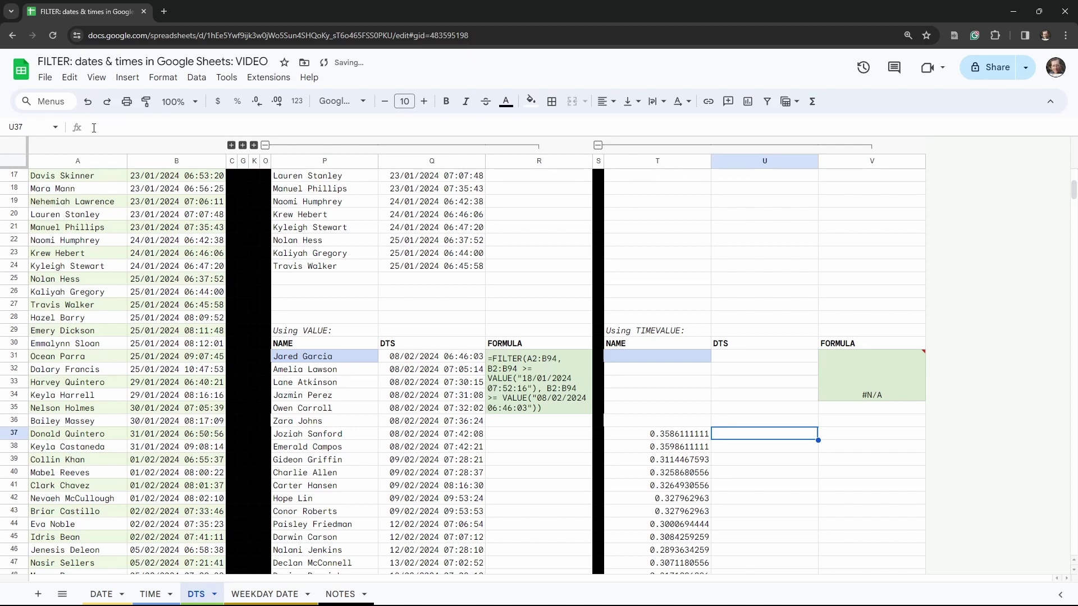
{"action": "scroll", "coordinate": [606, 476], "scroll_direction": "down", "scroll_amount": 3}
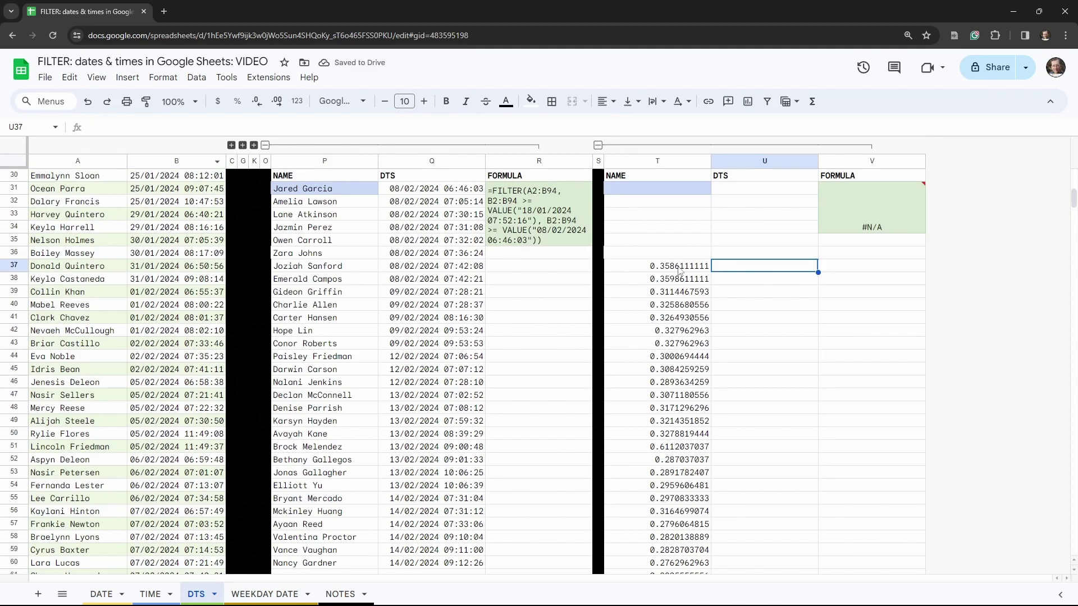
{"action": "scroll", "coordinate": [679, 271], "scroll_direction": "down", "scroll_amount": 12}
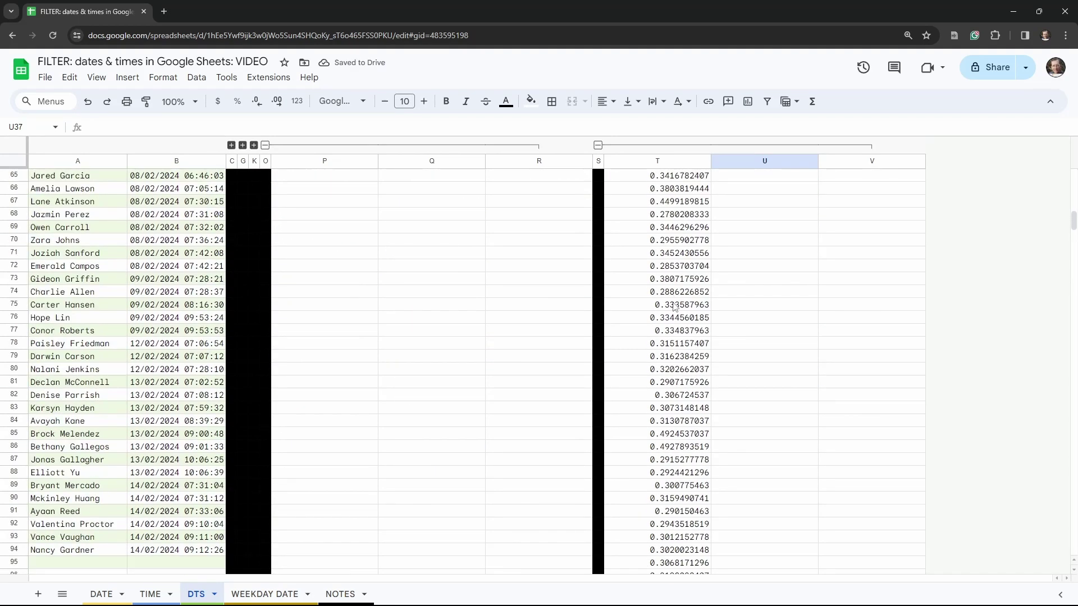
{"action": "scroll", "coordinate": [674, 306], "scroll_direction": "down", "scroll_amount": 12}
{"action": "scroll", "coordinate": [679, 386], "scroll_direction": "up", "scroll_amount": 10}
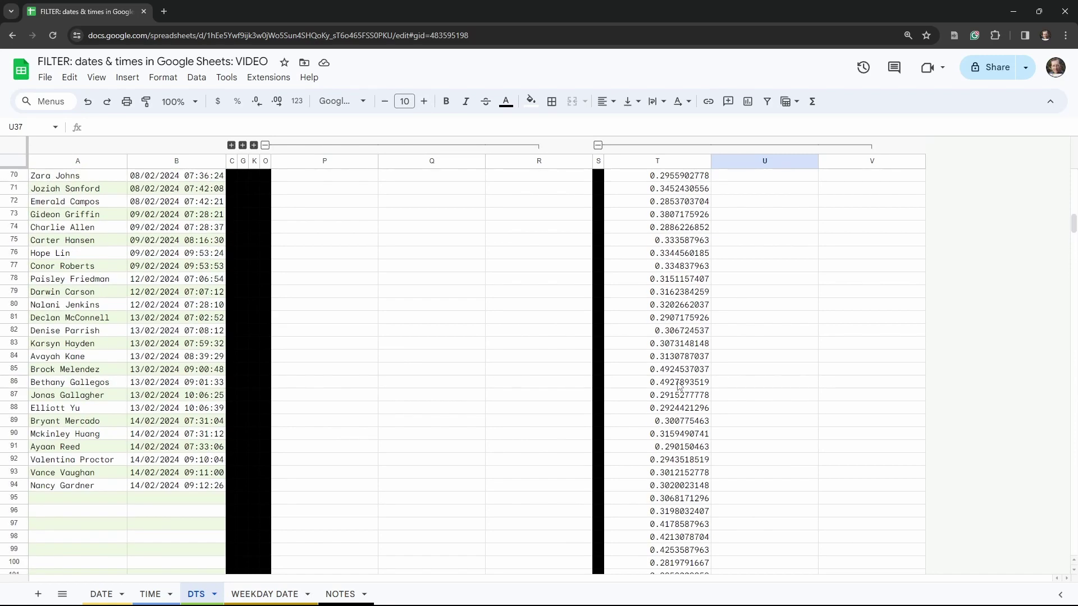
{"action": "scroll", "coordinate": [679, 386], "scroll_direction": "up", "scroll_amount": 13}
- Copy the whole ARRAYFORMULA text from T37 and clear the cell
{"action": "left_click", "coordinate": [647, 270]}
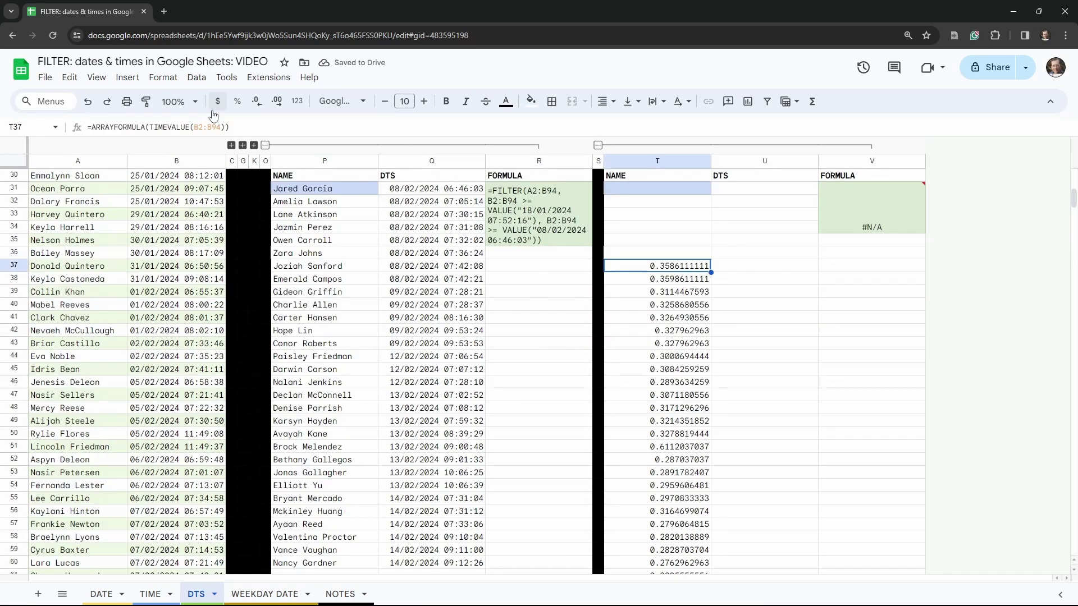
{"action": "left_click", "coordinate": [254, 127]}
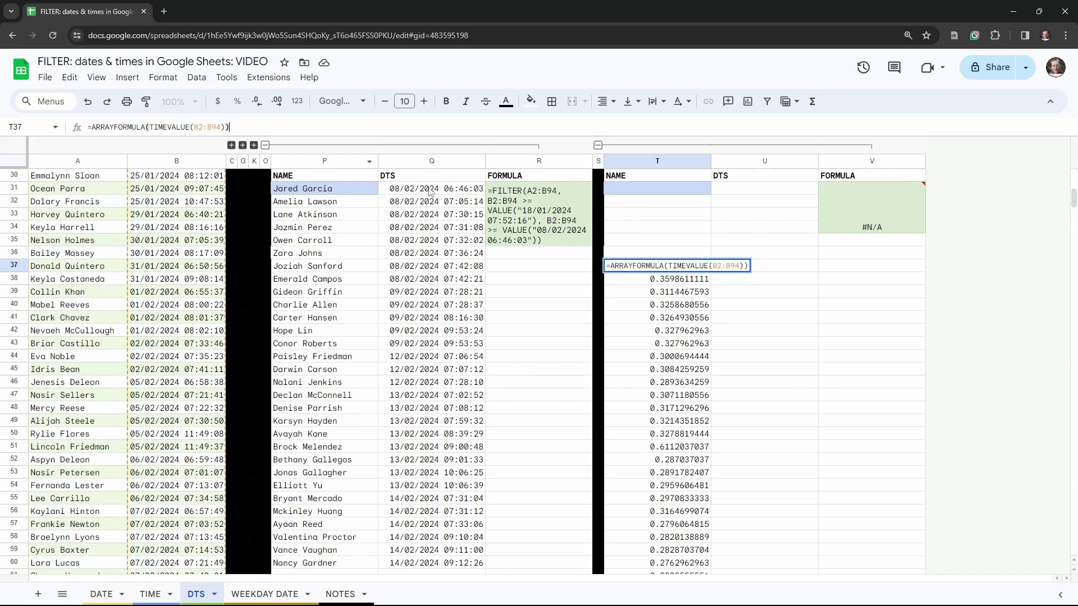
{"action": "key", "text": "ctrl+a"}
{"action": "key", "text": "ctrl+c"}
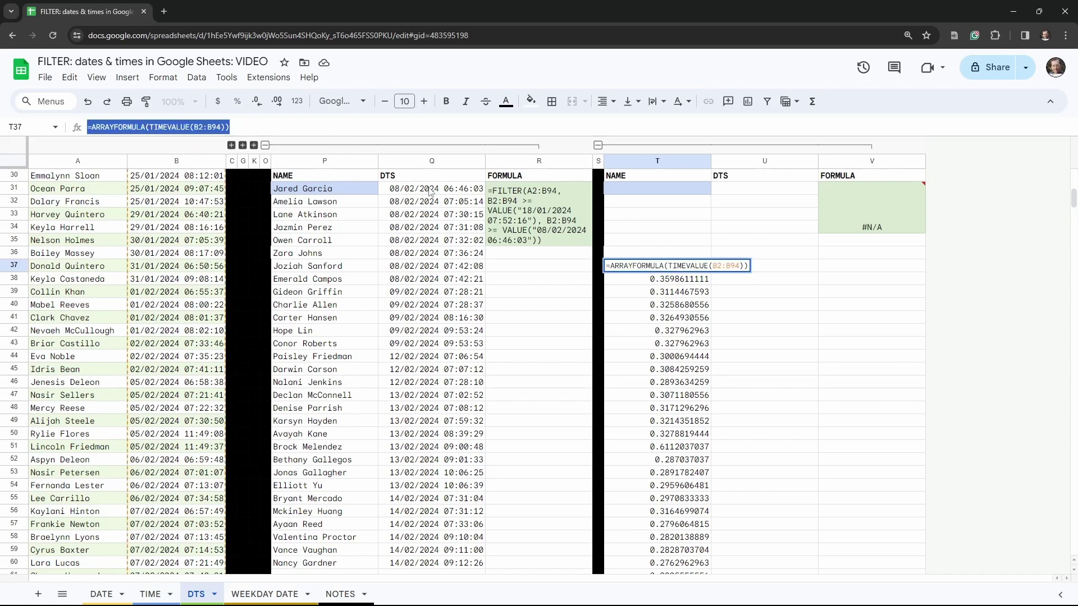
{"action": "key", "text": "BackSpace"}
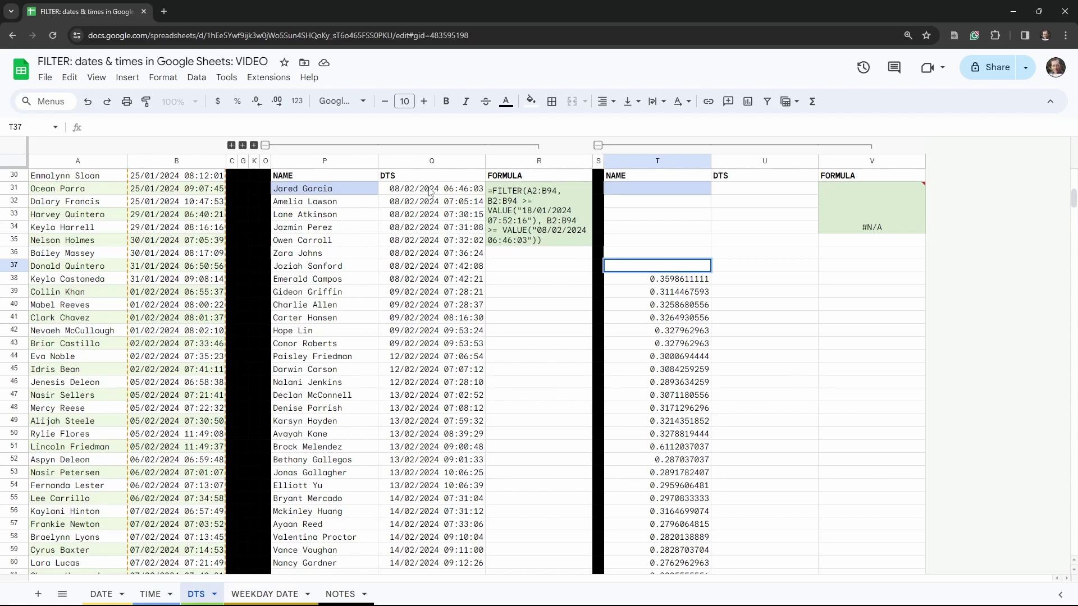
{"action": "key", "text": "Return"}
- Paste =ARRAYFORMULA(TIMEVALUE(B2:B94)) into T6 under "Get all DTS ranges after a time"
{"action": "scroll", "coordinate": [652, 315], "scroll_direction": "up", "scroll_amount": 5}
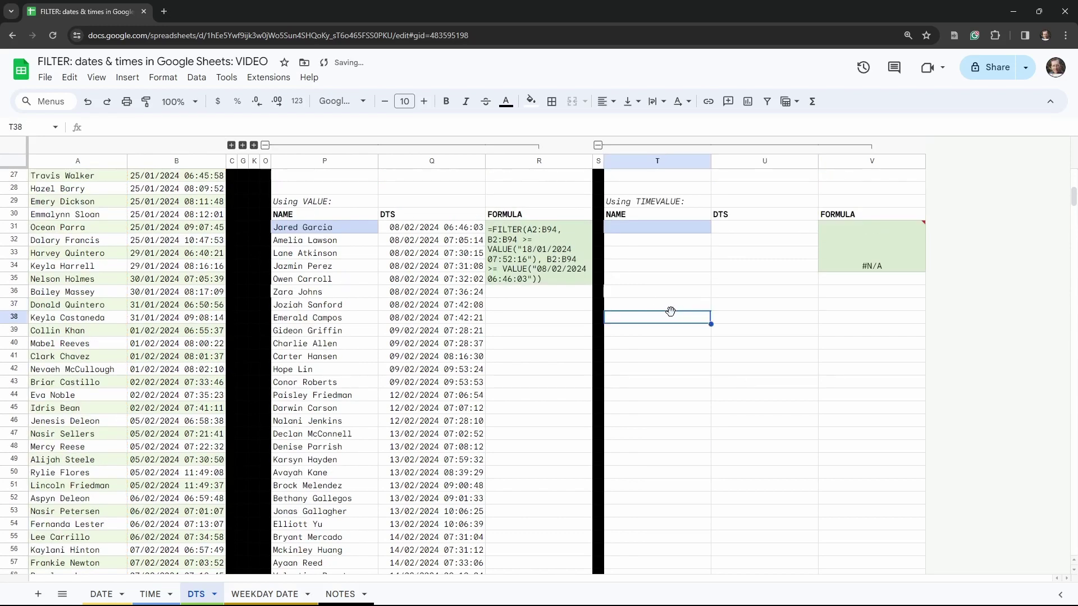
{"action": "scroll", "coordinate": [667, 335], "scroll_direction": "up", "scroll_amount": 5}
{"action": "left_click", "coordinate": [649, 248]}
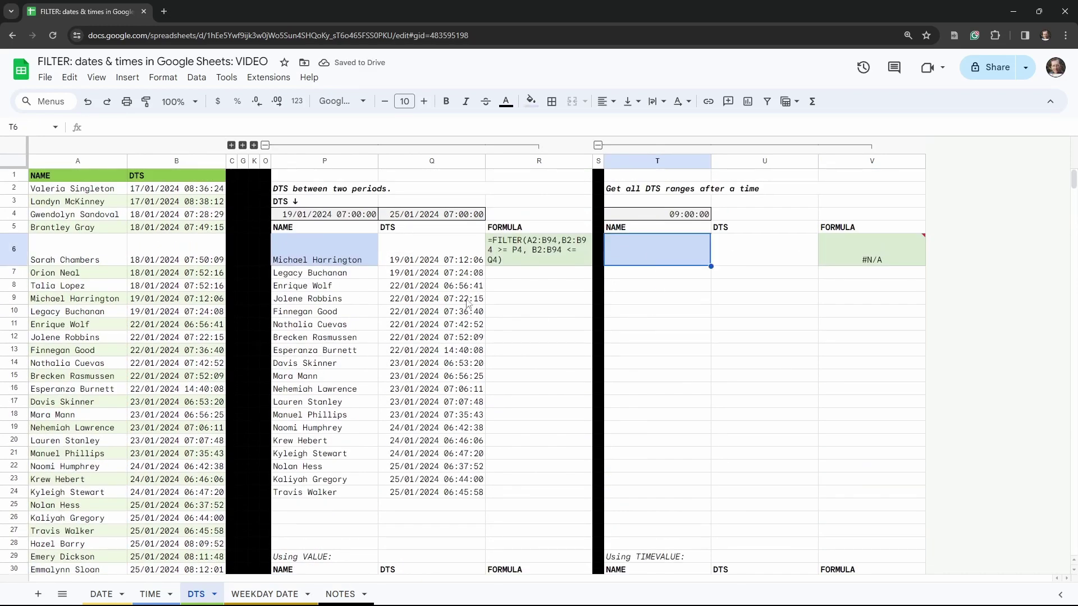
{"action": "key", "text": "Return"}
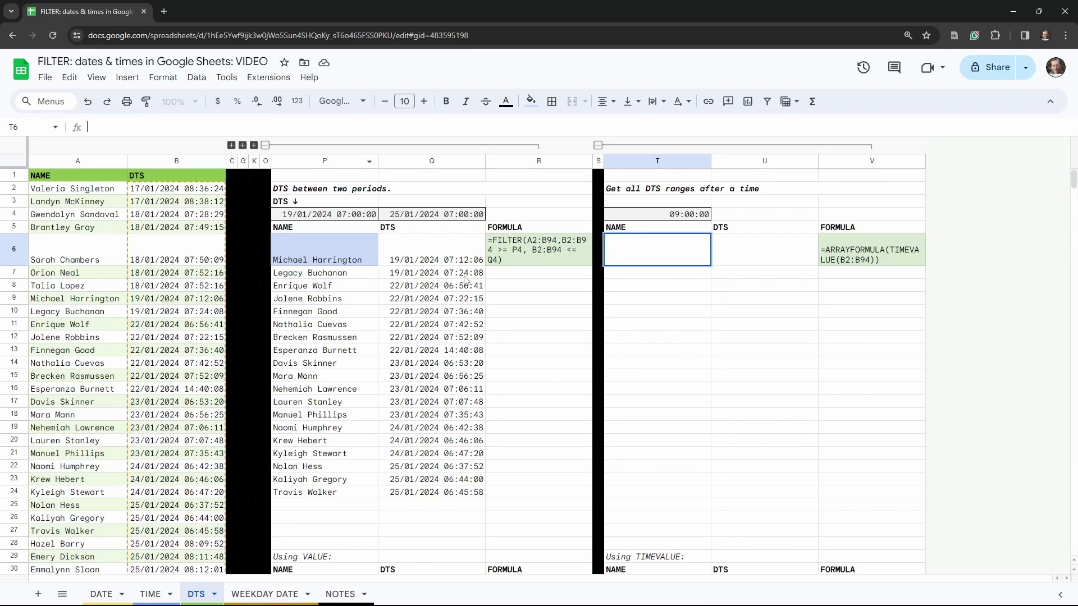
{"action": "key", "text": "ctrl+v"}
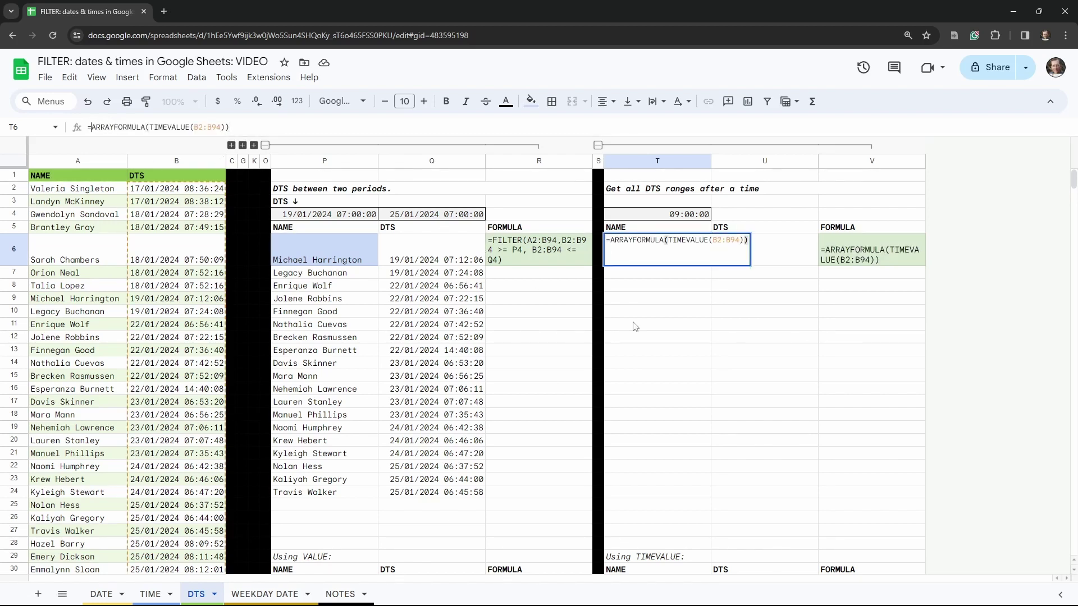
- Wrap the ARRAYFORMULA expression in T6 in a FILTER function with A2:B94 as its range argument
{"action": "key", "text": "Home"}
{"action": "key", "text": "Right"}
{"action": "type", "text": "FILTER("}
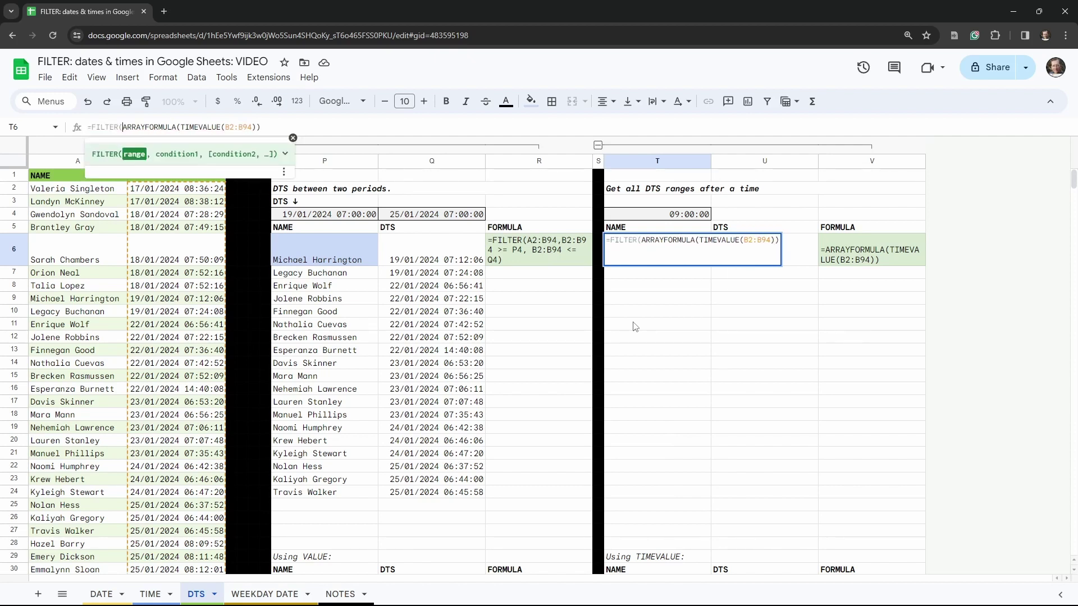
{"action": "type", "text": "A"}
{"action": "type", "text": "2:"}
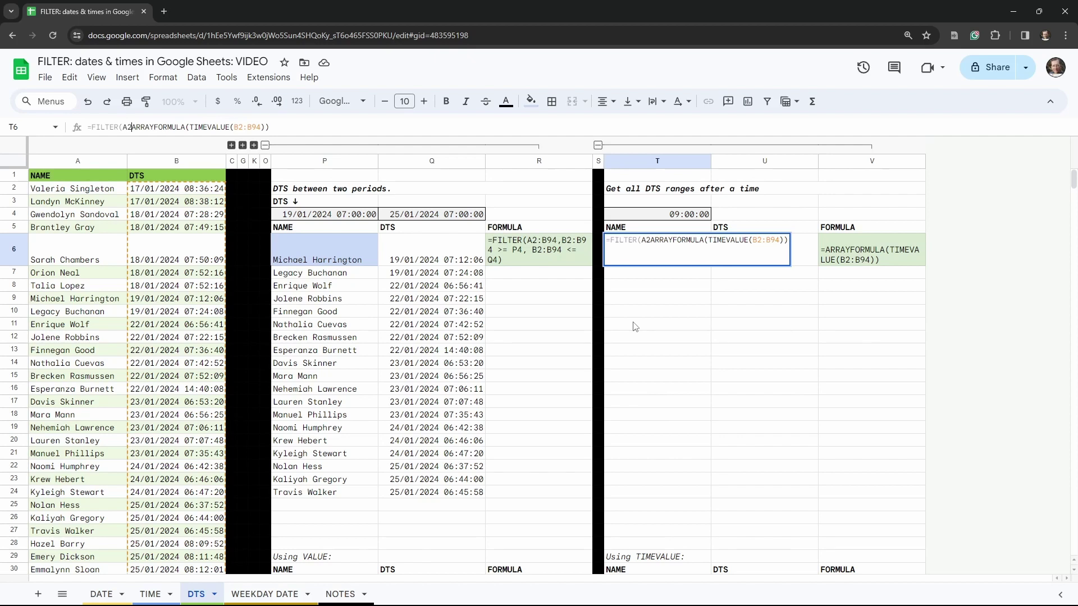
{"action": "type", "text": "B"}
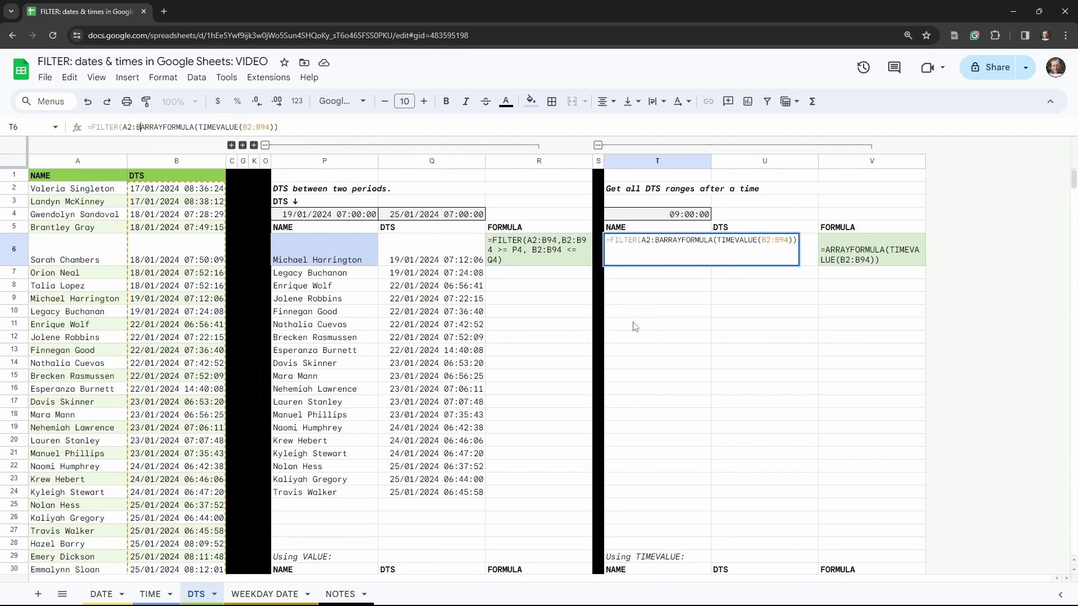
{"action": "type", "text": "94"}
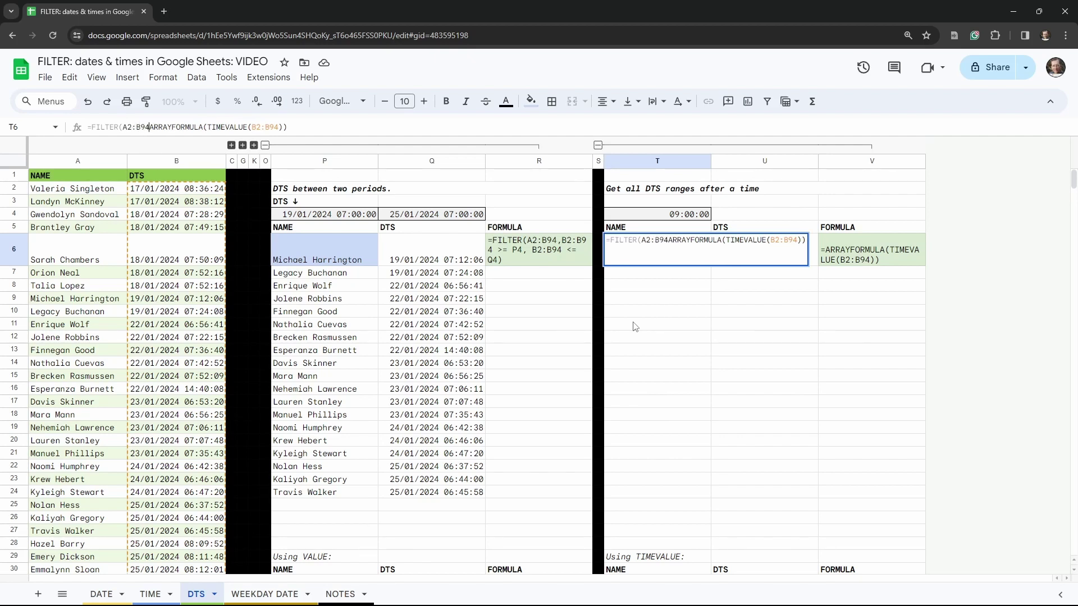
{"action": "type", "text": ","}
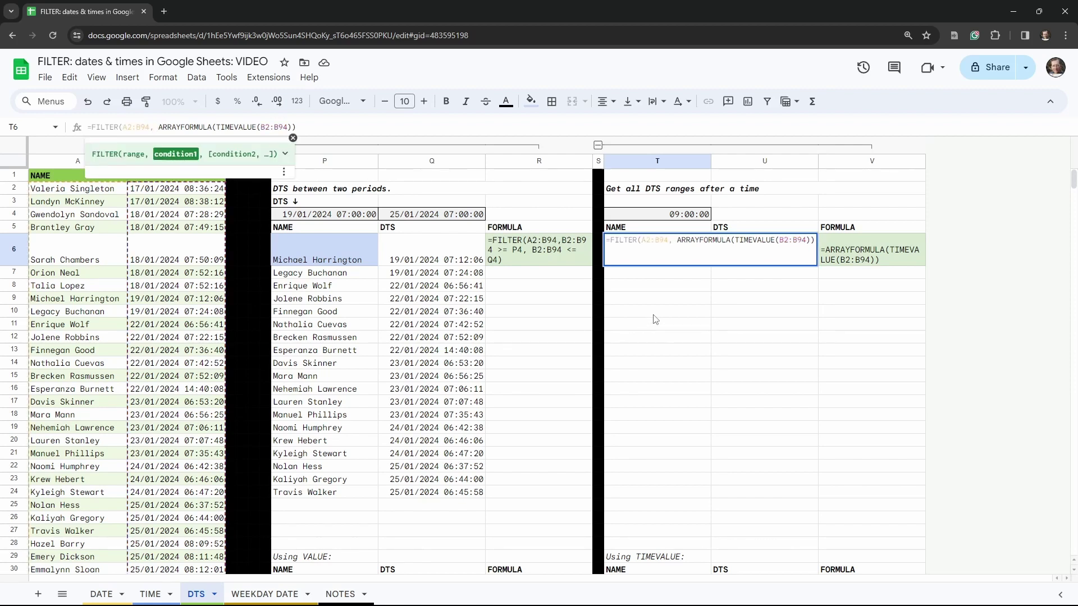
- Complete the T6 FILTER condition with > T4, commit the formula and look through the returned rows
{"action": "left_click", "coordinate": [308, 126]}
{"action": "type", "text": ">"}
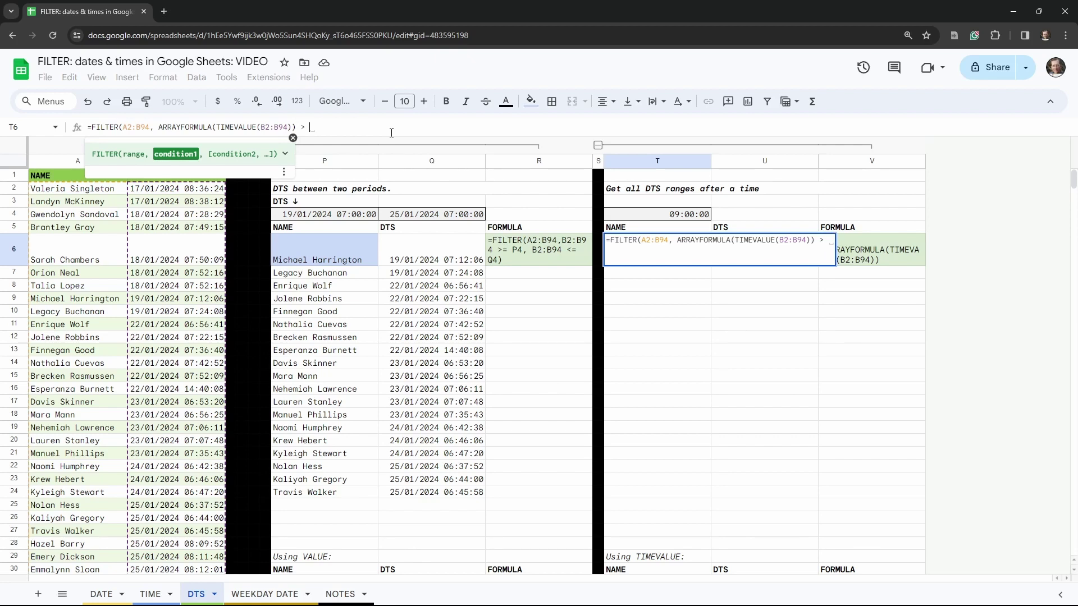
{"action": "left_click", "coordinate": [695, 219]}
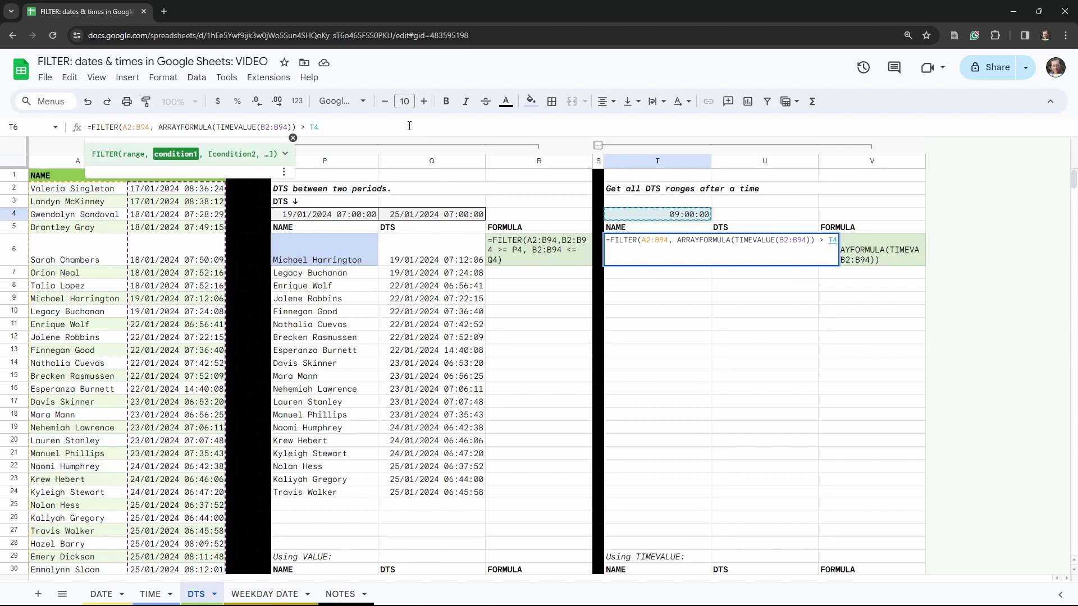
{"action": "type", "text": ")"}
{"action": "key", "text": "Tab"}
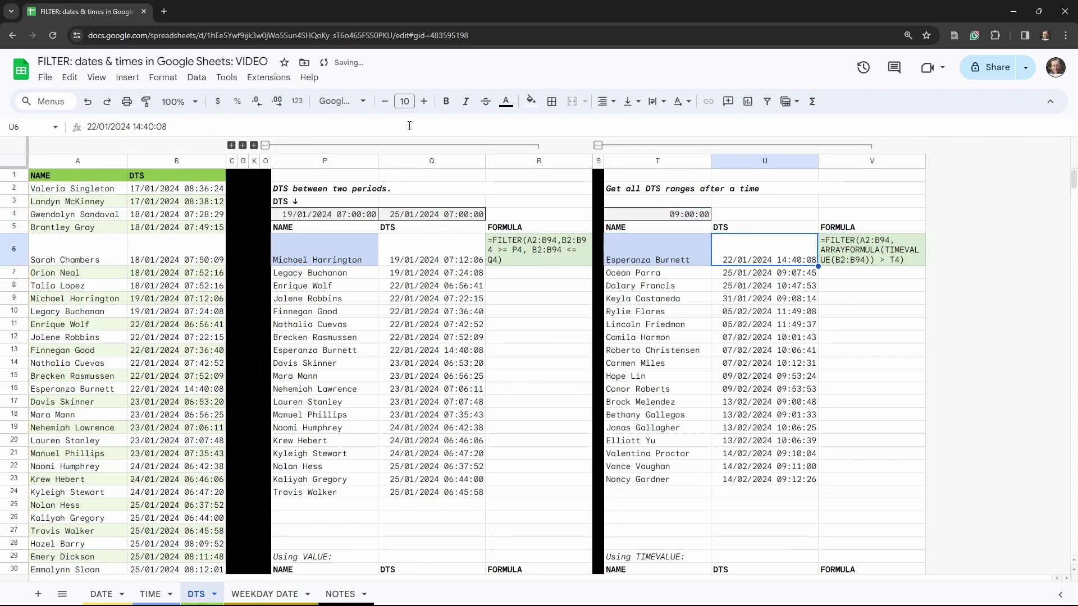
{"action": "key", "text": "Left"}
{"action": "scroll", "coordinate": [758, 306], "scroll_direction": "down", "scroll_amount": 3}
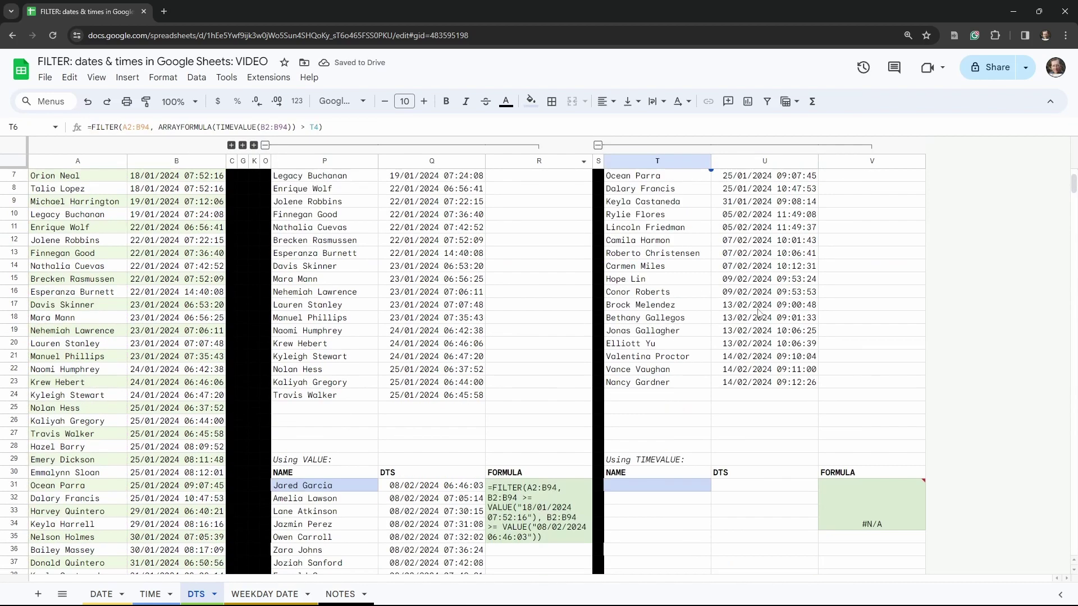
{"action": "scroll", "coordinate": [759, 314], "scroll_direction": "up", "scroll_amount": 2}
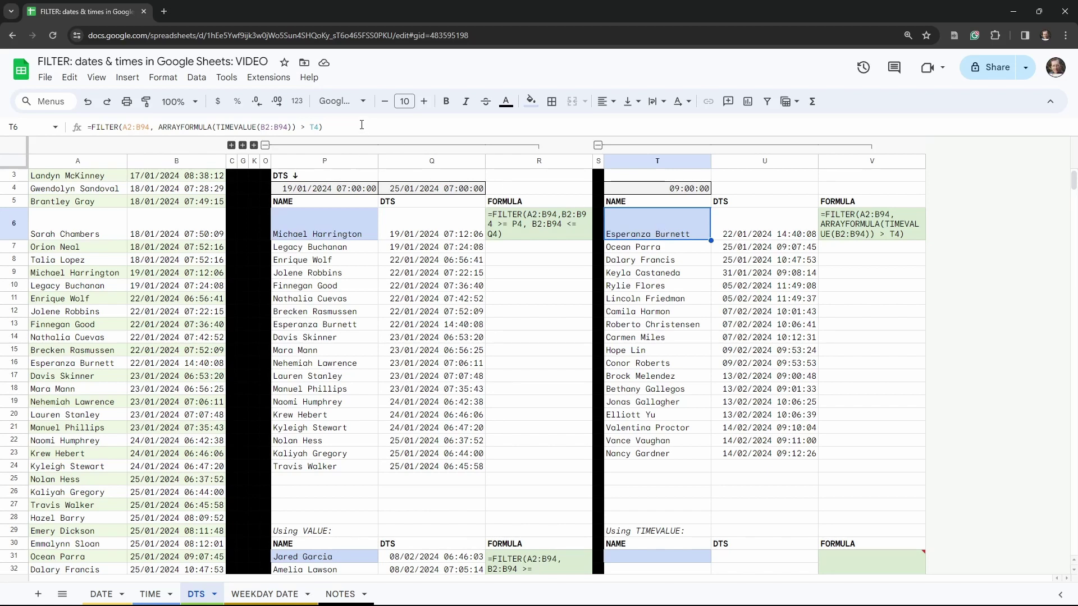
- Copy the whole FILTER formula text from T6 and paste it into T31 under "Using TIMEVALUE"
{"action": "left_click", "coordinate": [362, 124]}
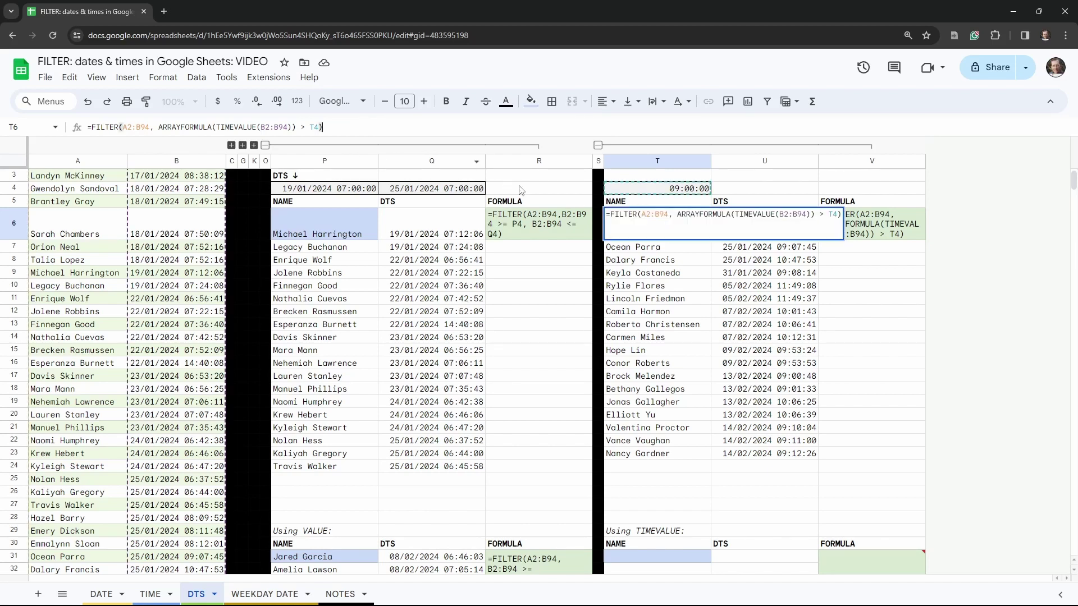
{"action": "key", "text": "ctrl+a"}
{"action": "key", "text": "ctrl+c"}
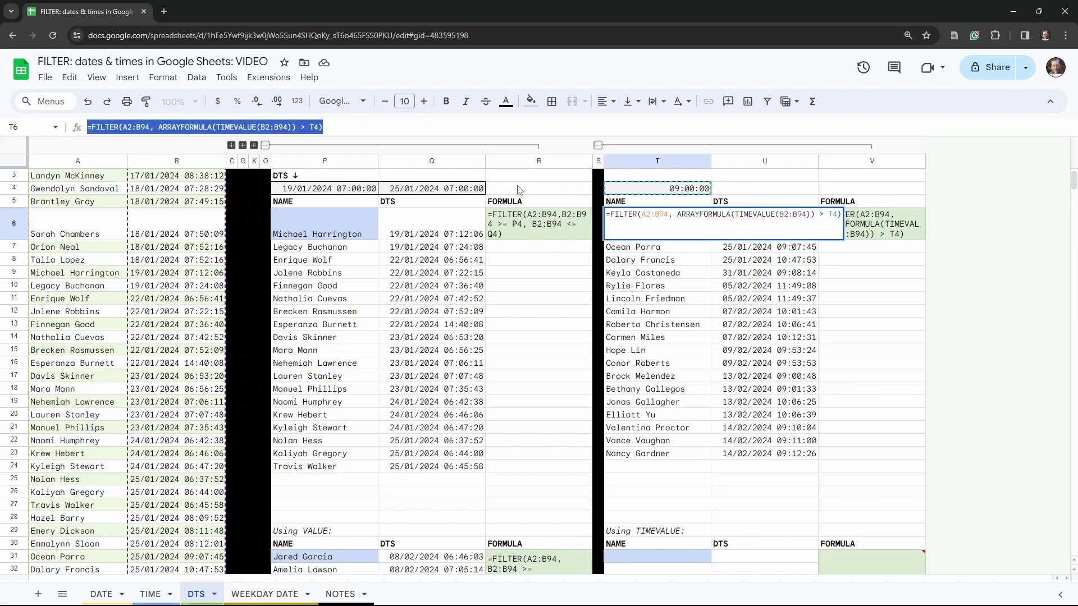
{"action": "scroll", "coordinate": [668, 430], "scroll_direction": "down", "scroll_amount": 1}
{"action": "left_click", "coordinate": [678, 488]}
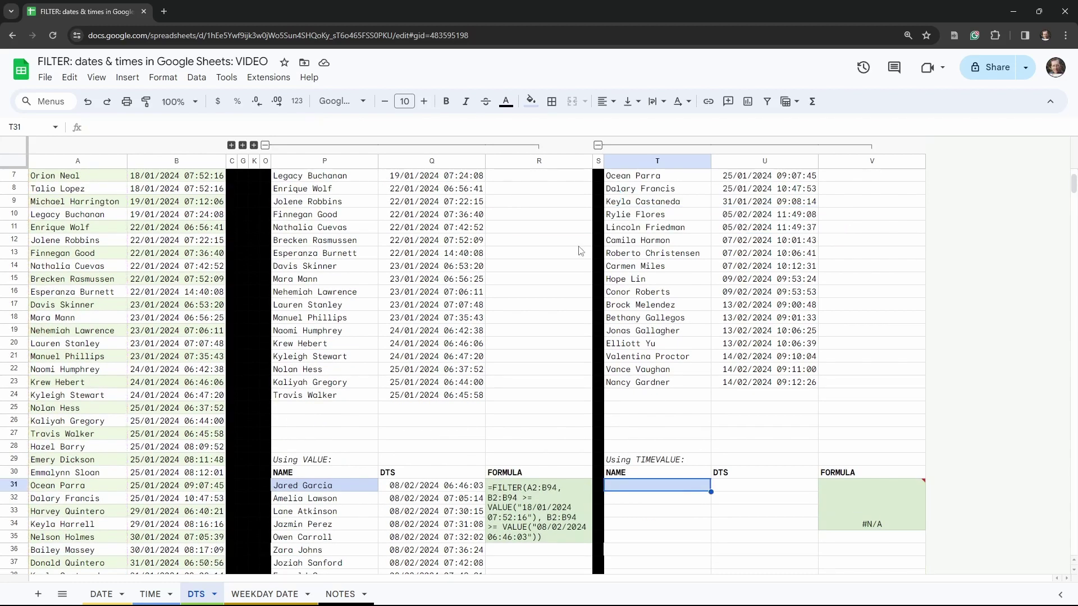
{"action": "left_click", "coordinate": [283, 125]}
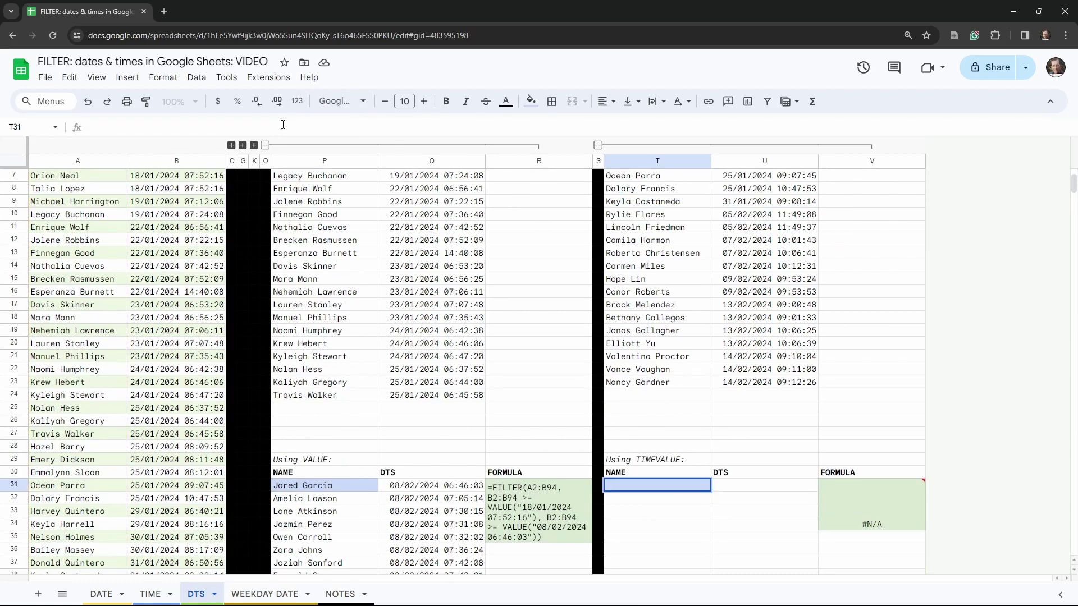
{"action": "key", "text": "ctrl+v"}
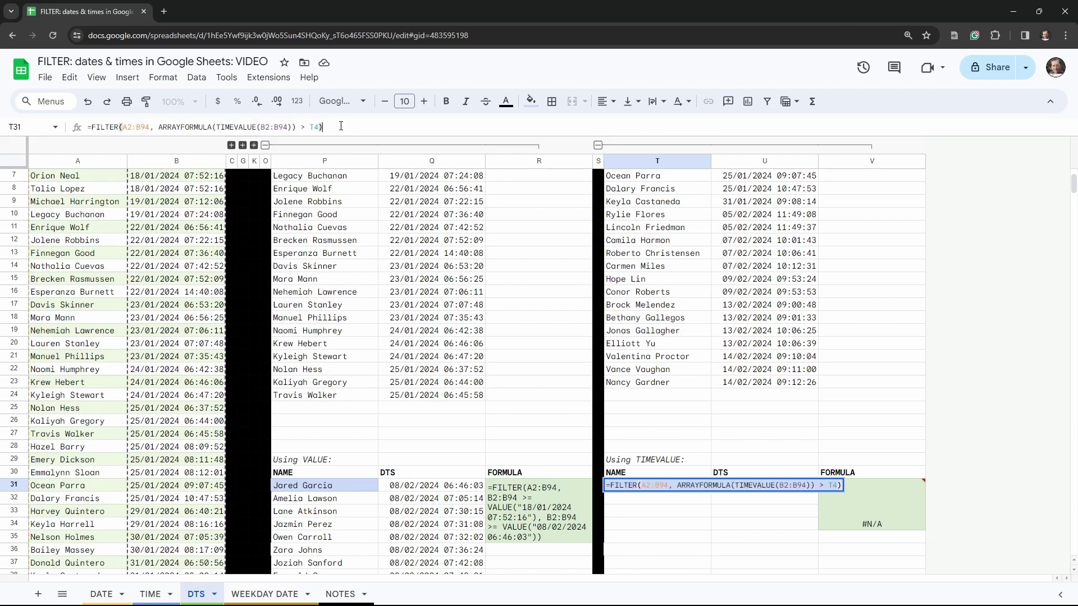
- Replace the T4 reference in the T31 formula with TIMEVALUE("08:11:48") and commit it
{"action": "double_click", "coordinate": [313, 127]}
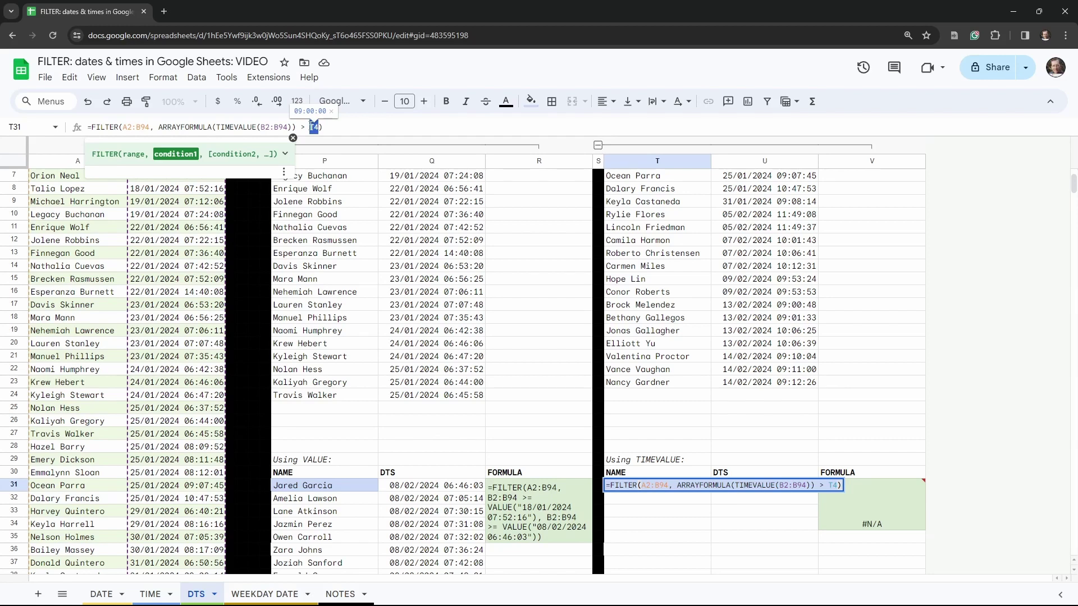
{"action": "type", "text": "TIMEVALUE("}
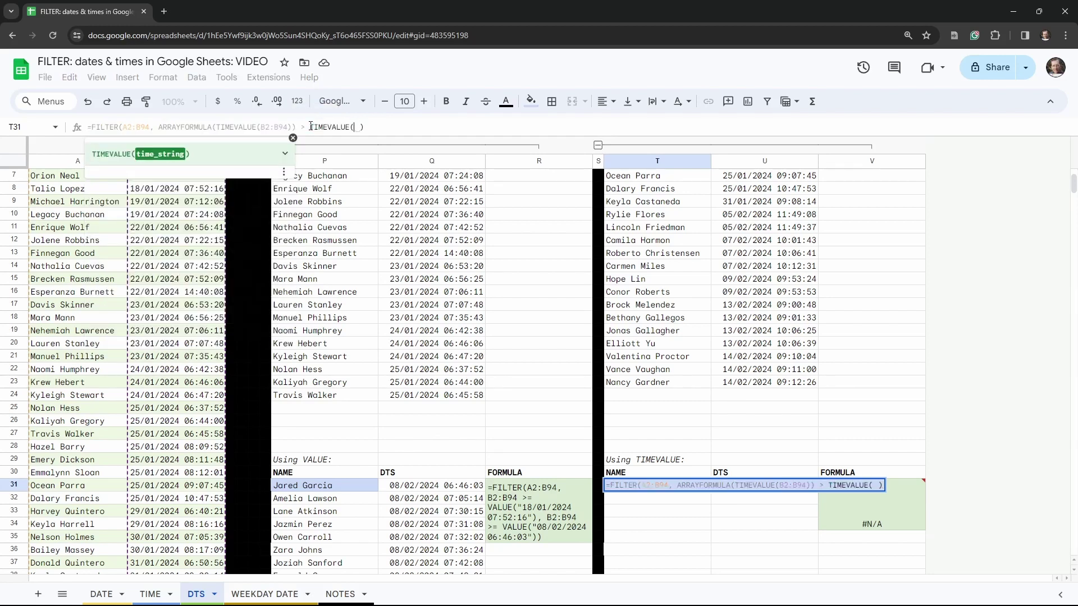
{"action": "type", "text": "\""}
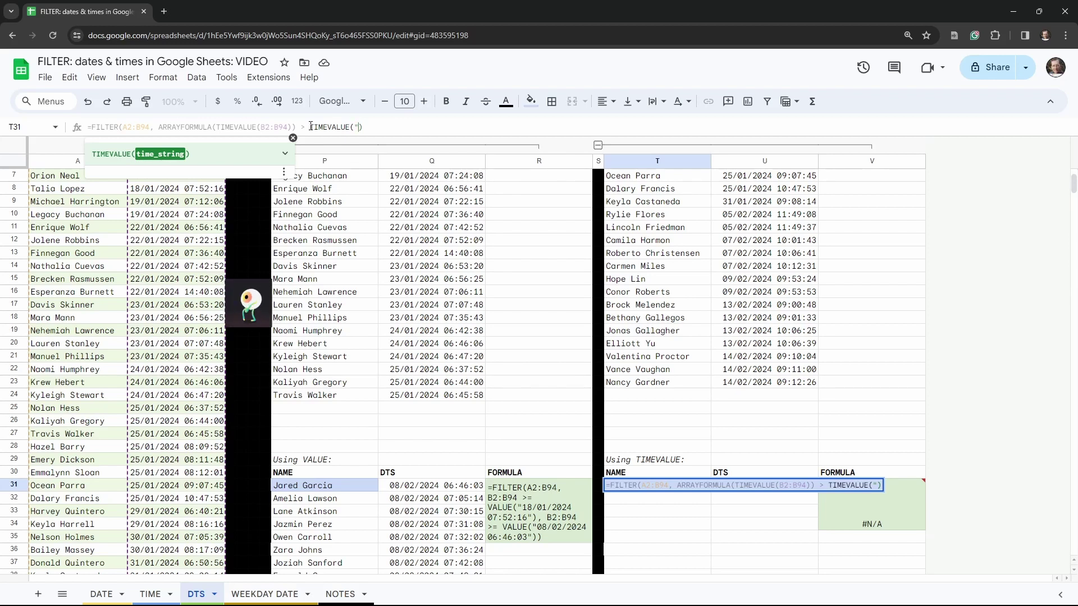
{"action": "type", "text": "08:11"}
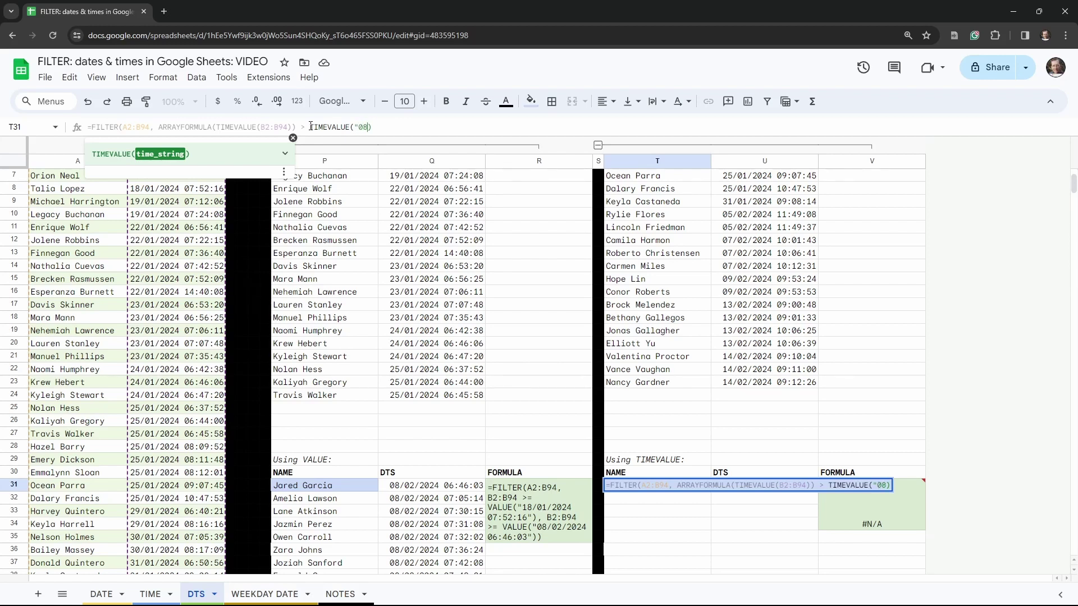
{"action": "type", "text": ":48\""}
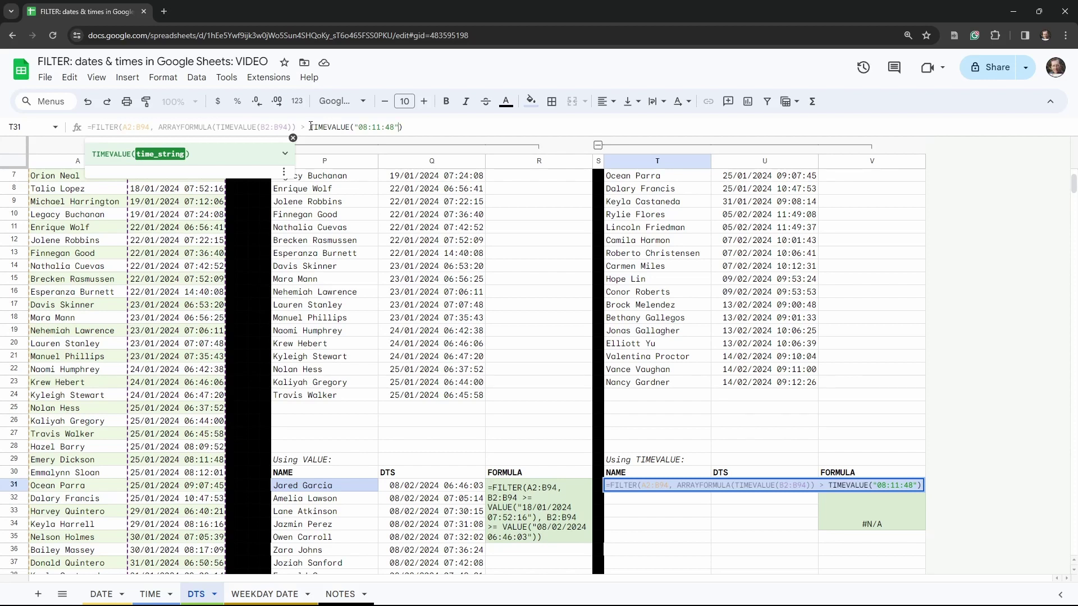
{"action": "type", "text": ")"}
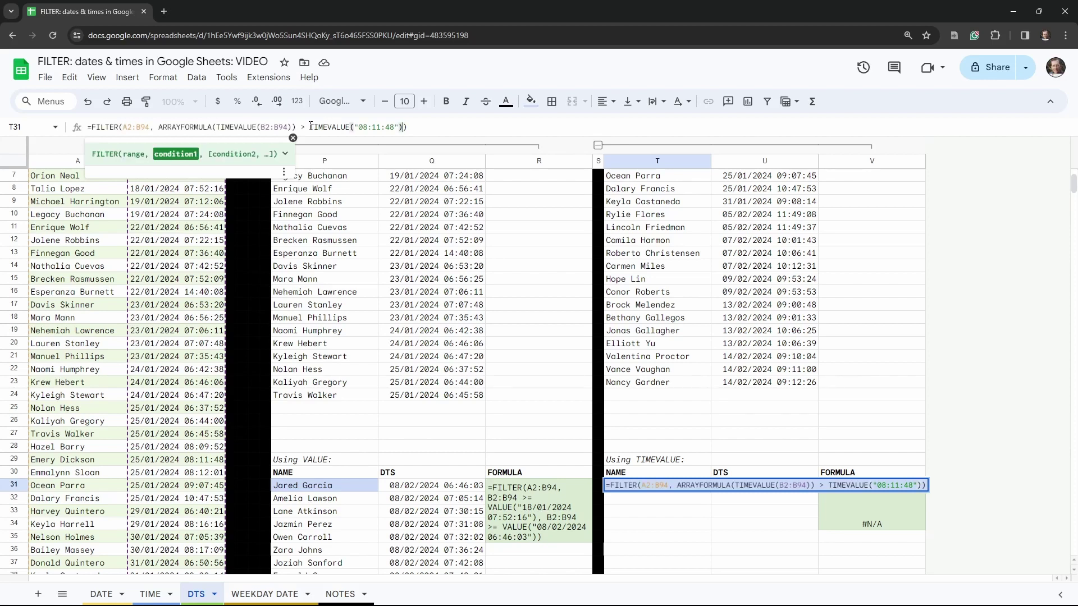
{"action": "key", "text": "Tab"}
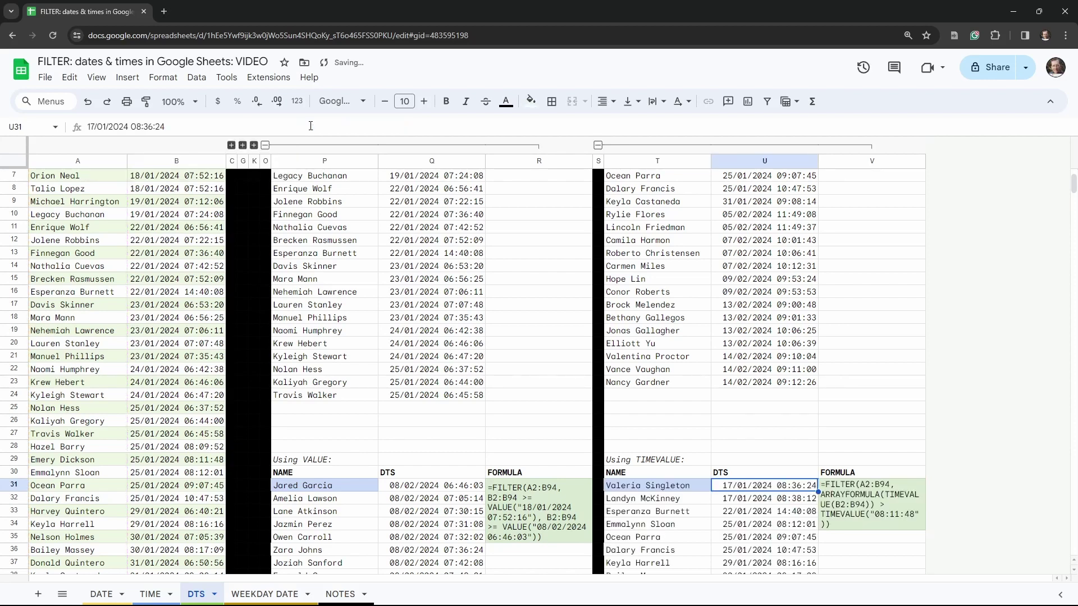
- Change the comparison operator in the T31 formula to <, commit it and look through the returned rows
{"action": "scroll", "coordinate": [314, 152], "scroll_direction": "down", "scroll_amount": 5}
{"action": "key", "text": "Left"}
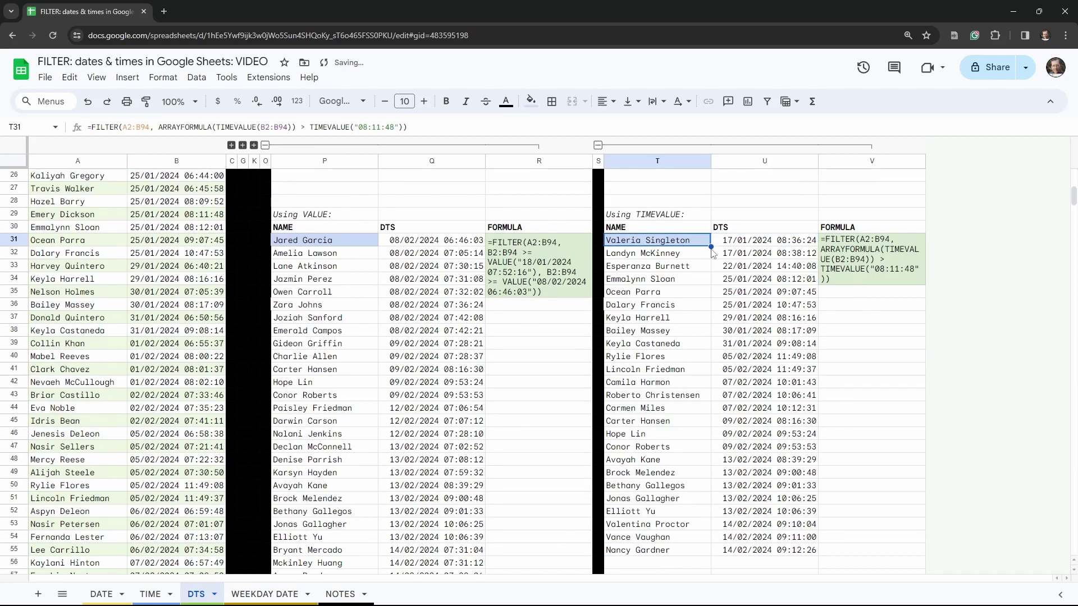
{"action": "double_click", "coordinate": [302, 127]}
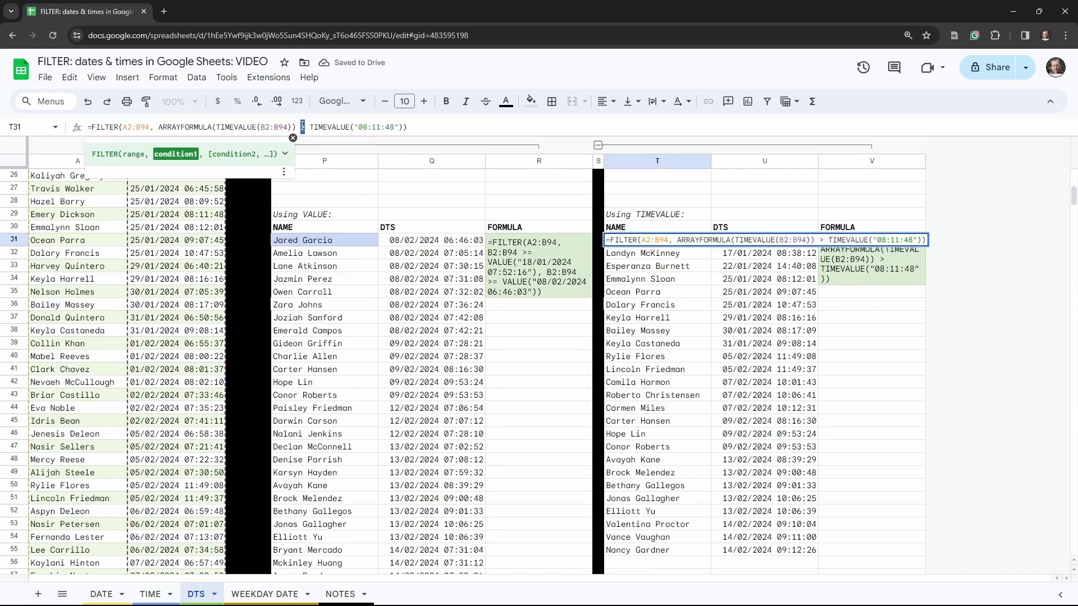
{"action": "type", "text": "<"}
{"action": "key", "text": "Tab"}
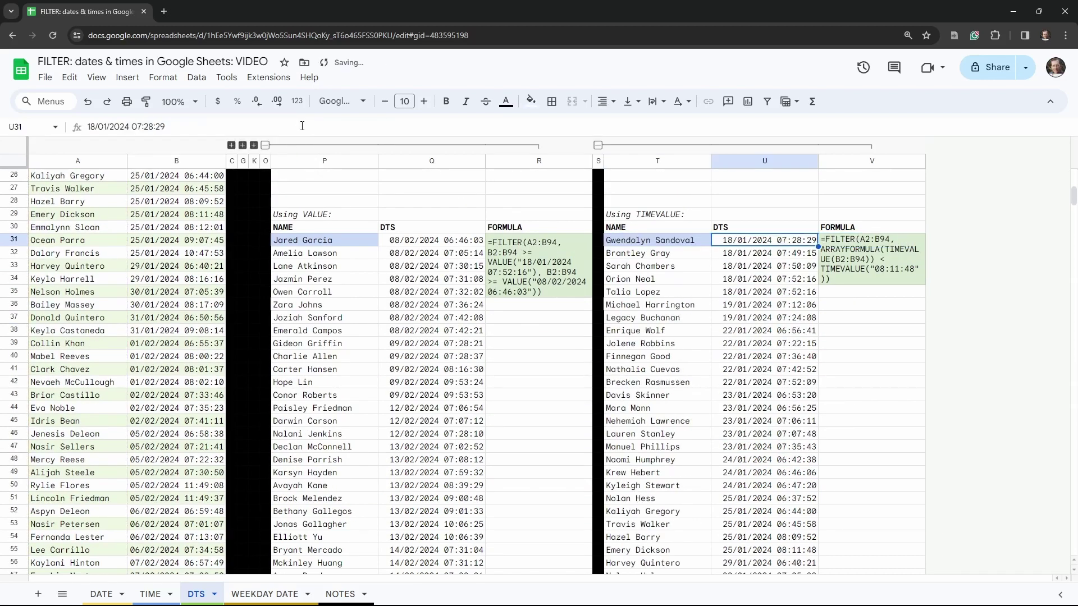
{"action": "scroll", "coordinate": [810, 351], "scroll_direction": "down", "scroll_amount": 8}
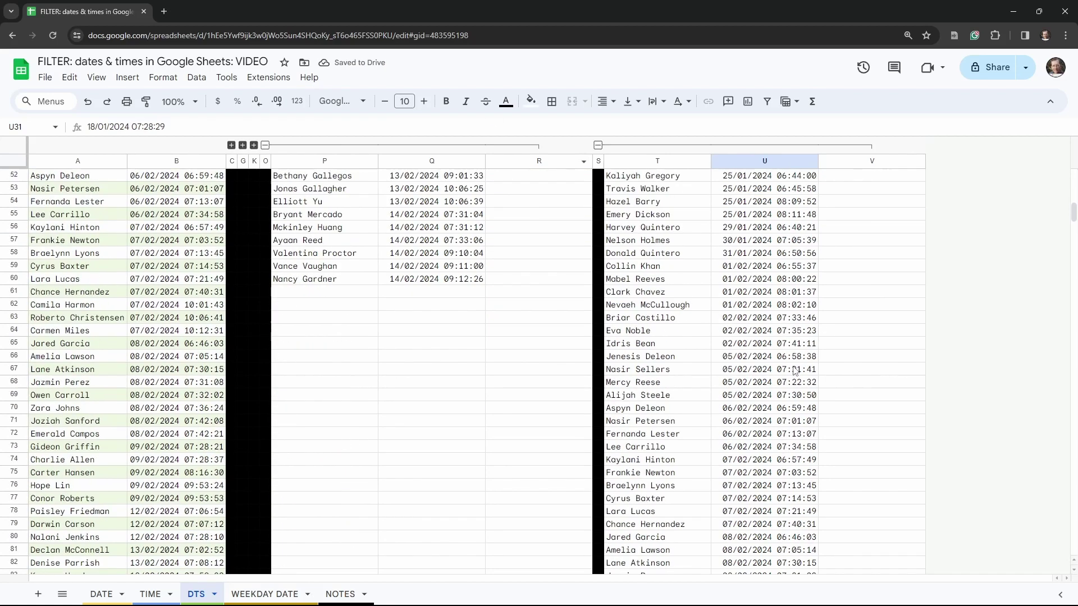
{"action": "scroll", "coordinate": [788, 399], "scroll_direction": "up", "scroll_amount": 15}
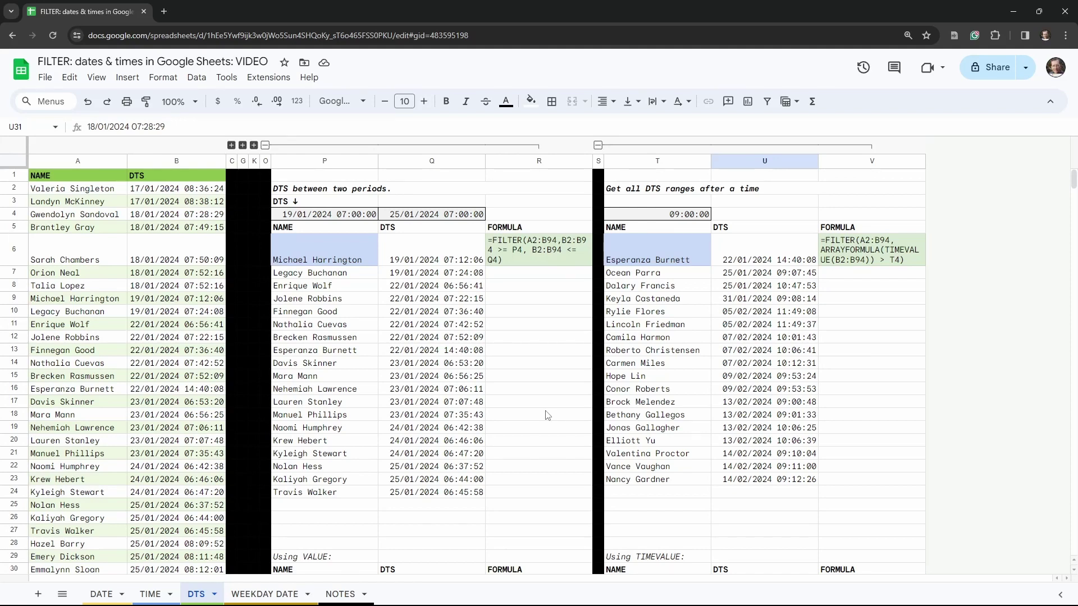
- Switch to the WEEKDAY DATE sheet
{"action": "left_click", "coordinate": [271, 594]}
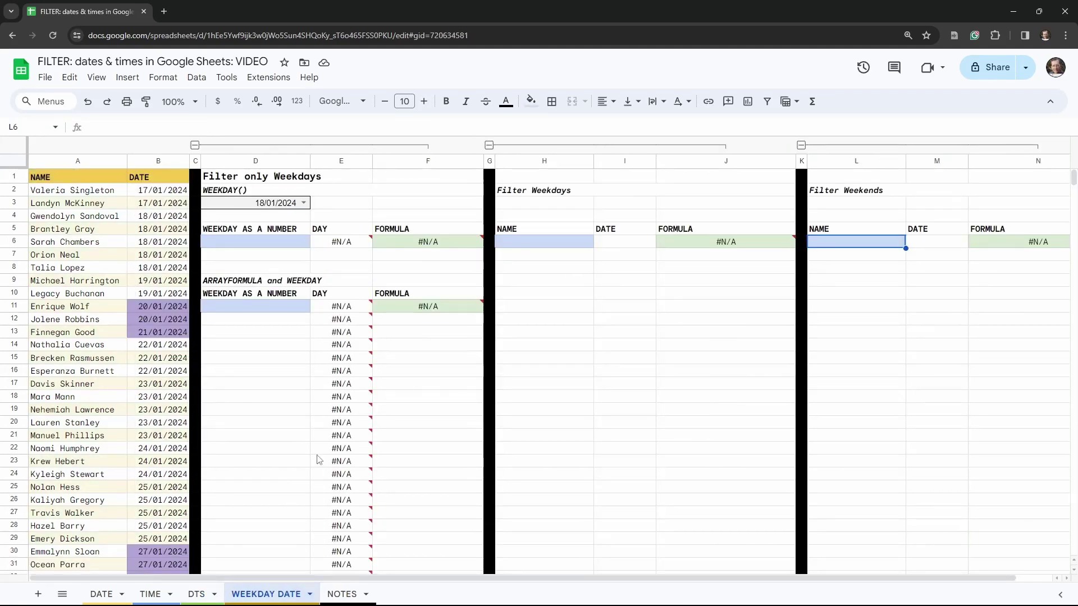